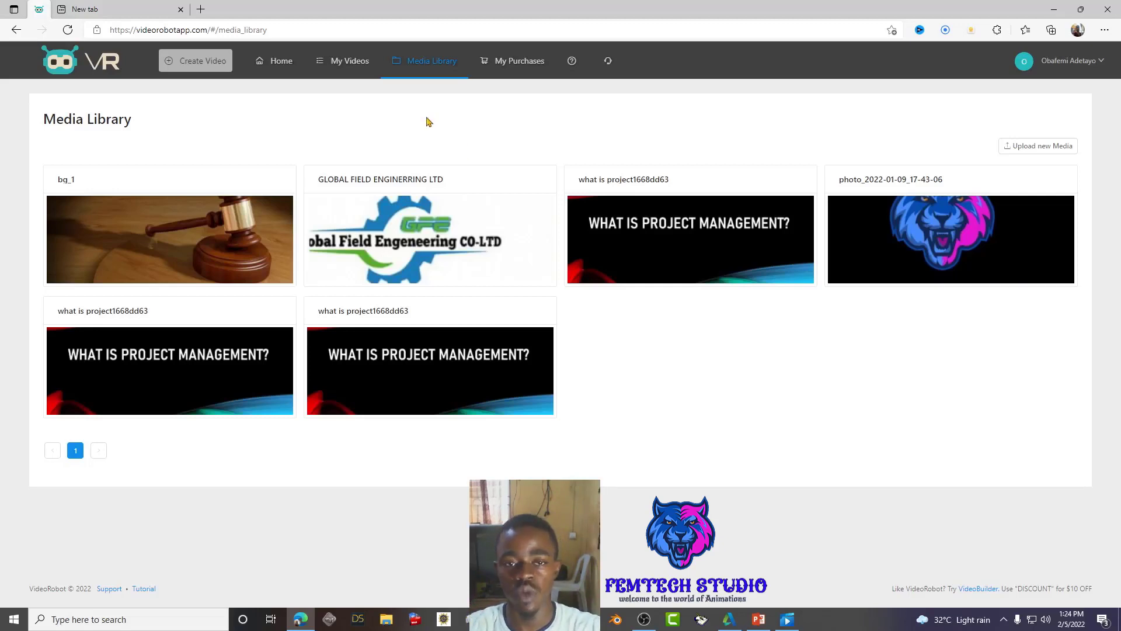
- Start a new video from Create Video in the top navigation bar
mouse_move(412, 249)
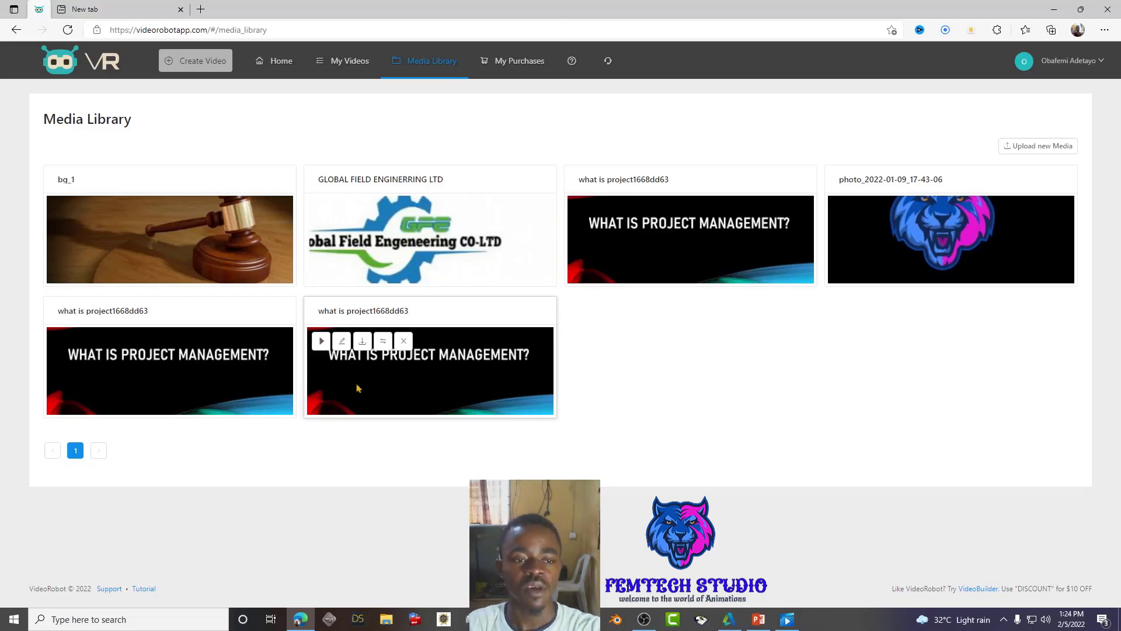
mouse_move(280, 377)
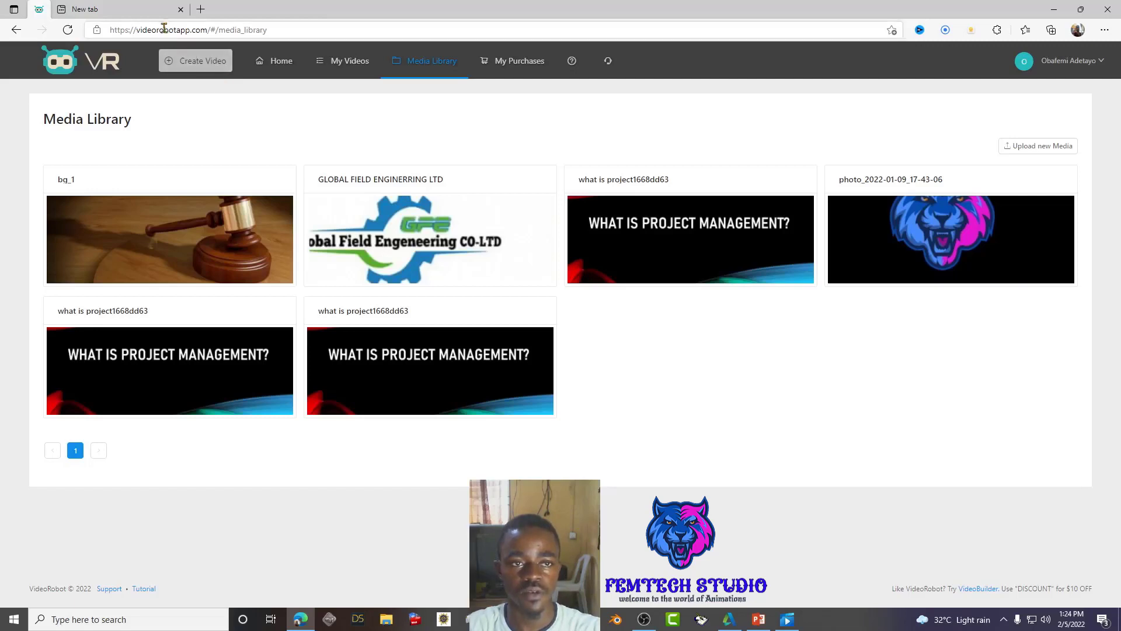
click(198, 64)
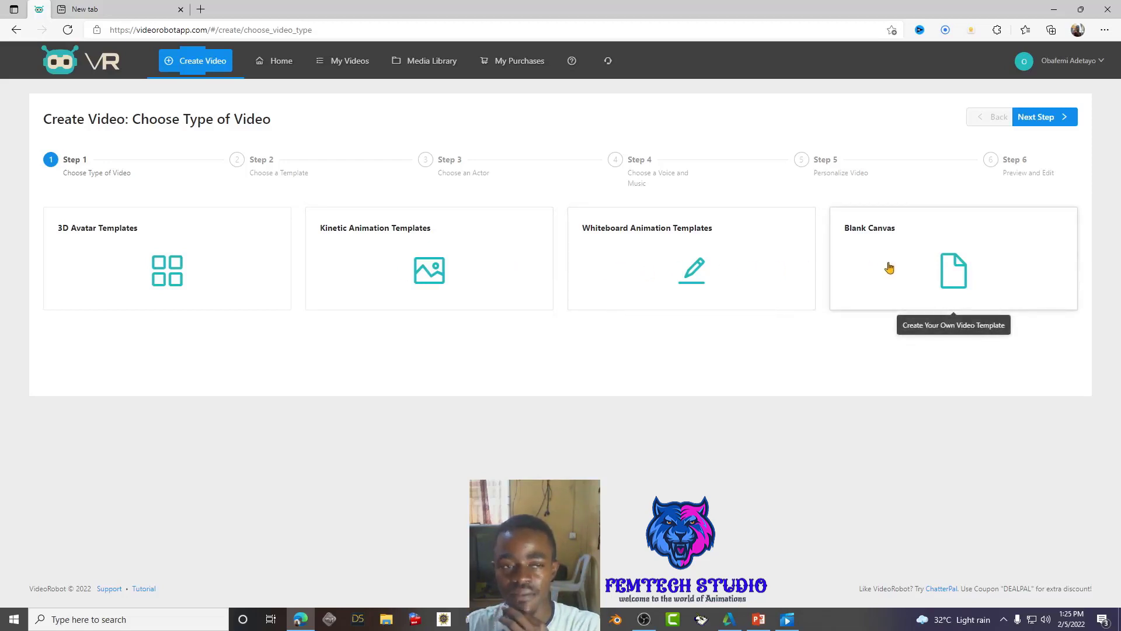
- Choose 3D Avatar Templates, then browse the template list to page 5 and back to page 1
click(160, 276)
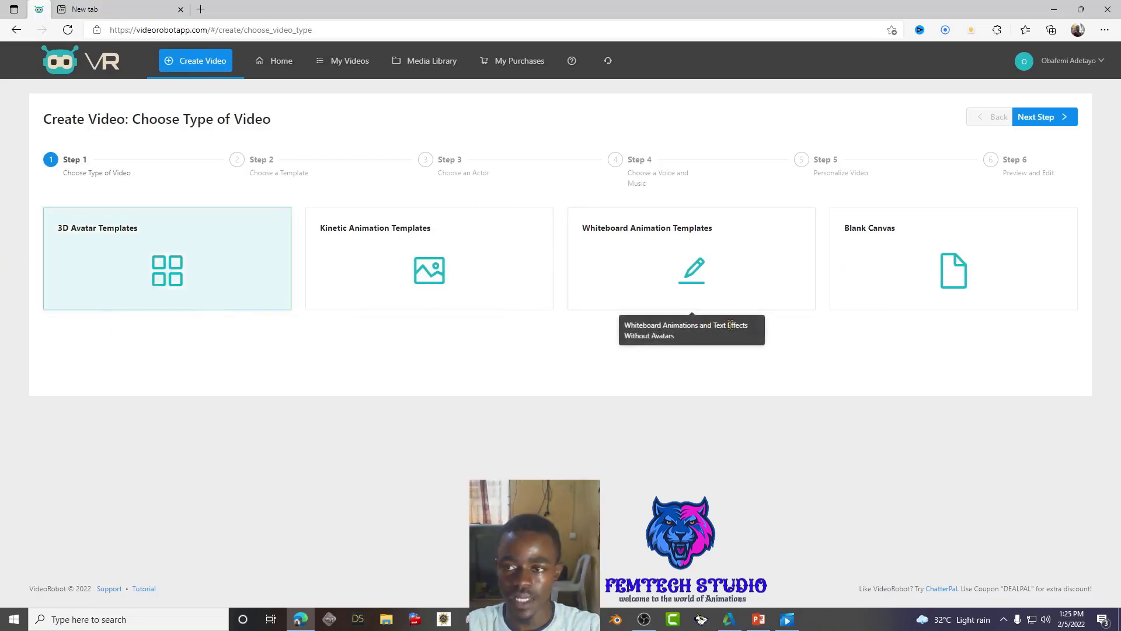
click(1049, 119)
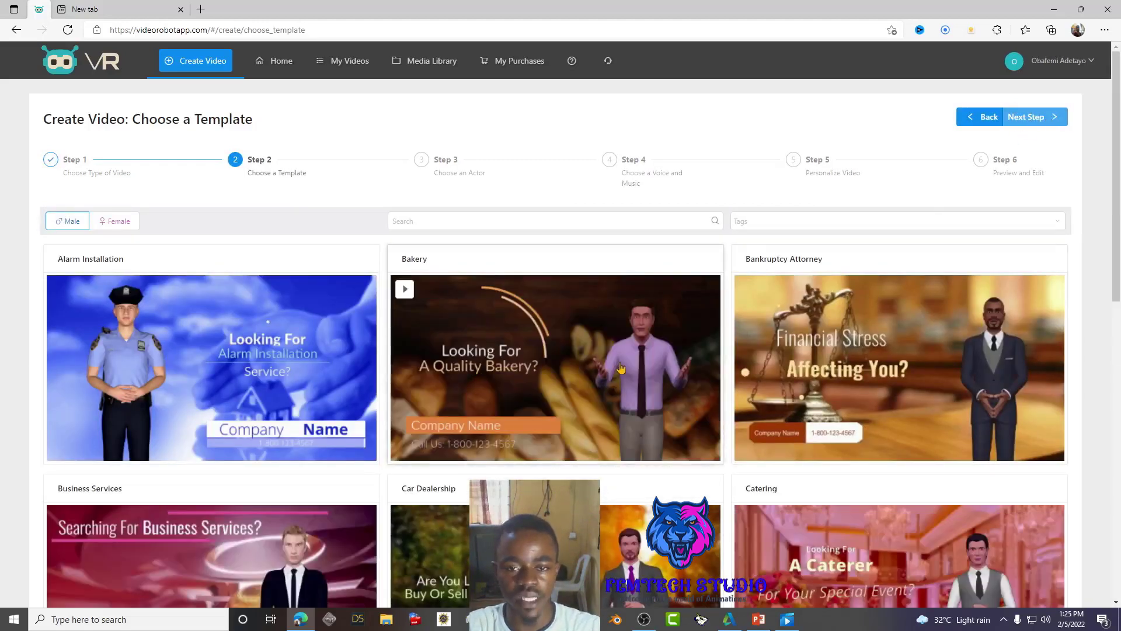
scroll(620, 368, down, 6)
scroll(624, 377, down, 4)
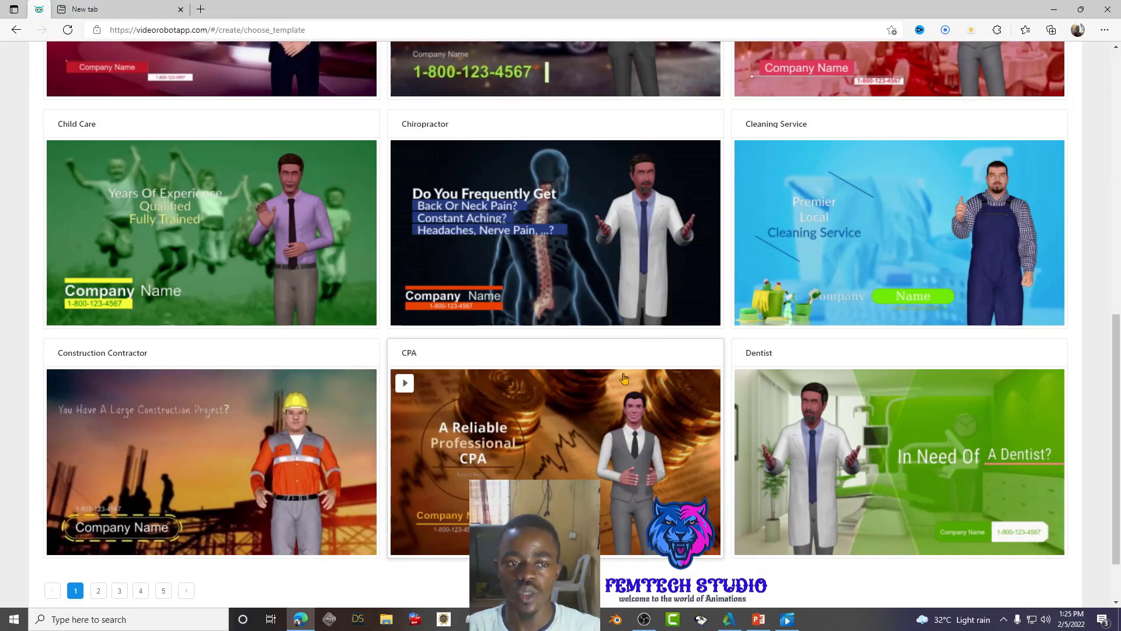
scroll(654, 386, down, 1)
scroll(658, 409, down, 2)
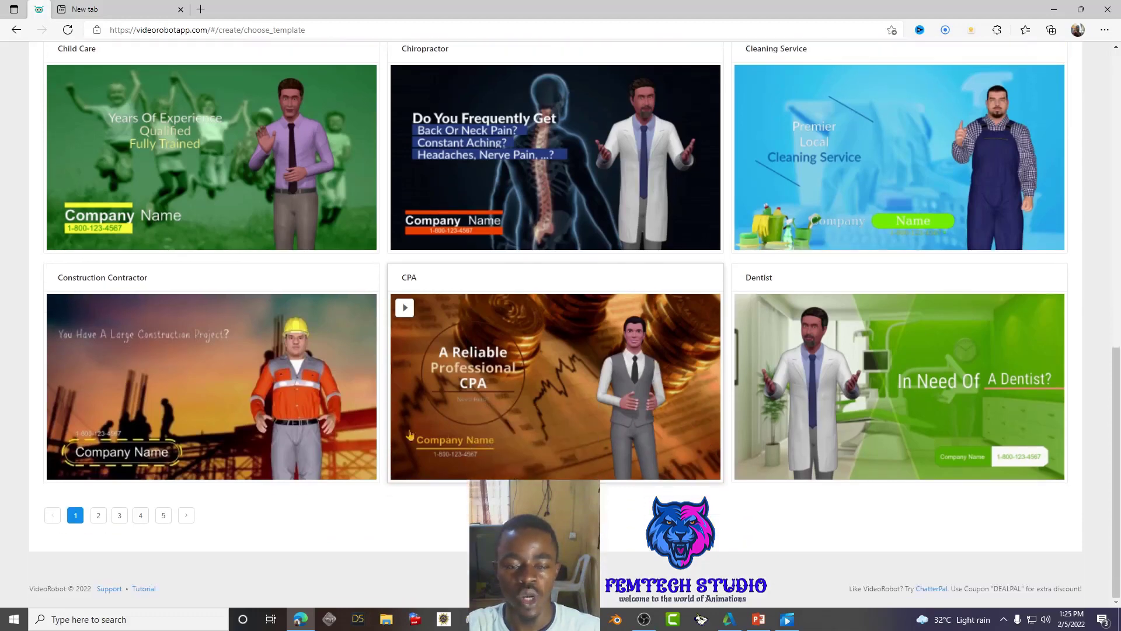
scroll(214, 404, up, 3)
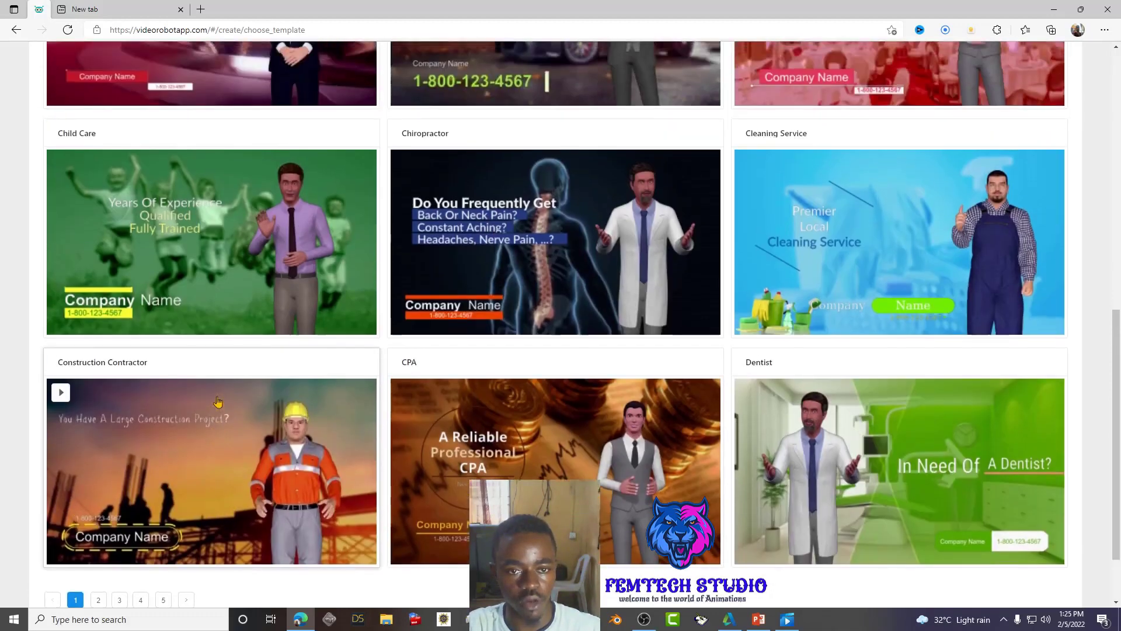
scroll(214, 425, down, 3)
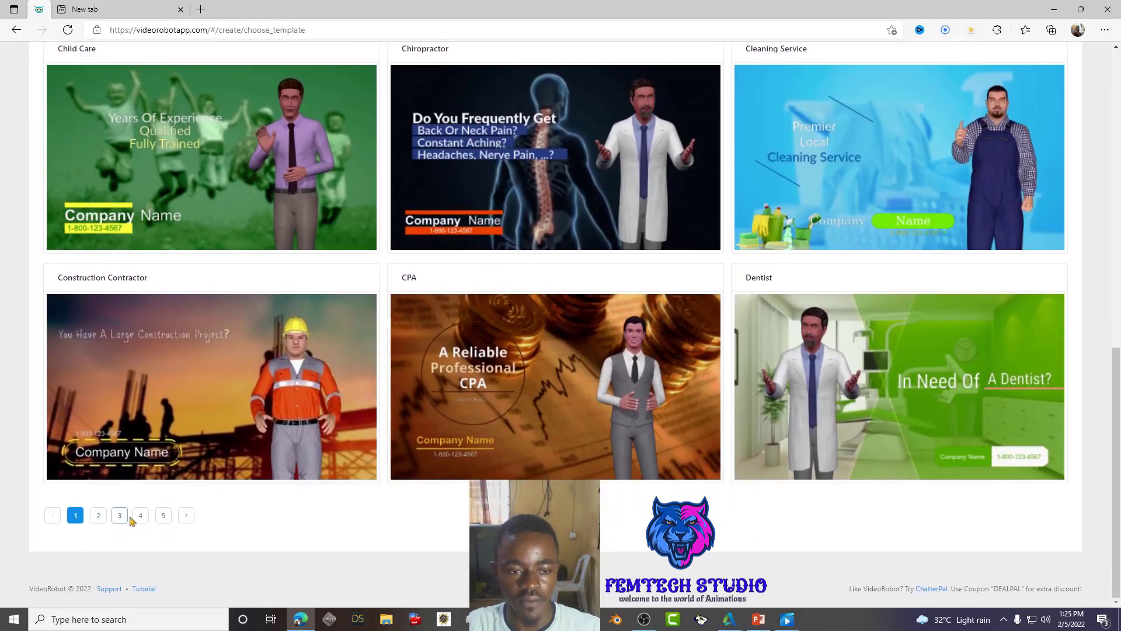
click(164, 515)
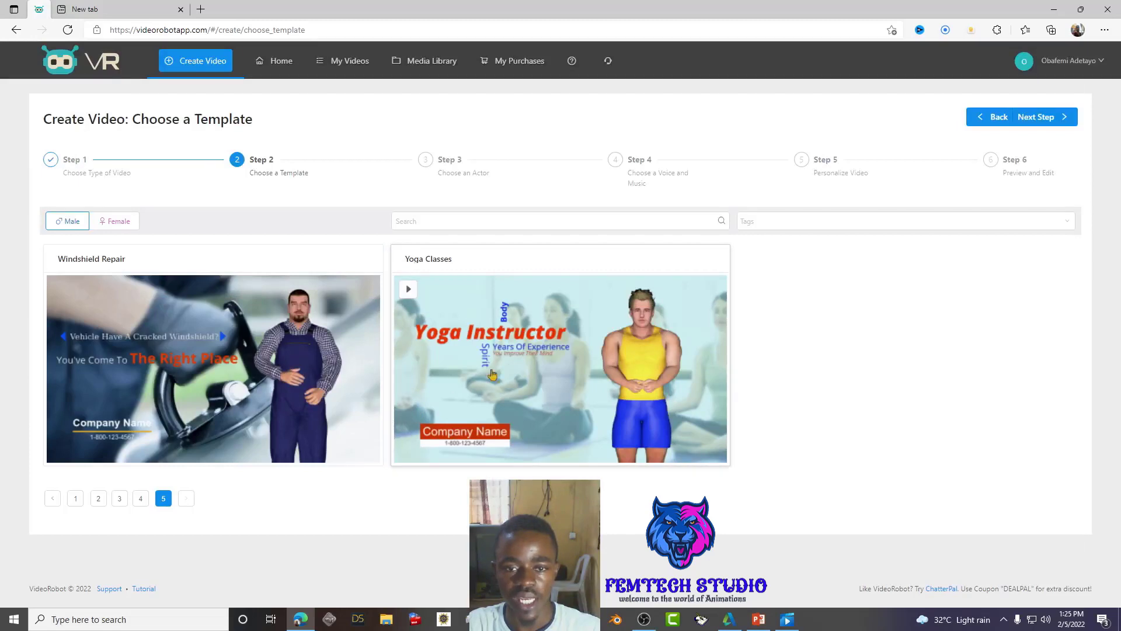
click(75, 499)
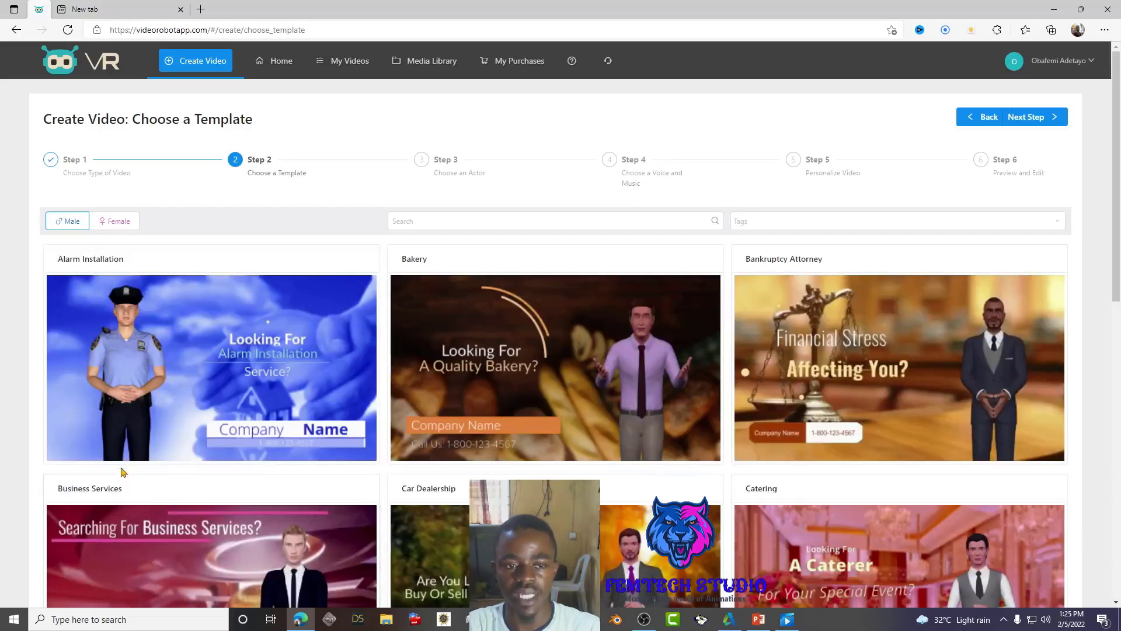
- Discard the unsaved video via My Videos and start Create Video again
click(341, 65)
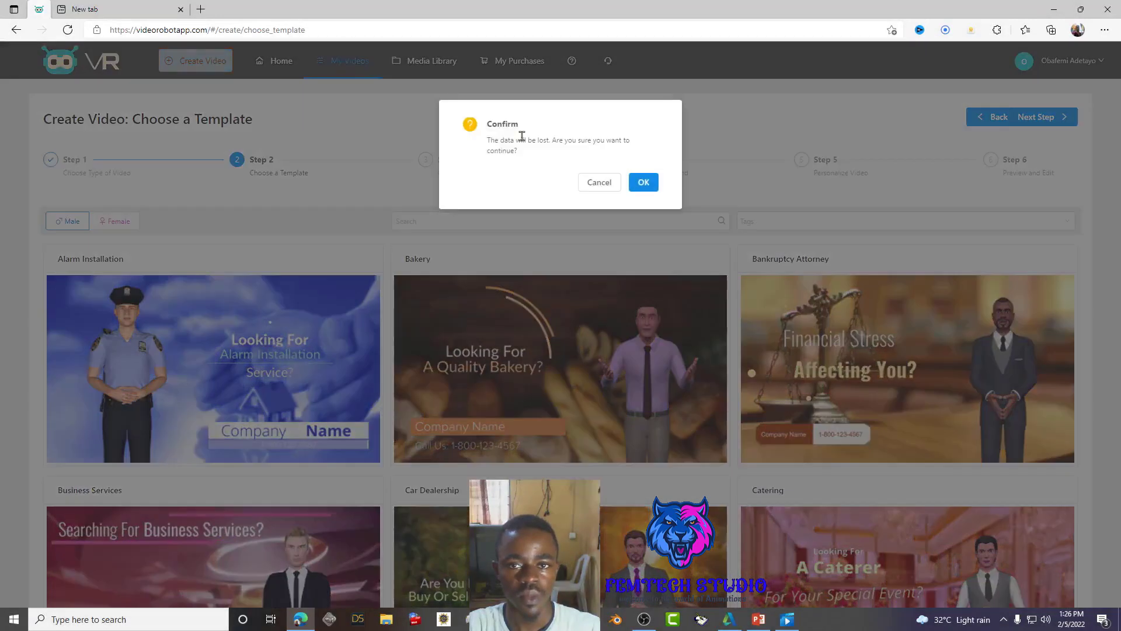
click(646, 183)
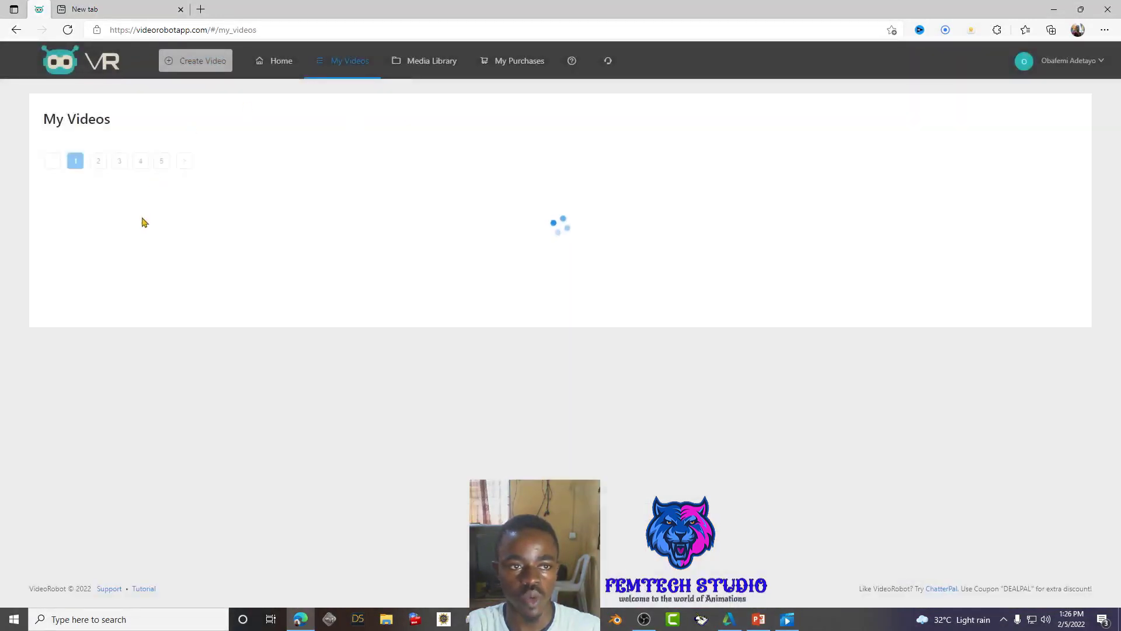
mouse_move(187, 235)
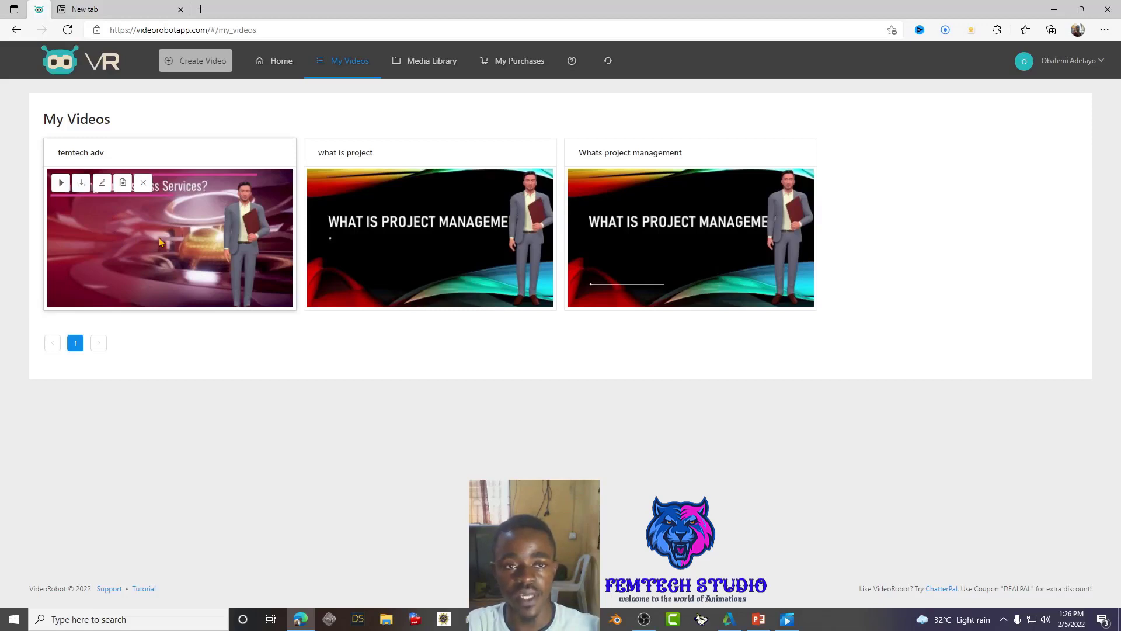
click(178, 55)
- Choose 3D Avatar Templates and the Business Services template, reaching Choose an Actor
click(201, 286)
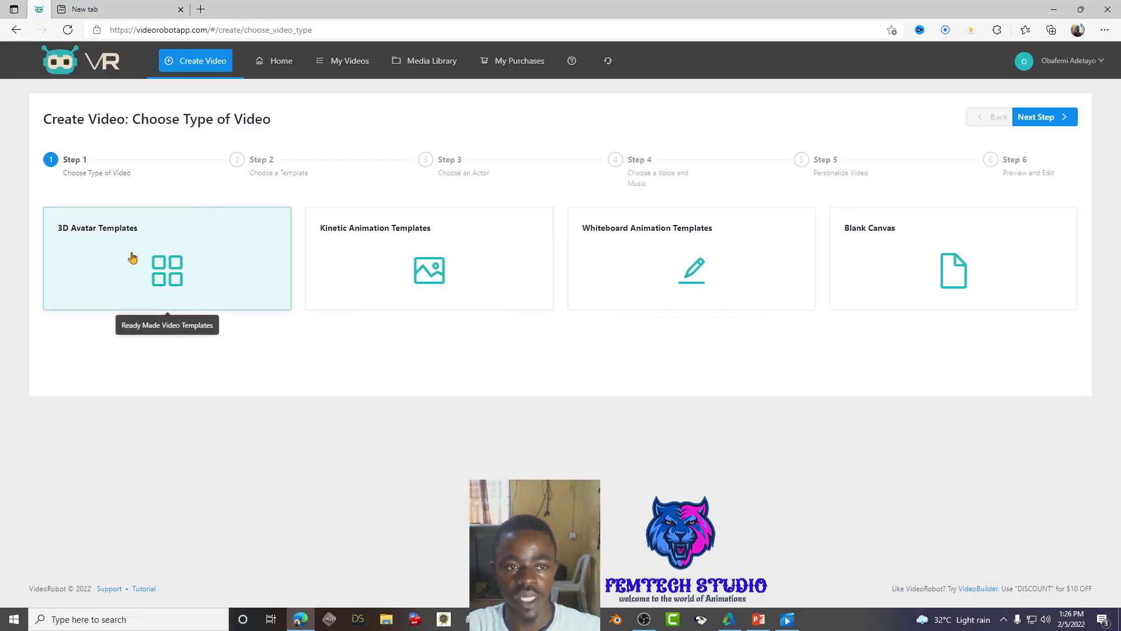
click(1037, 117)
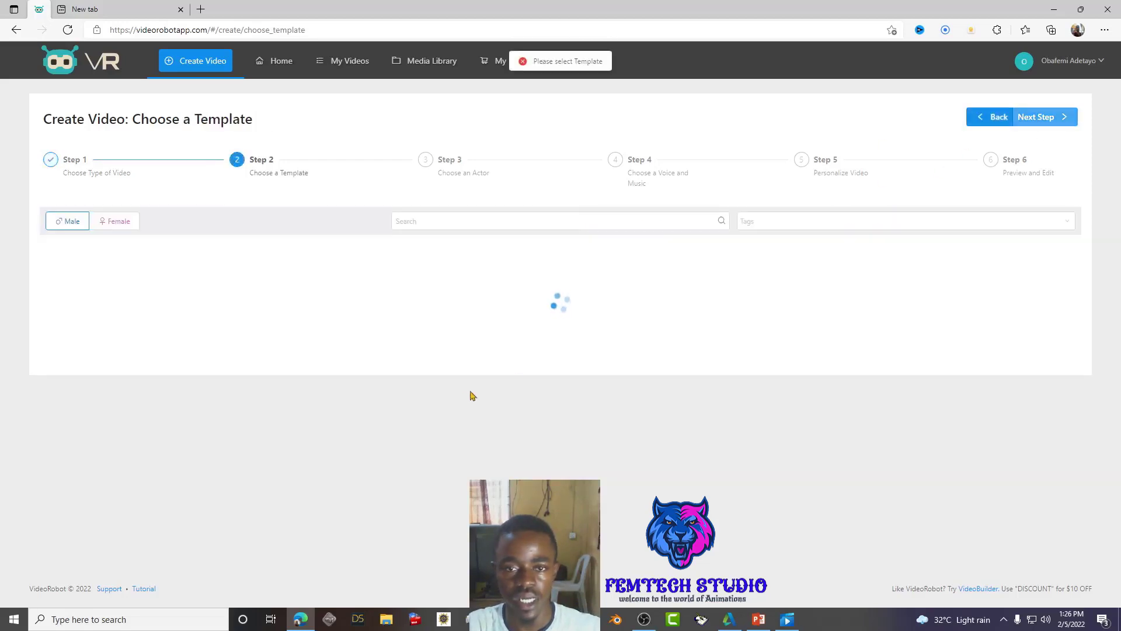
scroll(297, 397, down, 3)
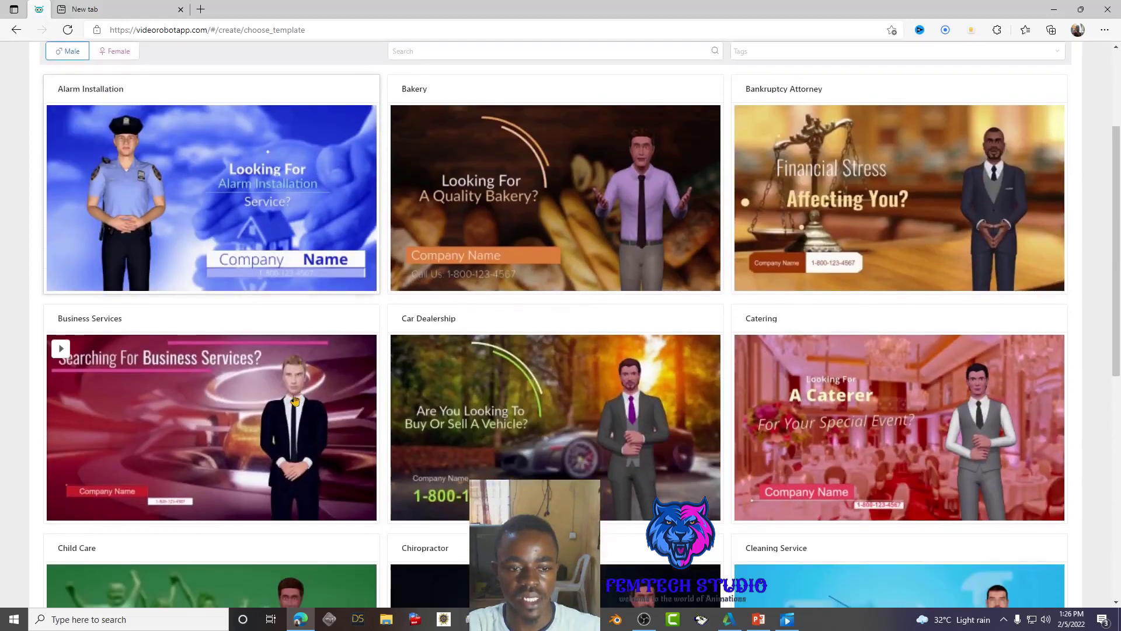
click(189, 419)
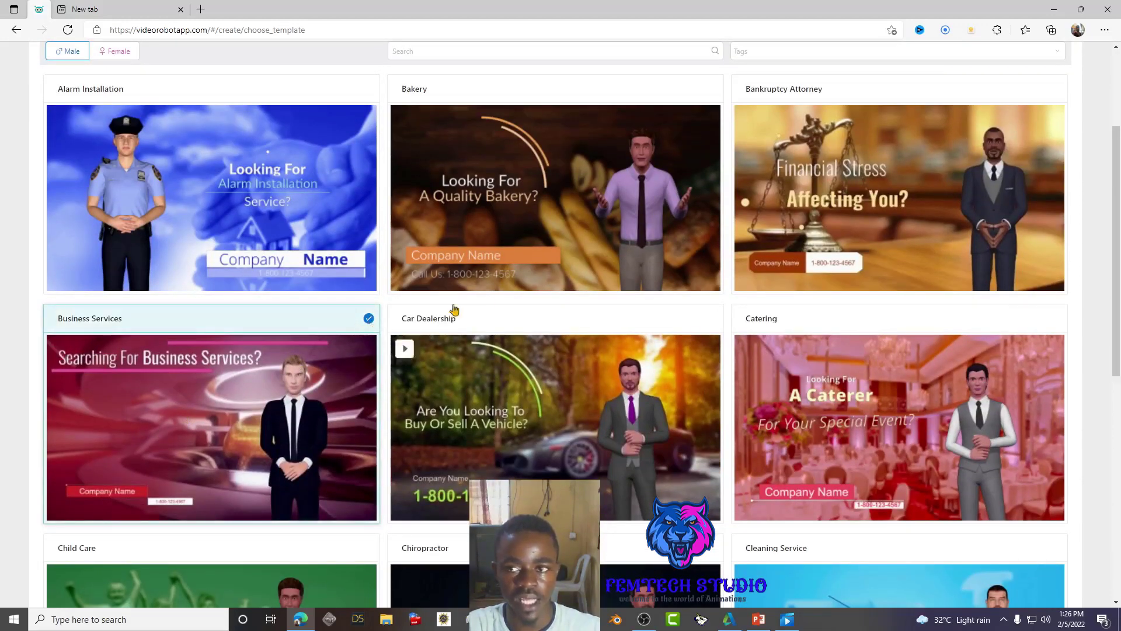
scroll(395, 320, up, 3)
click(1044, 124)
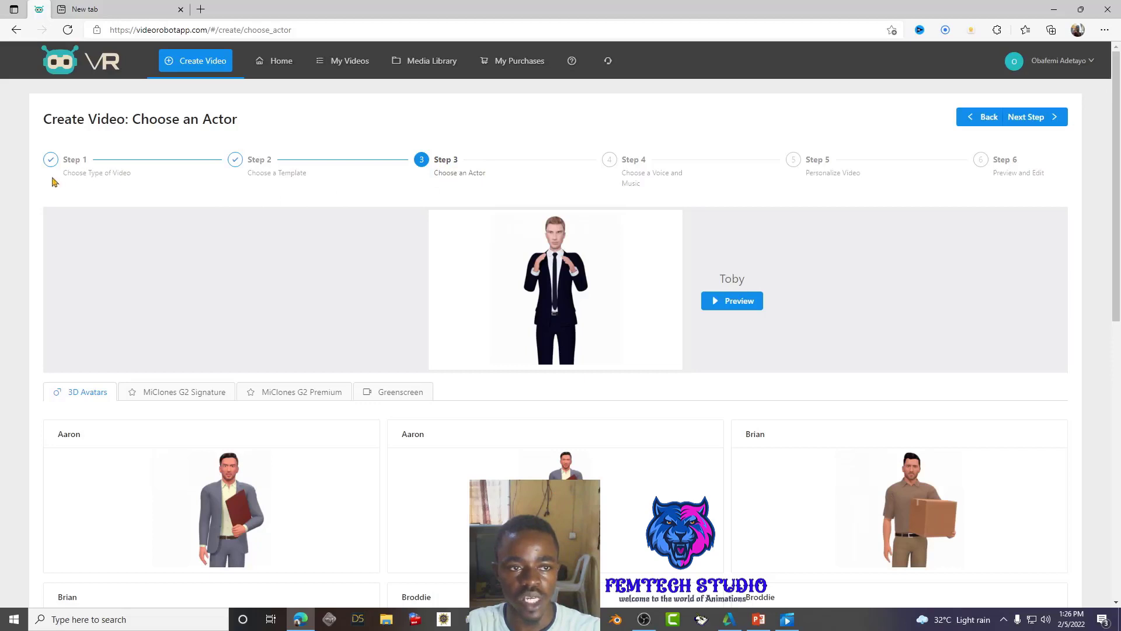
- Highlight the wizard's step labels while explaining them
drag(62, 178, 132, 180)
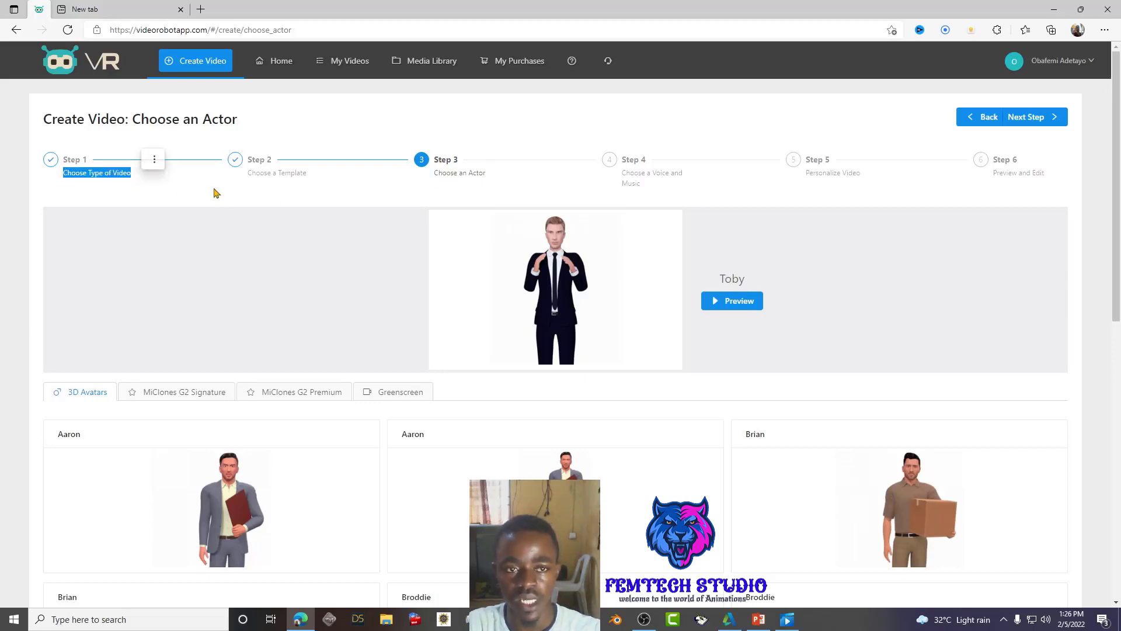
drag(247, 173, 311, 175)
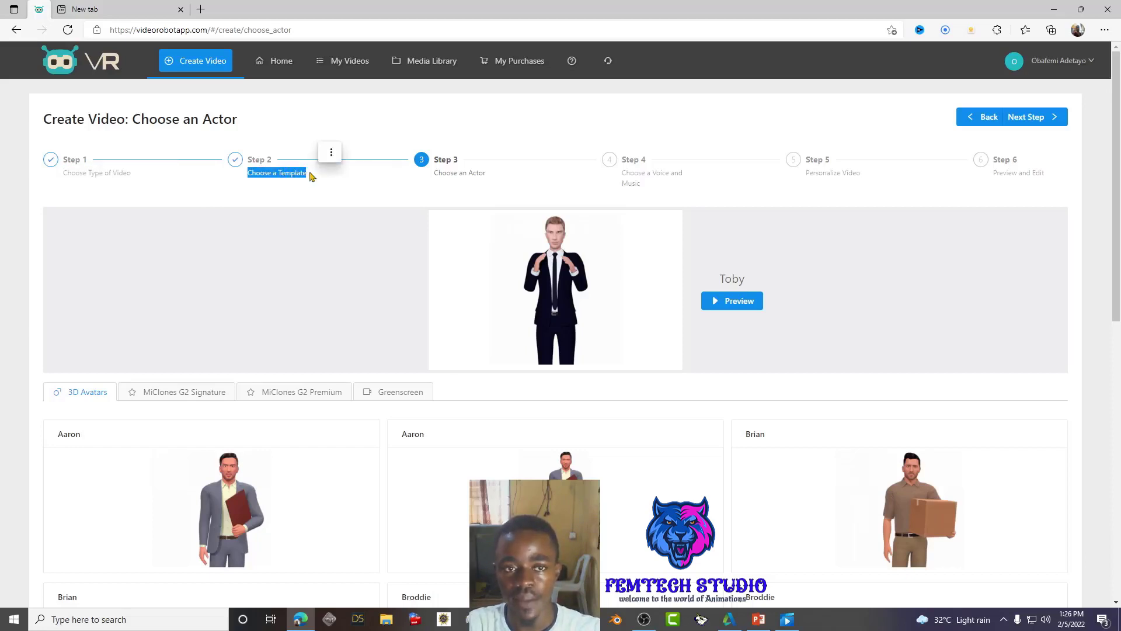
click(454, 181)
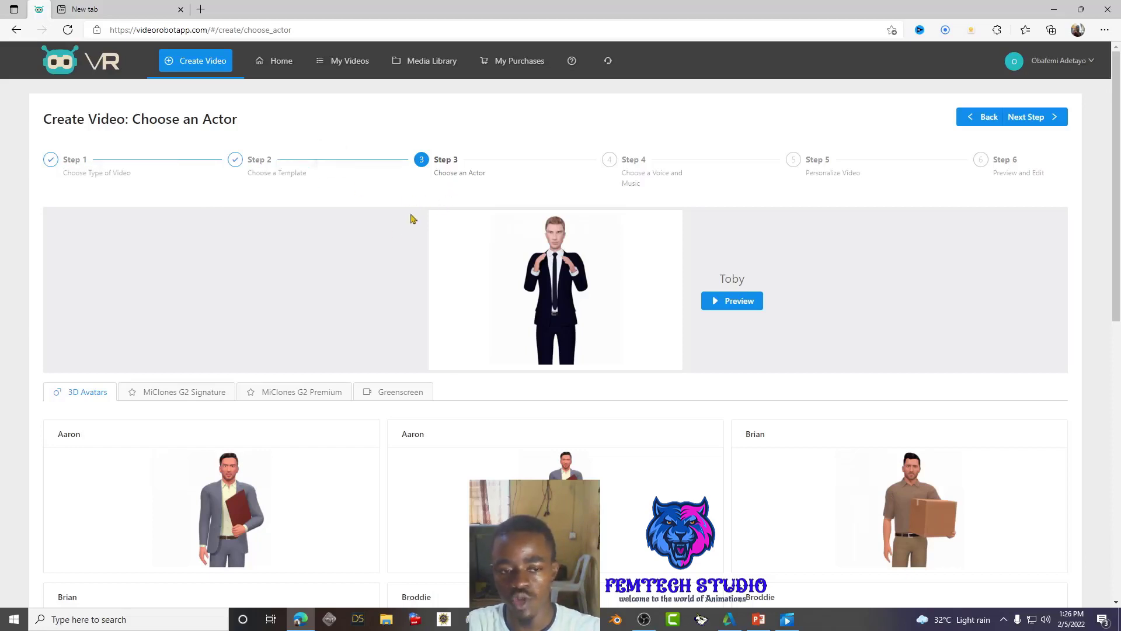
- Select Carlos as the actor in place of Toby and go to the voice step
scroll(374, 283, down, 2)
scroll(374, 286, down, 3)
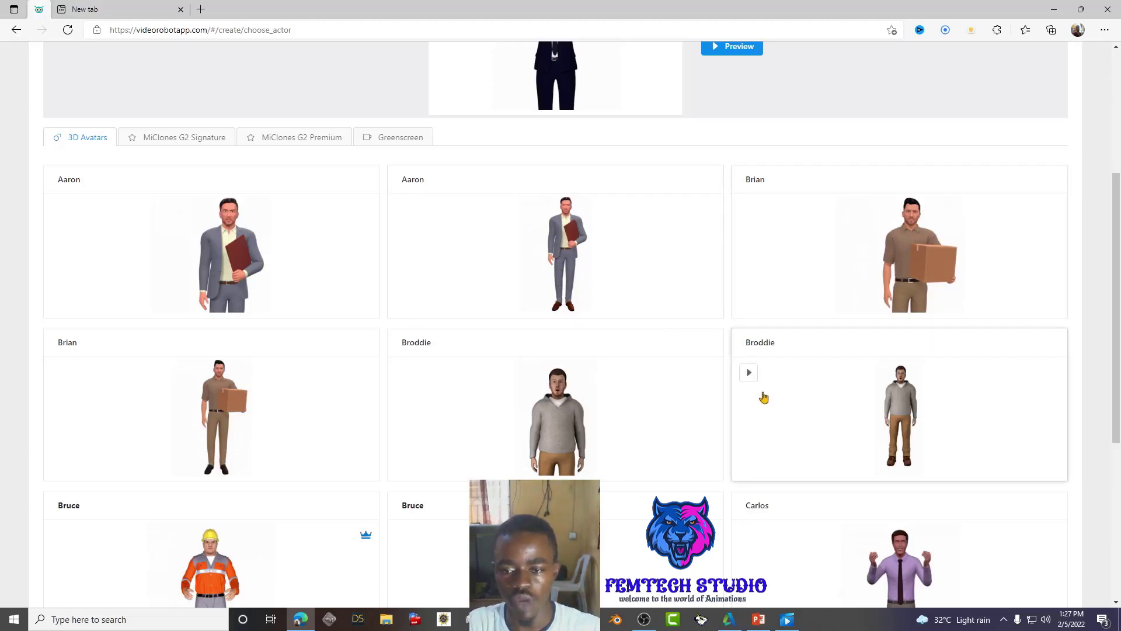
drag(1118, 278, 1074, 488)
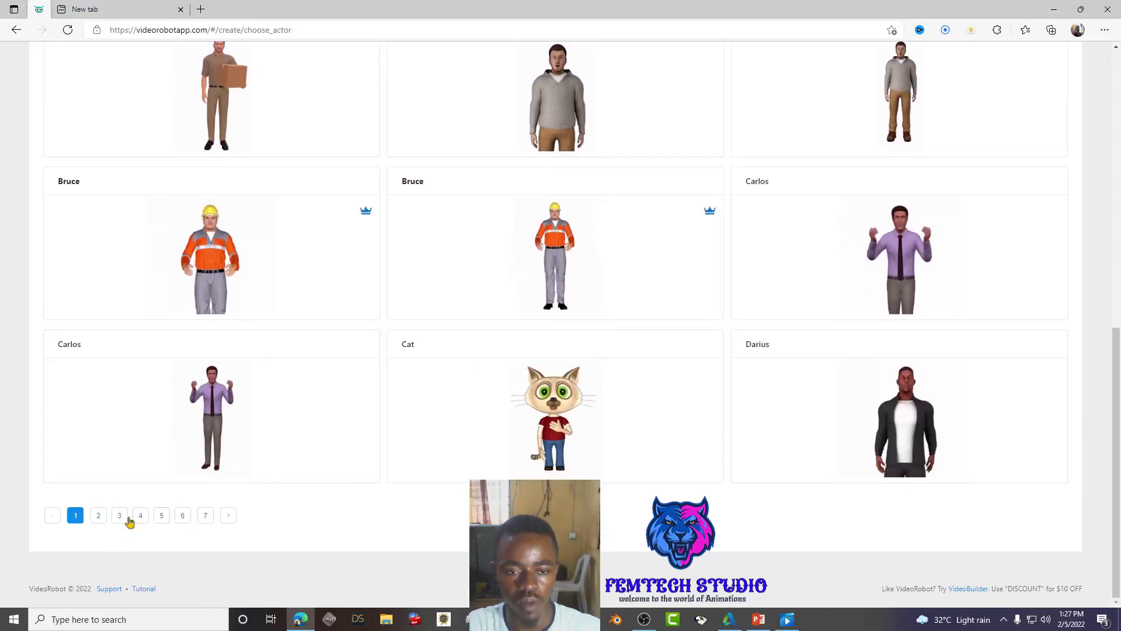
scroll(595, 405, up, 5)
scroll(598, 391, up, 5)
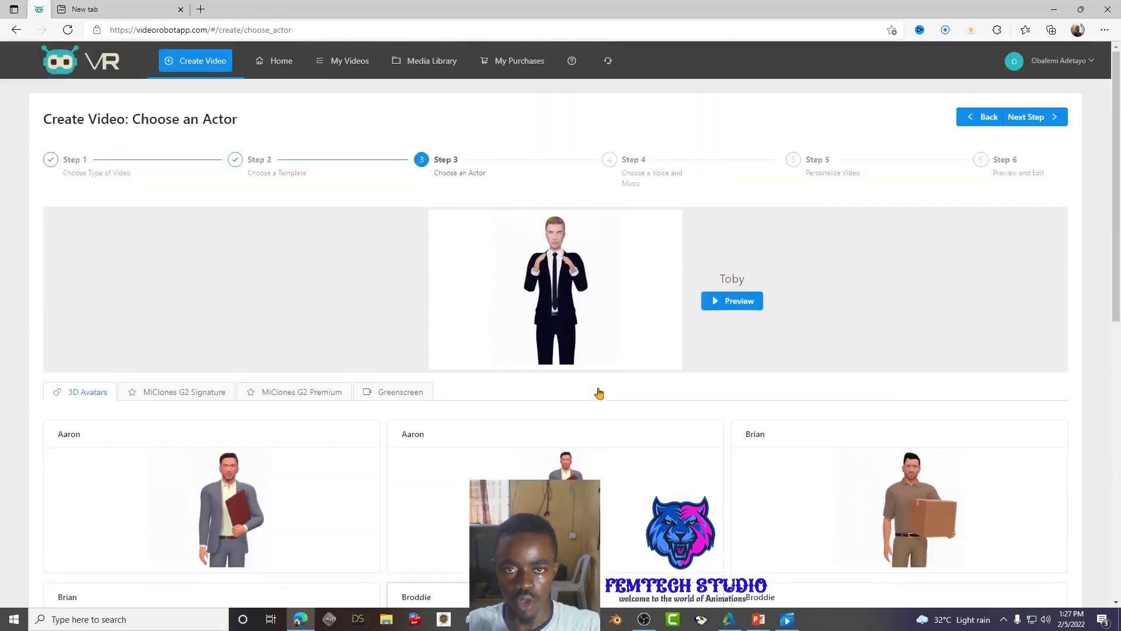
scroll(591, 400, down, 6)
scroll(572, 380, up, 4)
scroll(584, 409, down, 3)
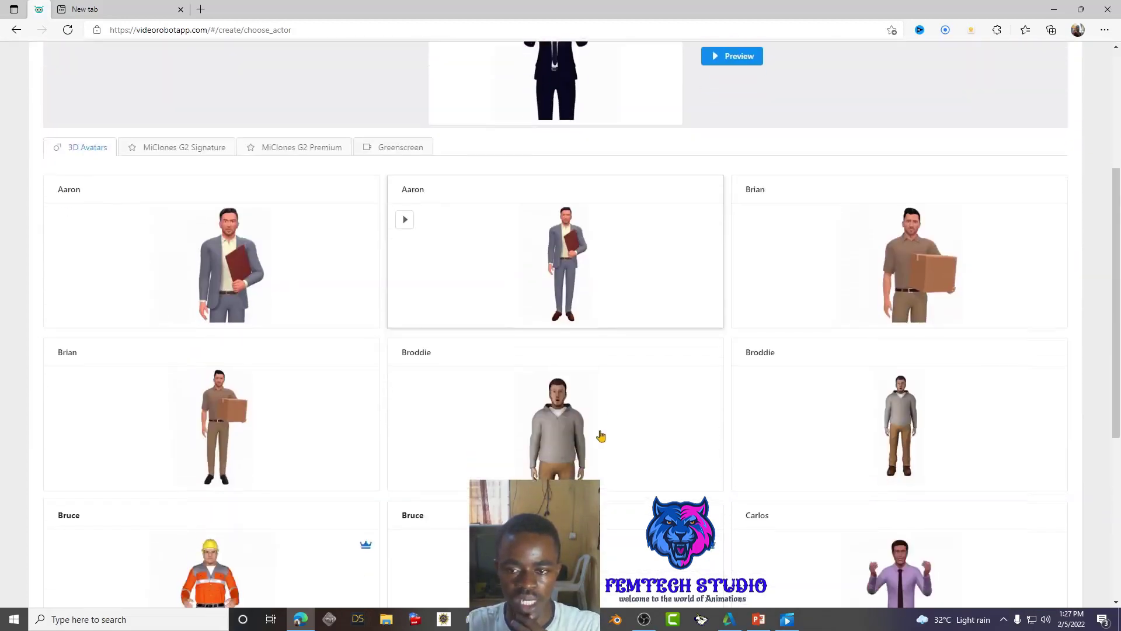
scroll(598, 433, up, 3)
scroll(306, 430, down, 7)
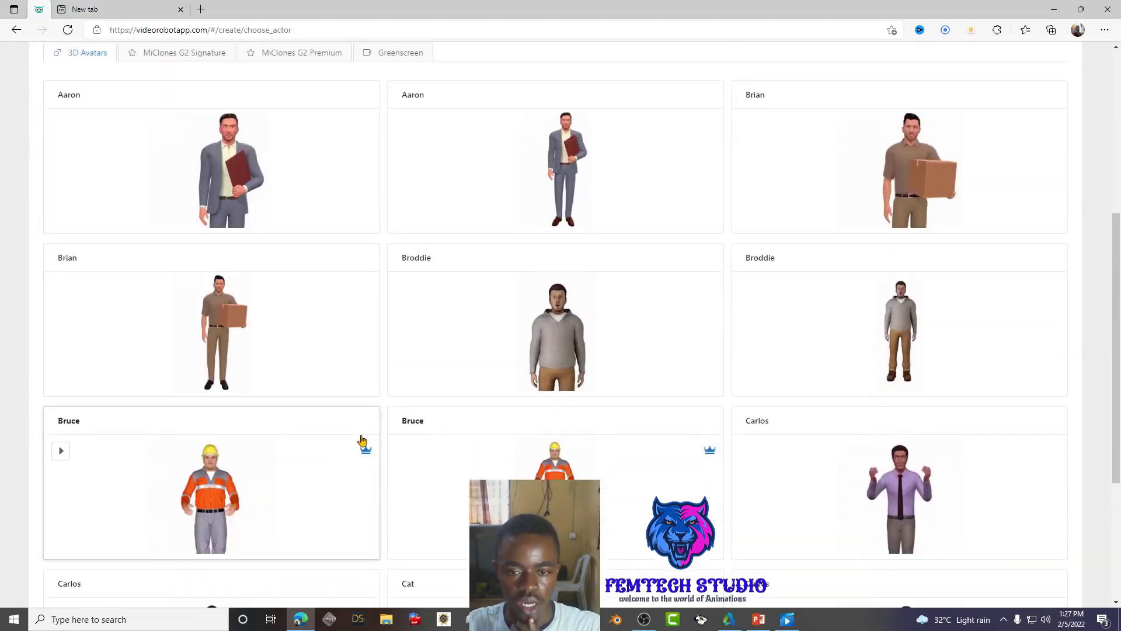
click(922, 333)
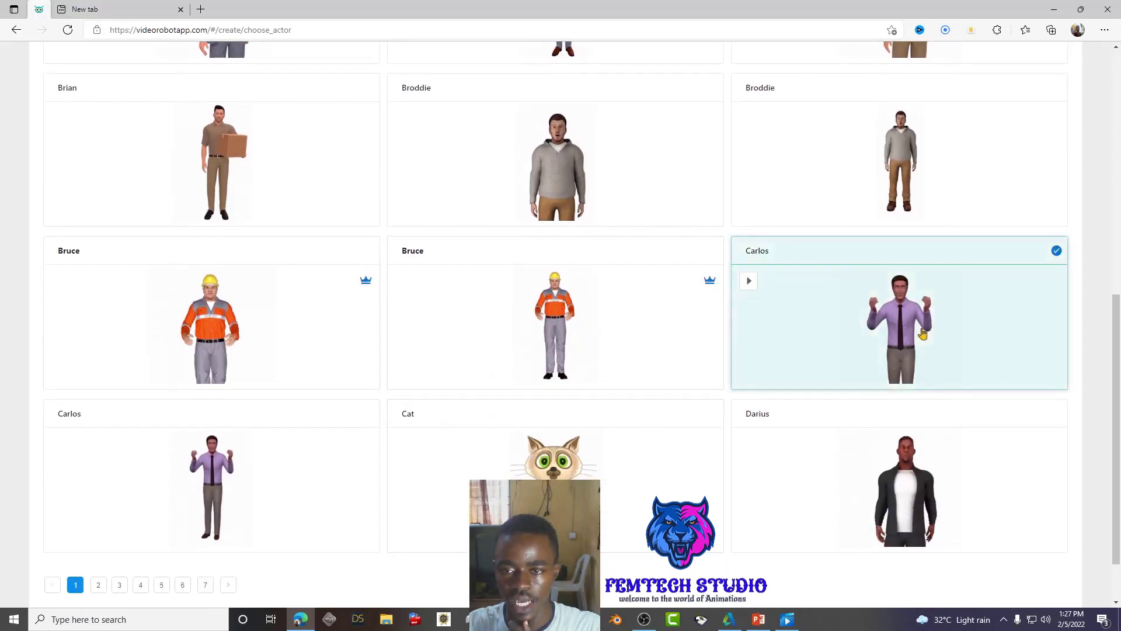
scroll(920, 333, up, 9)
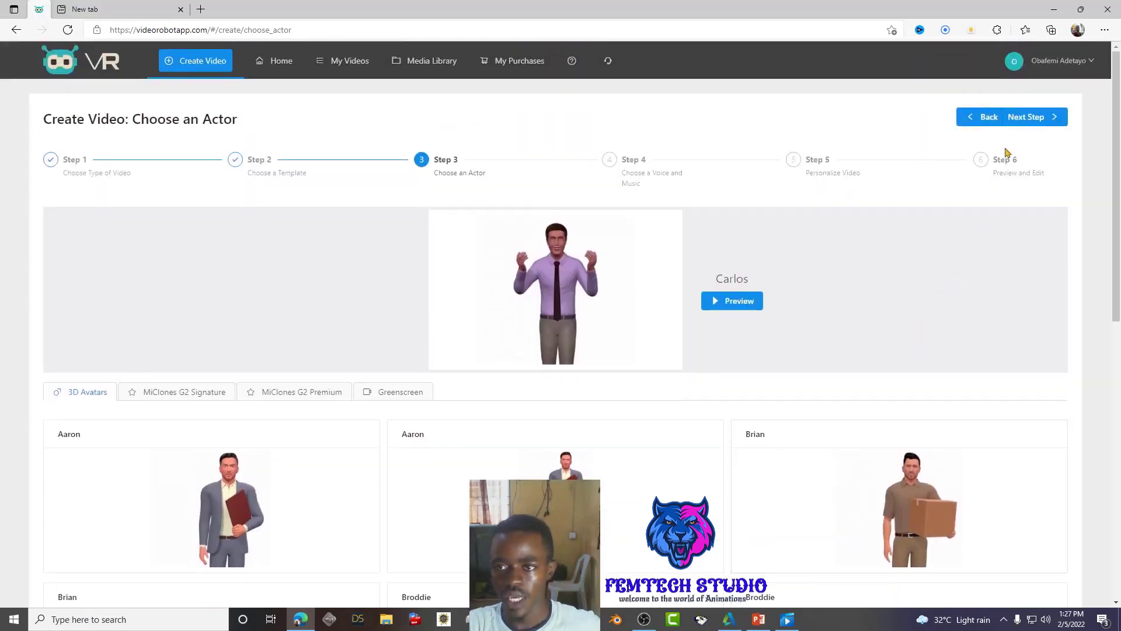
click(1026, 120)
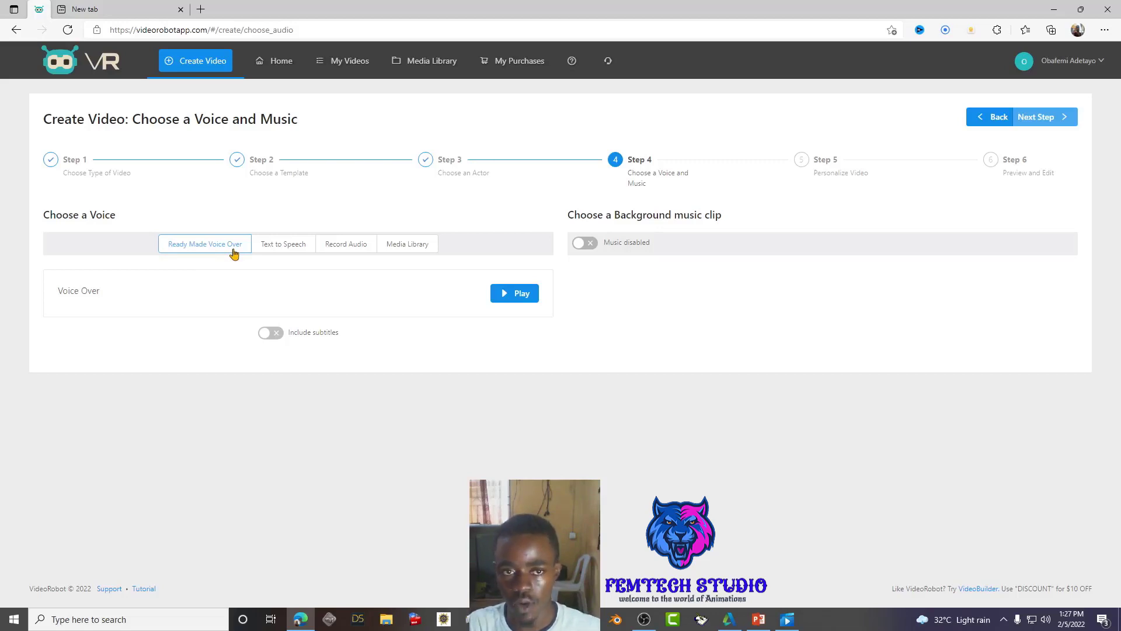
click(504, 299)
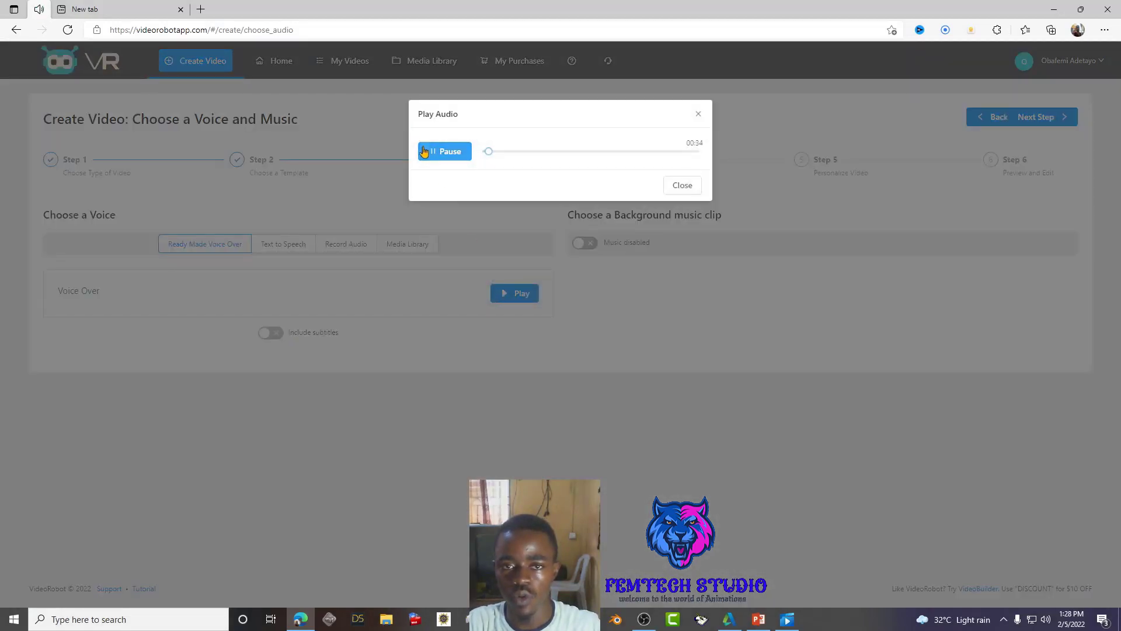
click(424, 151)
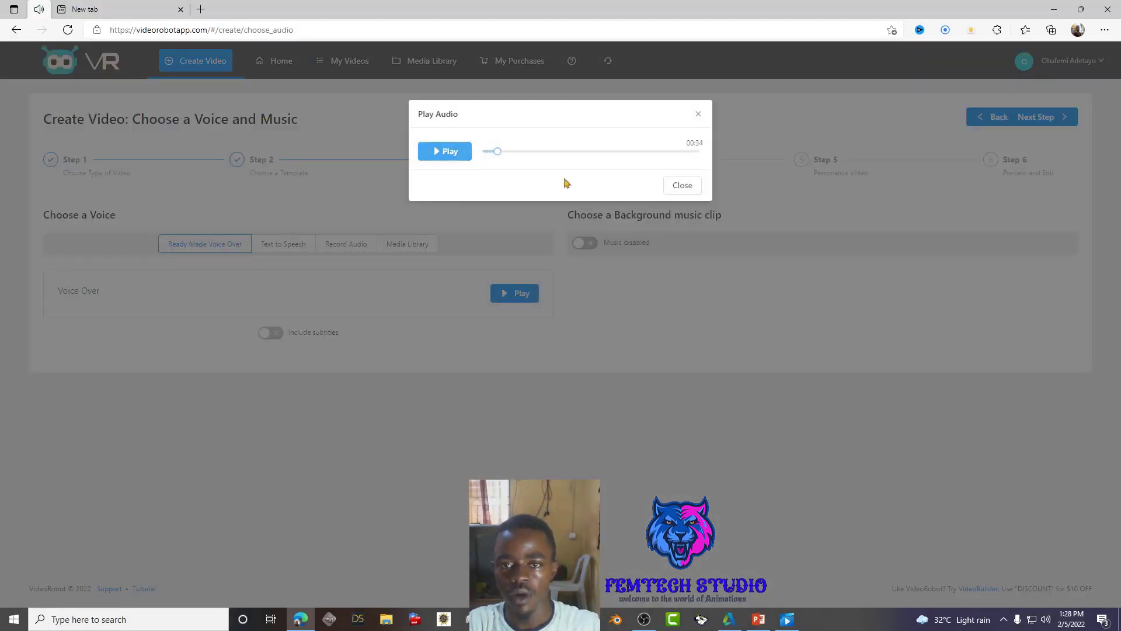
click(680, 186)
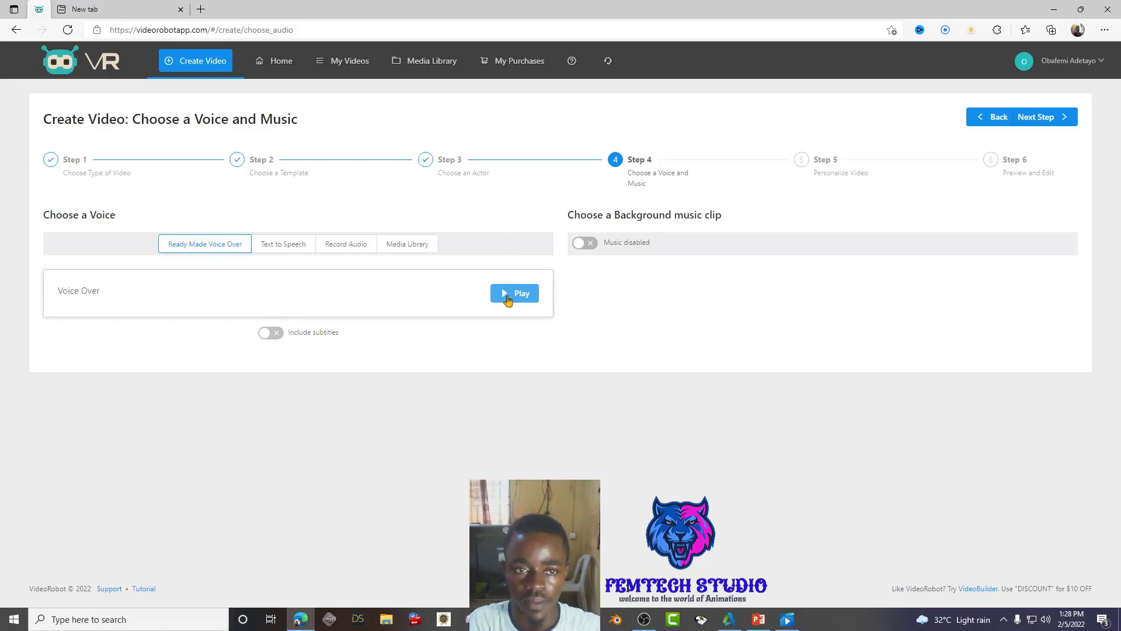
- Switch the voice to Text to Speech and look over the sample script and voice list
click(283, 245)
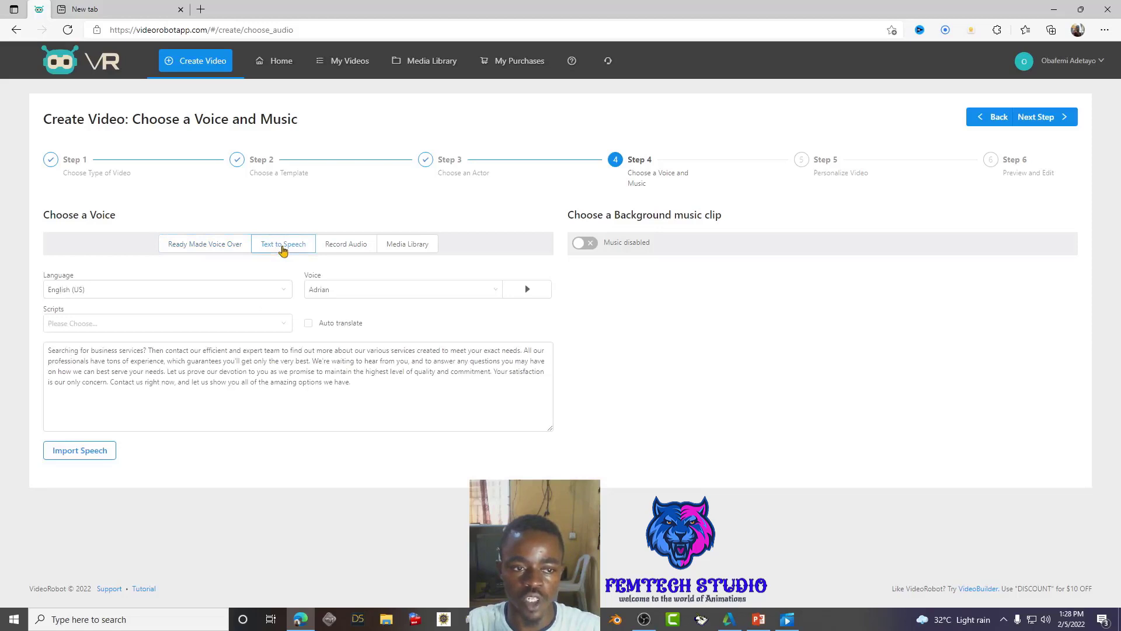
click(303, 375)
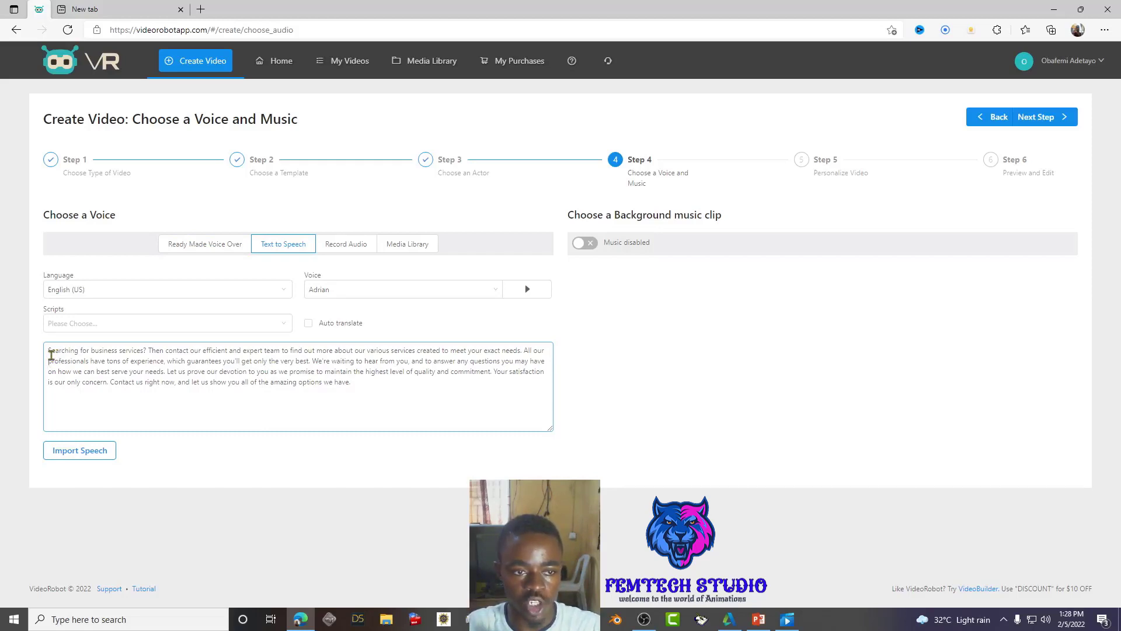
drag(52, 352, 202, 390)
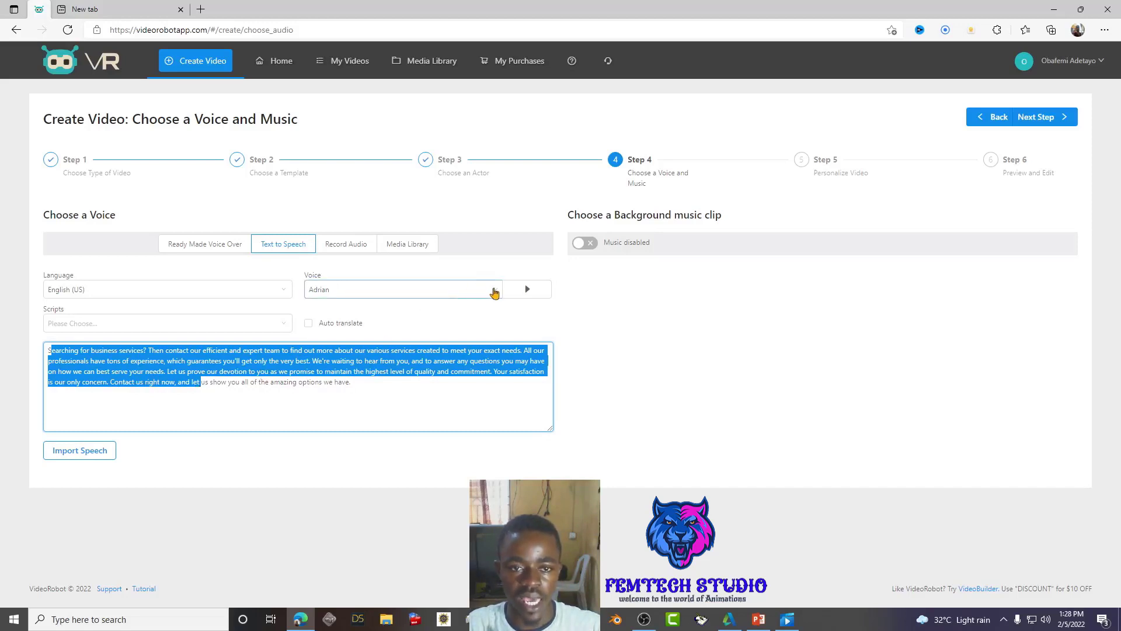
click(494, 292)
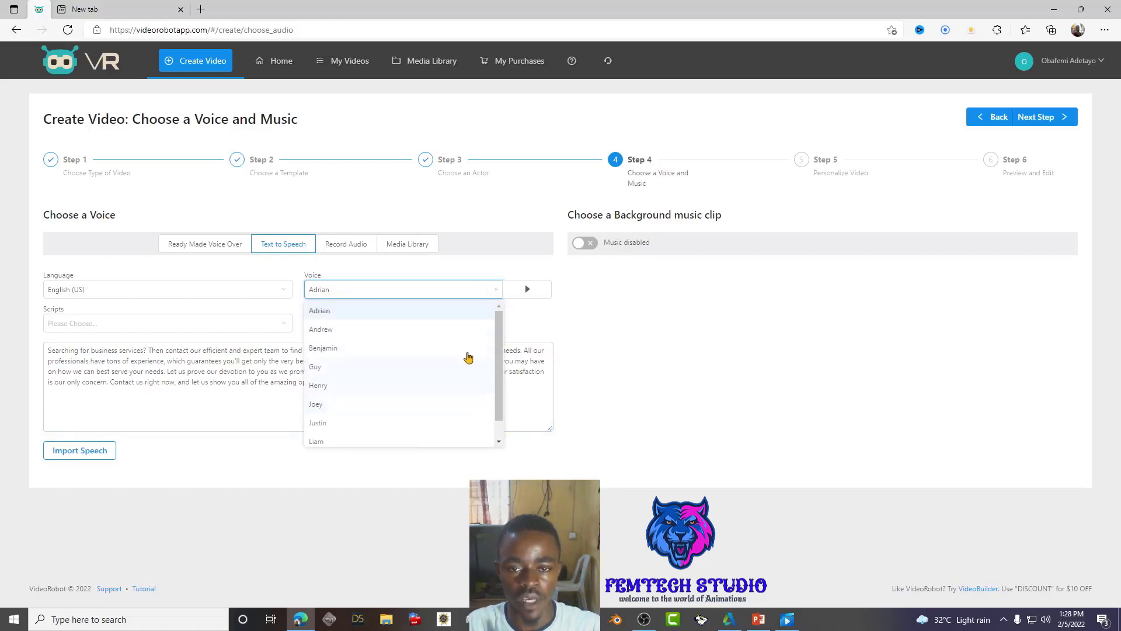
click(529, 320)
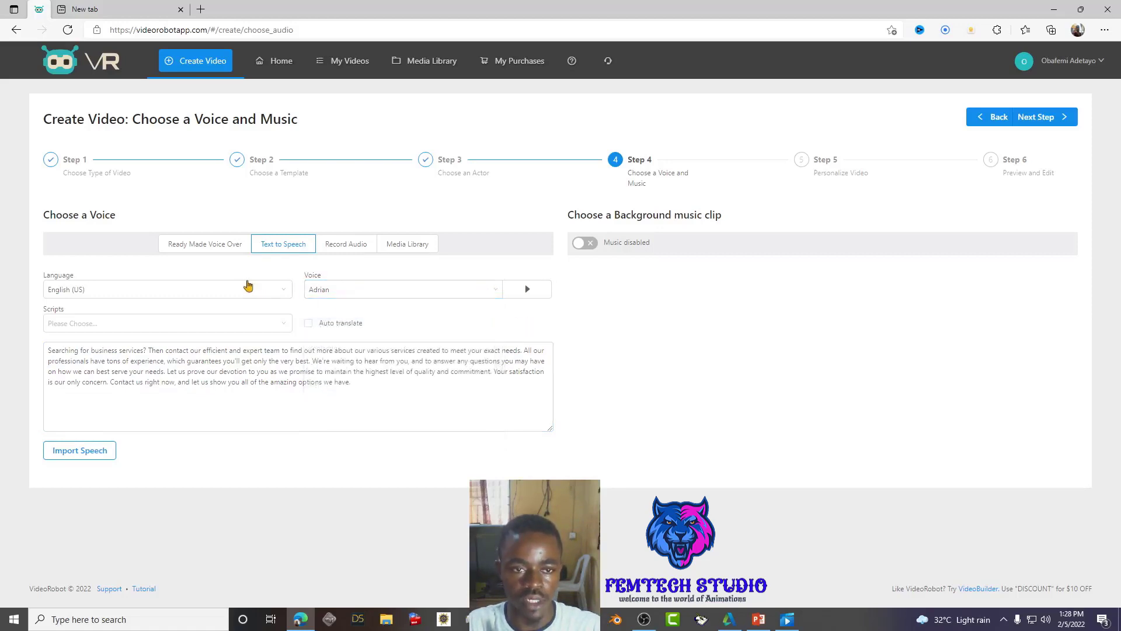
- Set the speech language to Arabic with Amir as the voice and browse the Scripts list
click(281, 290)
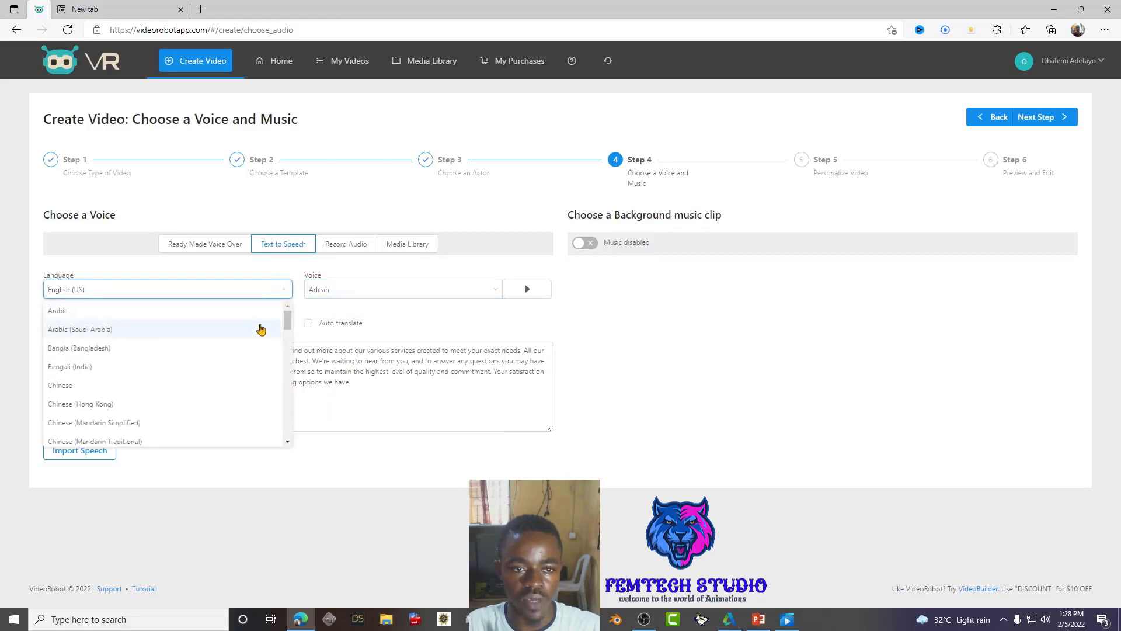
click(263, 316)
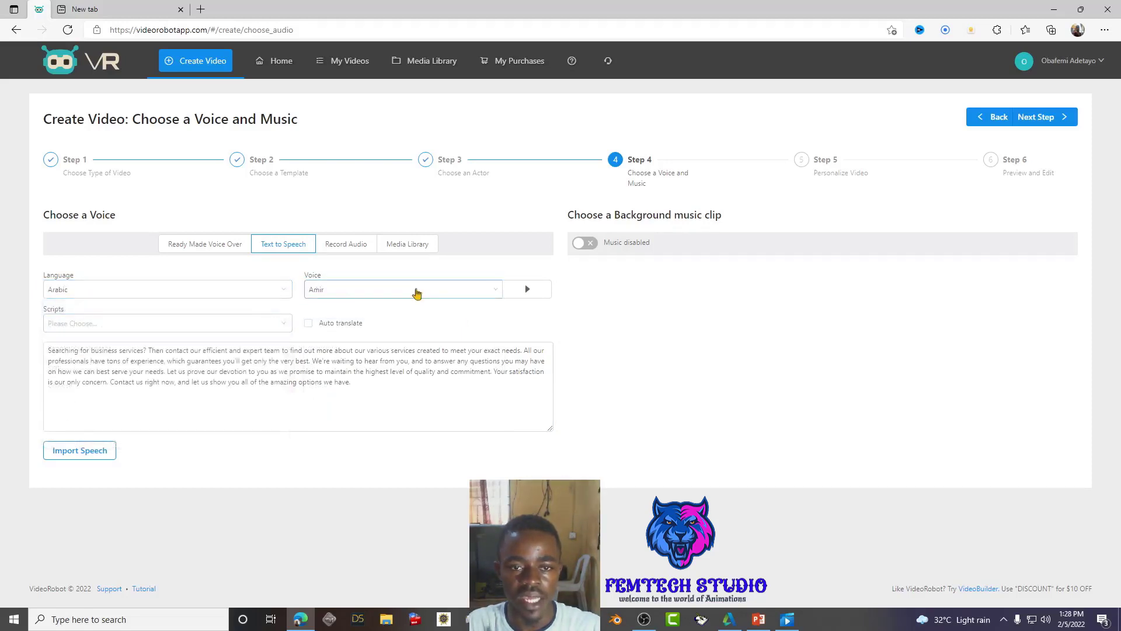
click(497, 293)
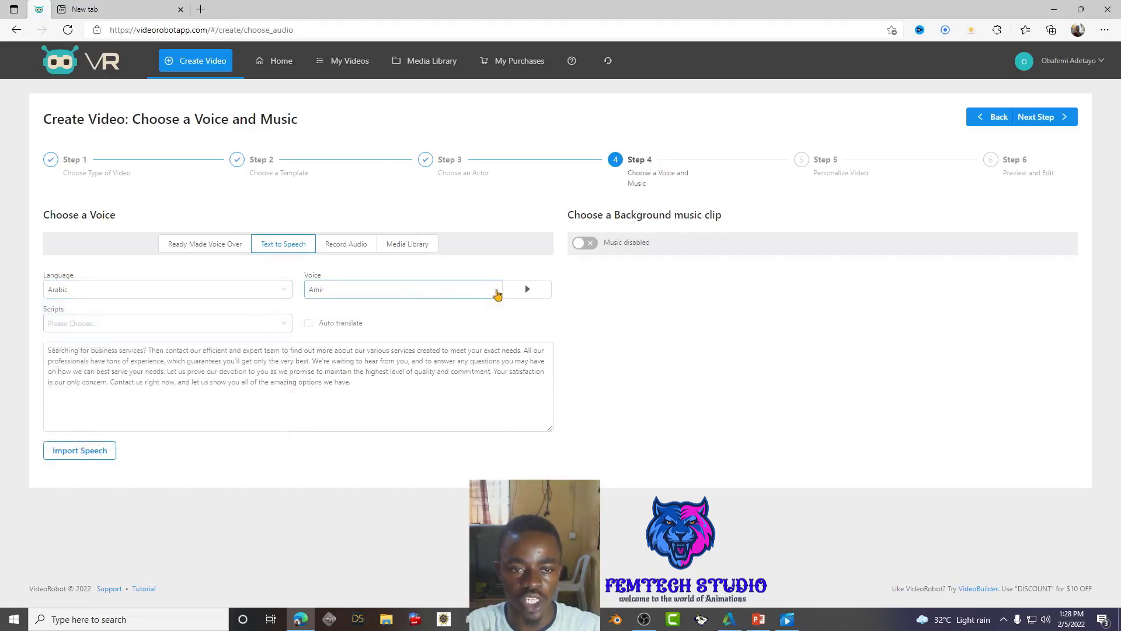
click(521, 319)
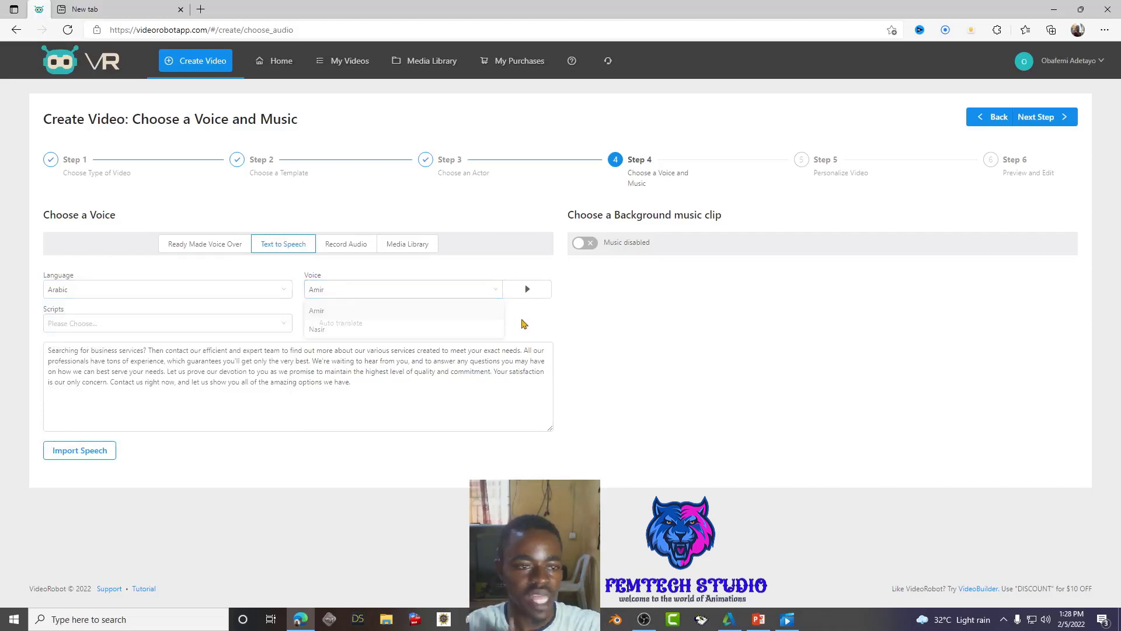
click(284, 327)
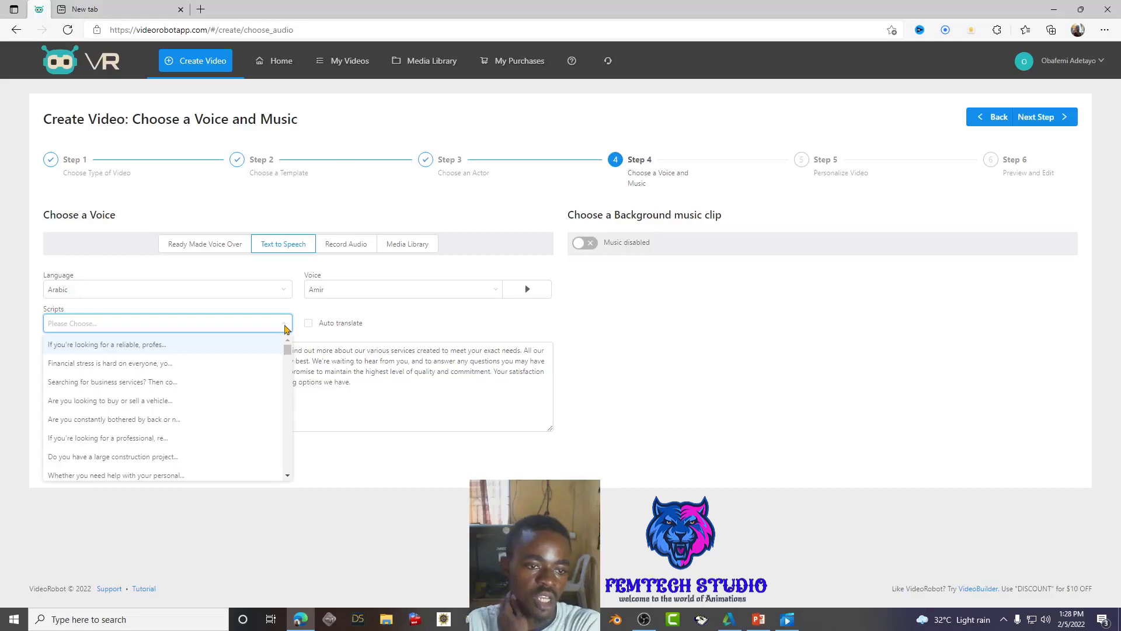
click(382, 325)
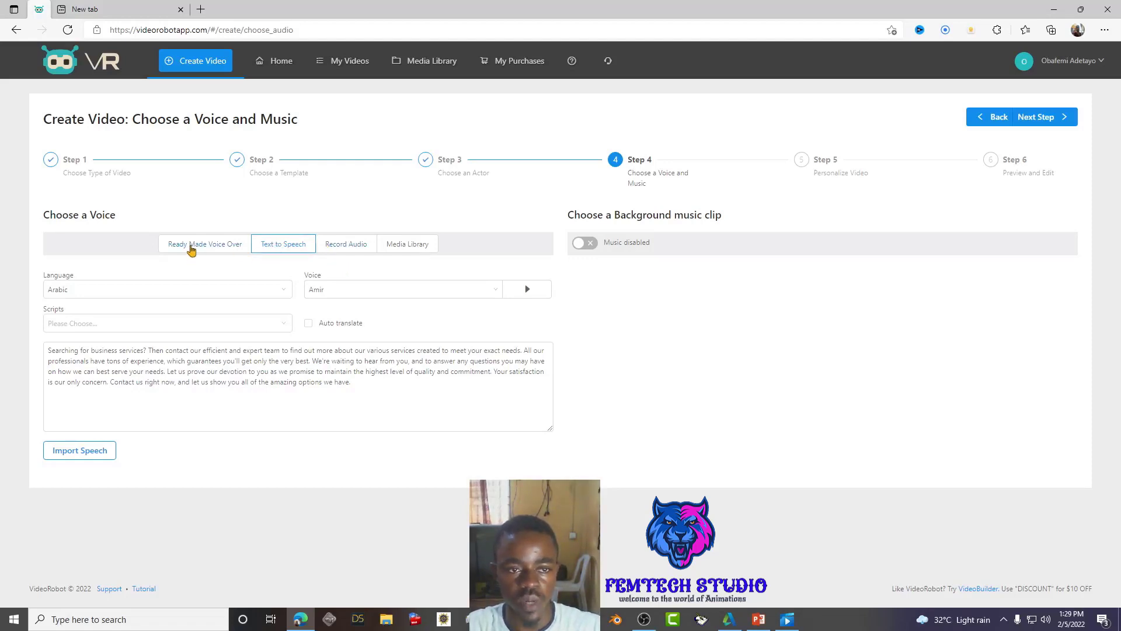
double_click(192, 248)
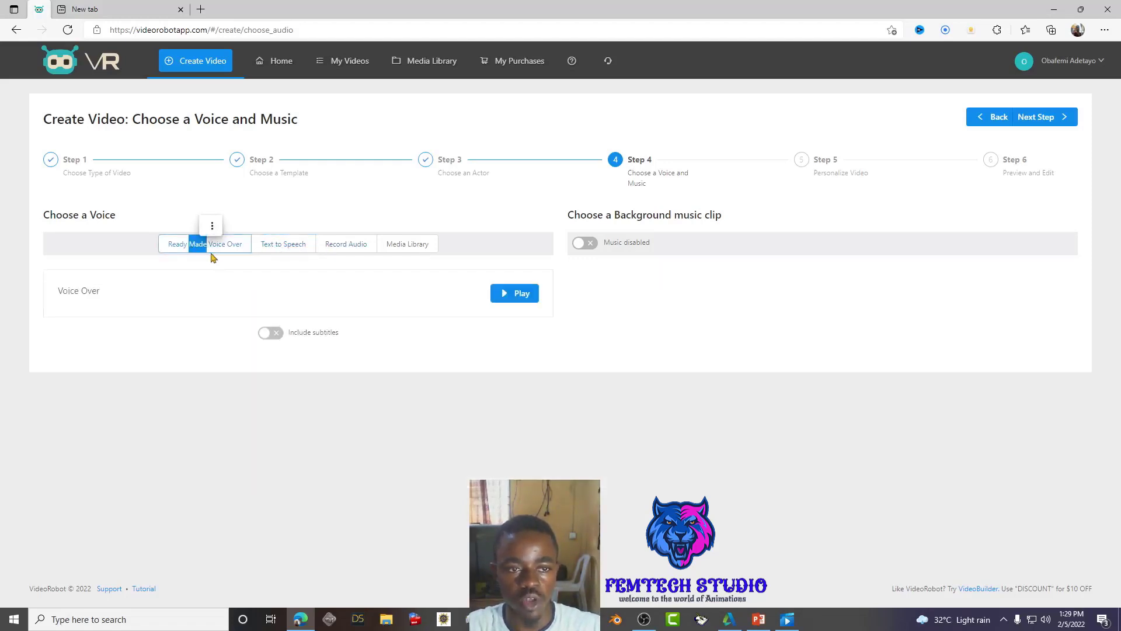
- Look through the Text to Speech and Record Audio tabs, then open Media Library's Select from Library
click(282, 249)
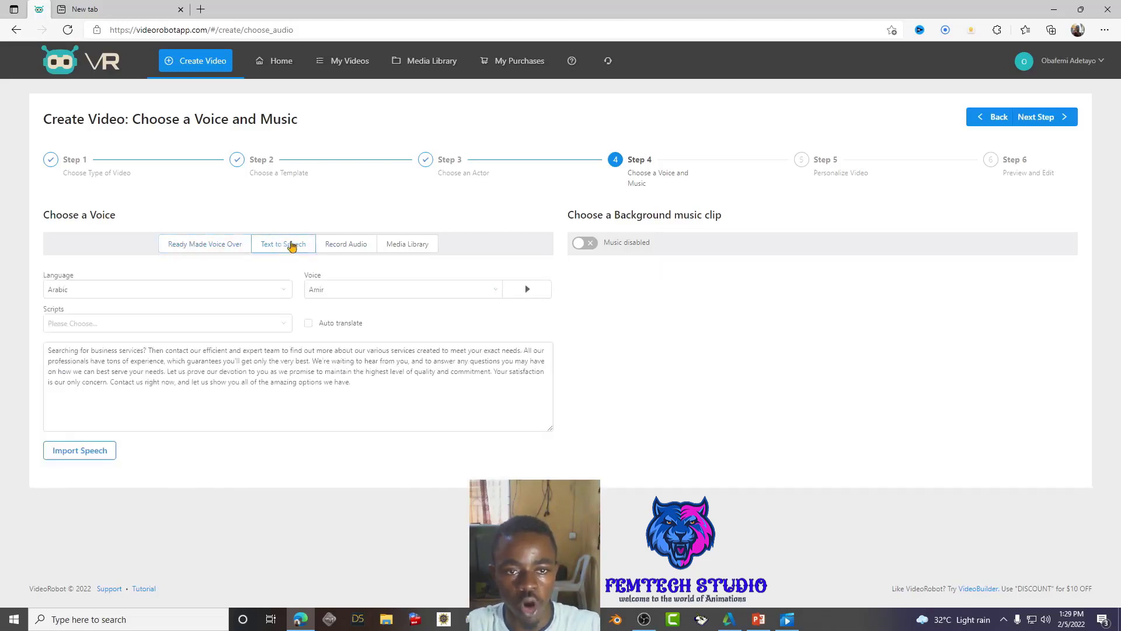
click(345, 247)
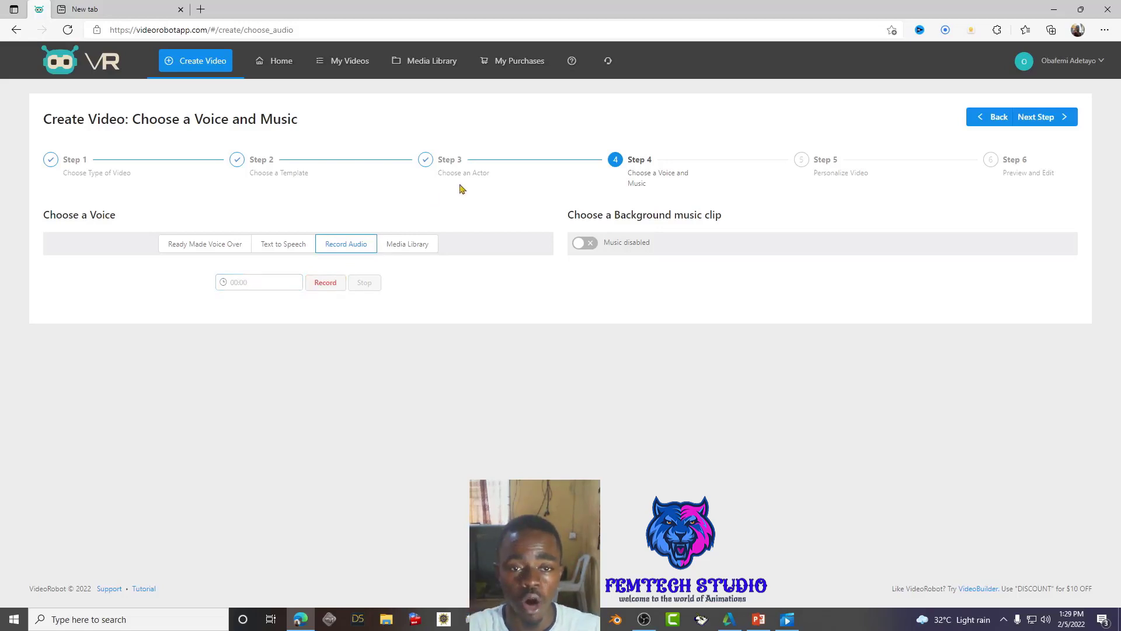
click(407, 245)
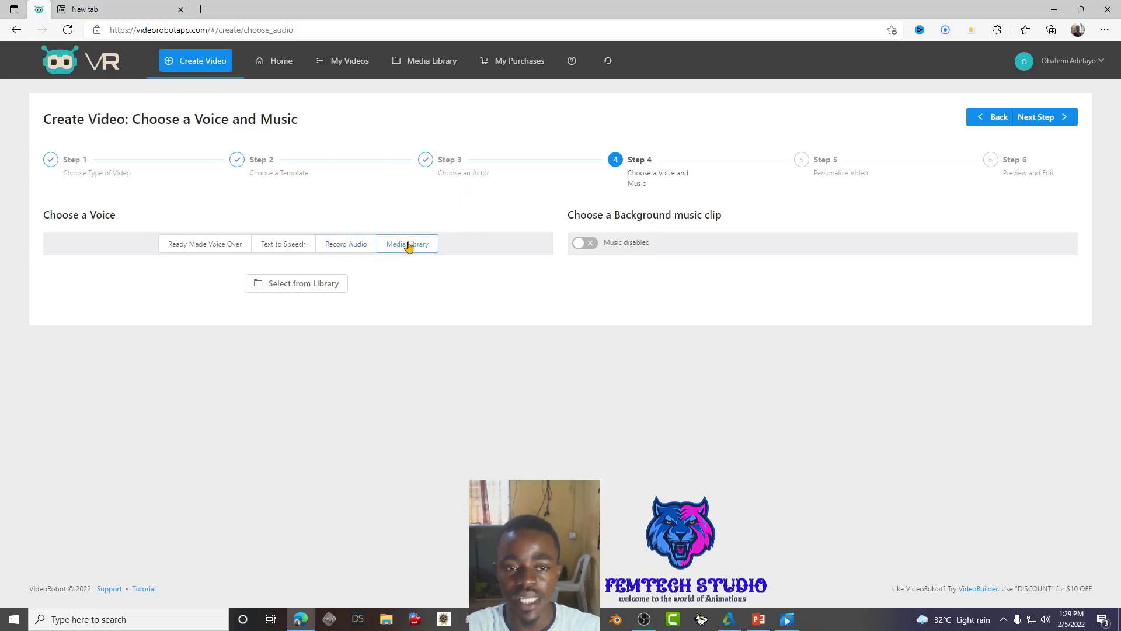
click(280, 291)
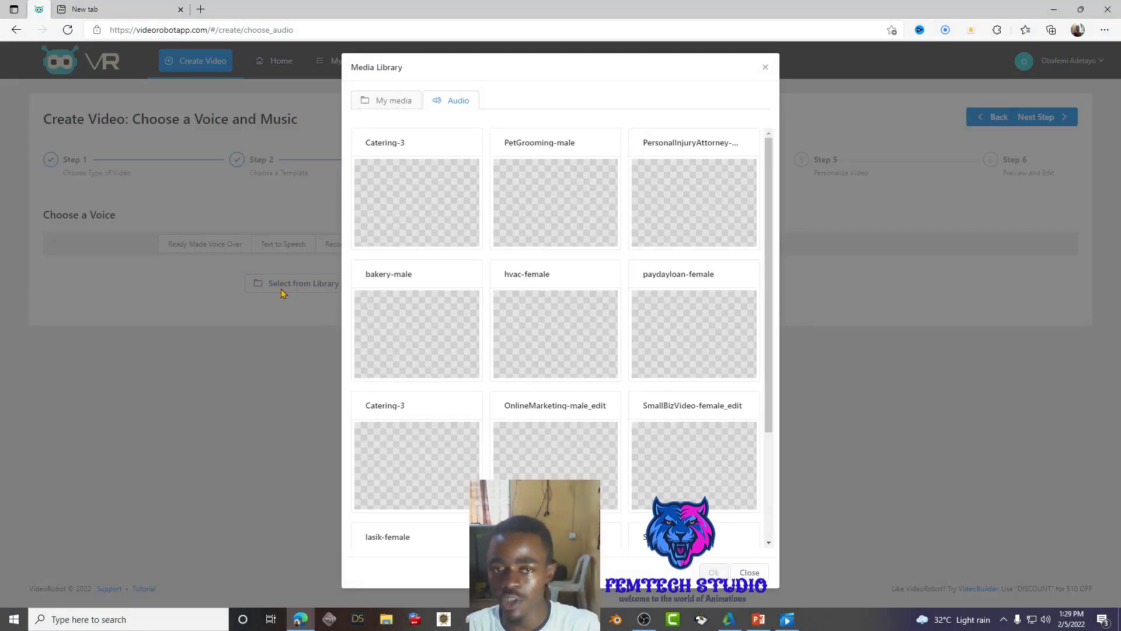
- Start an Audio upload from My Media and dismiss the file picker without choosing a file
click(379, 105)
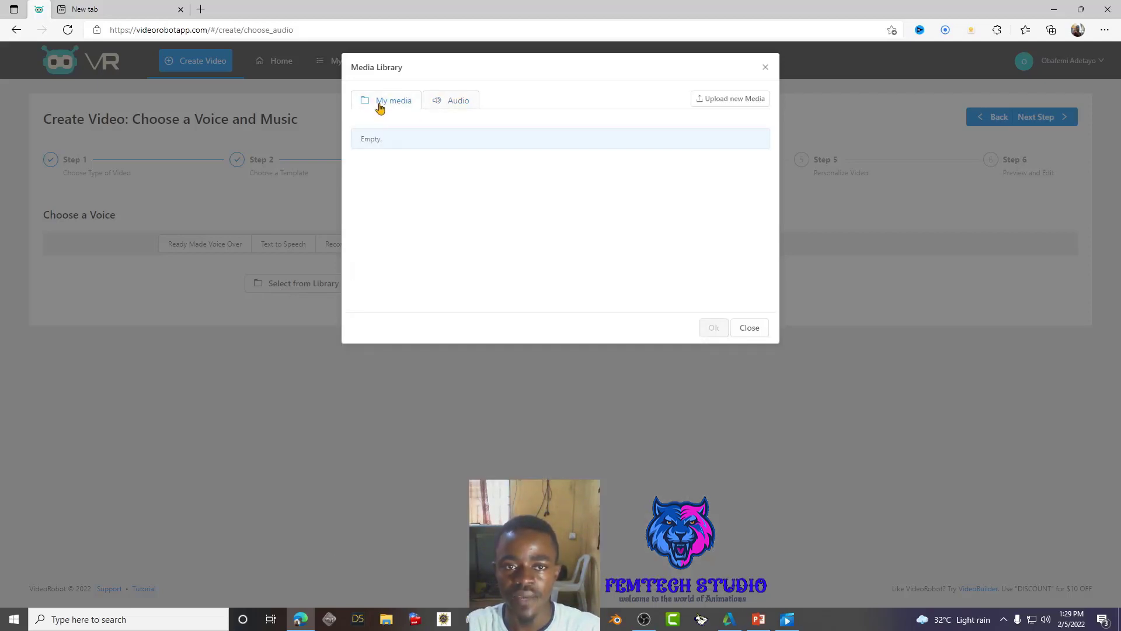
click(731, 104)
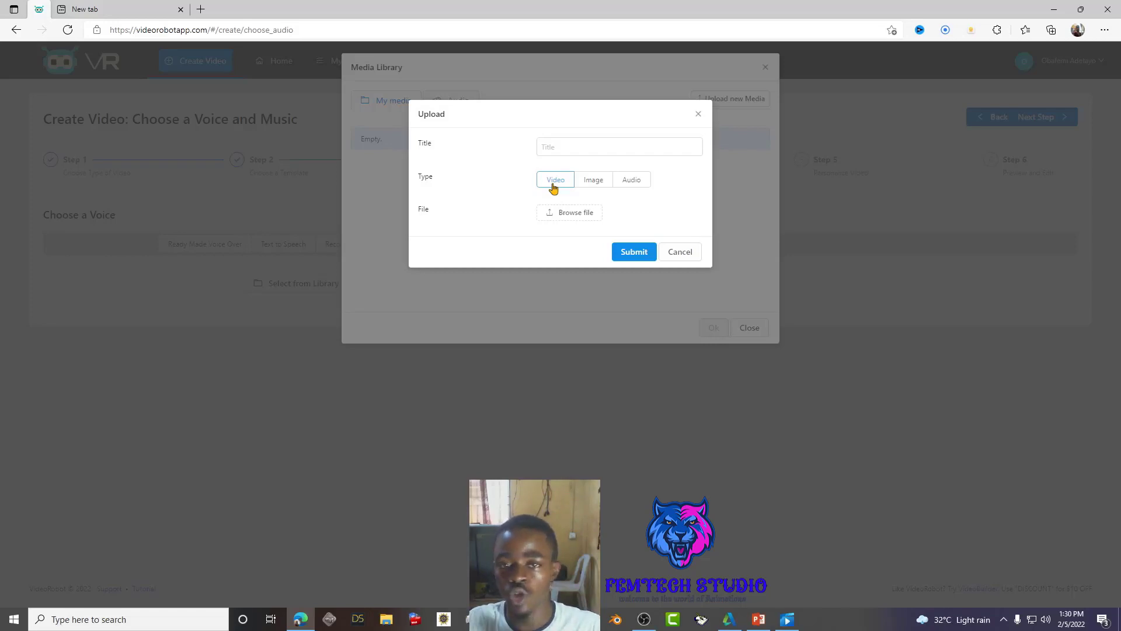
double_click(632, 181)
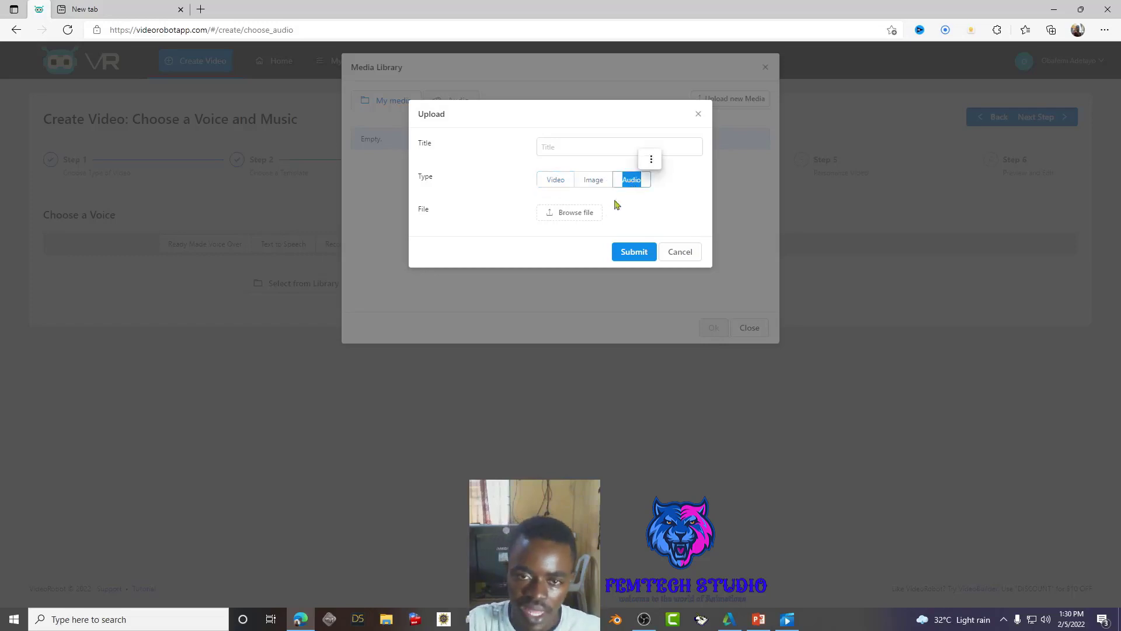
click(569, 216)
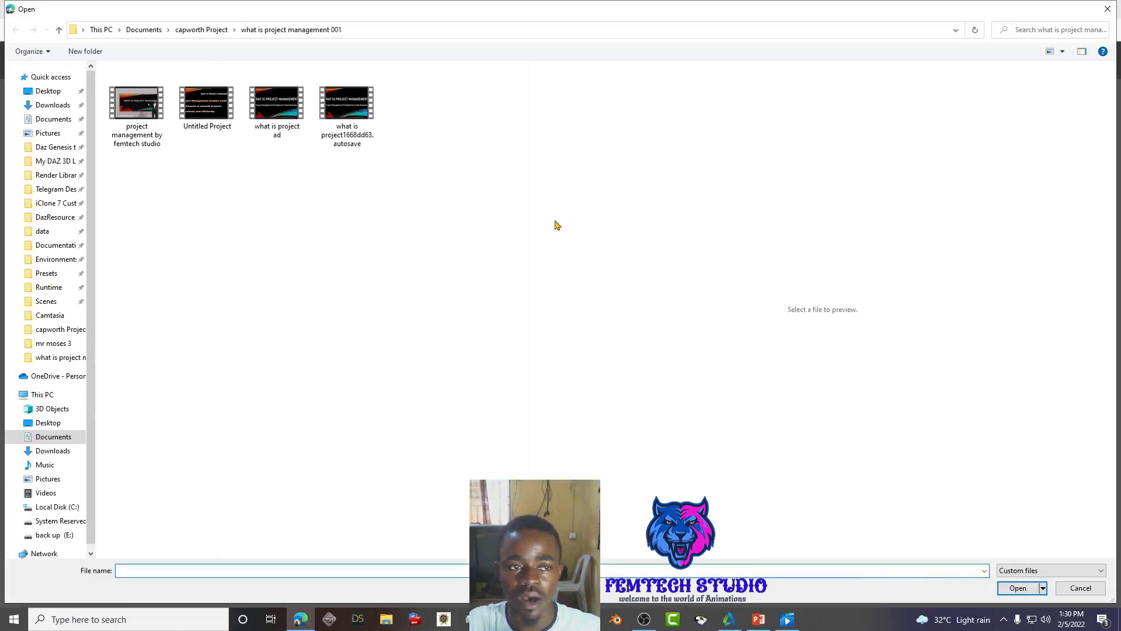
click(46, 466)
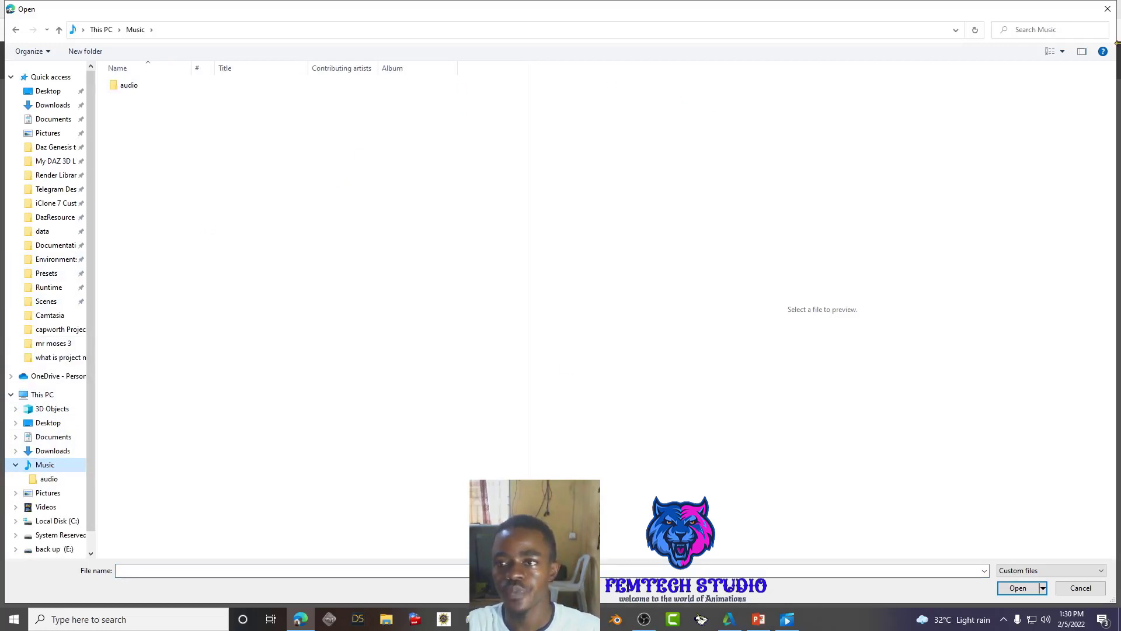
click(1103, 7)
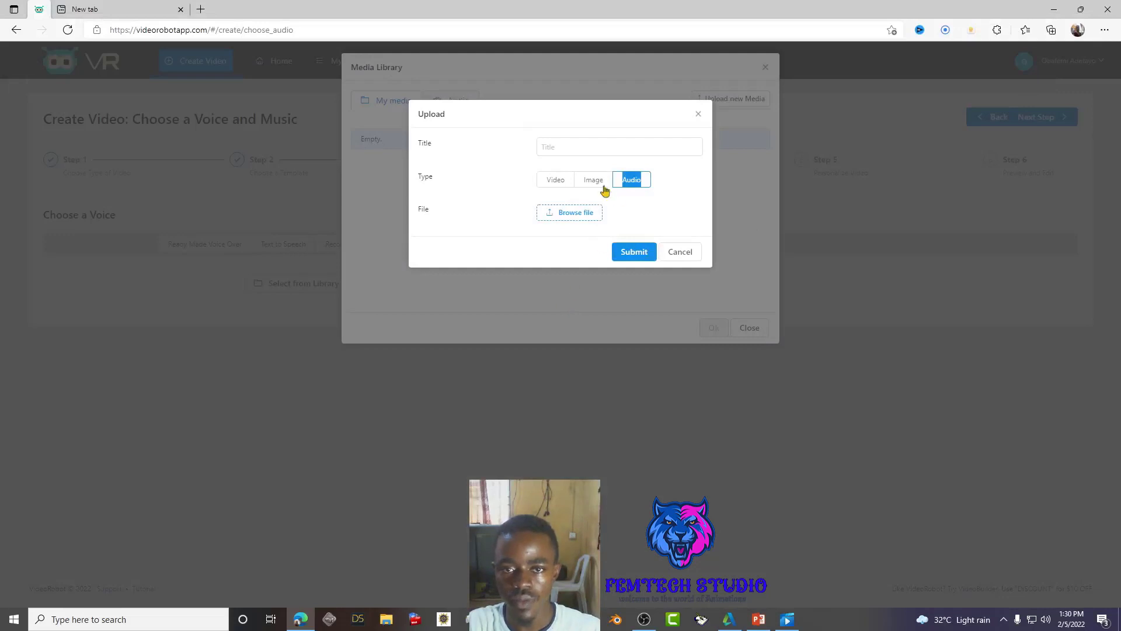
- Cancel the upload dialog and close the Media Library
click(571, 148)
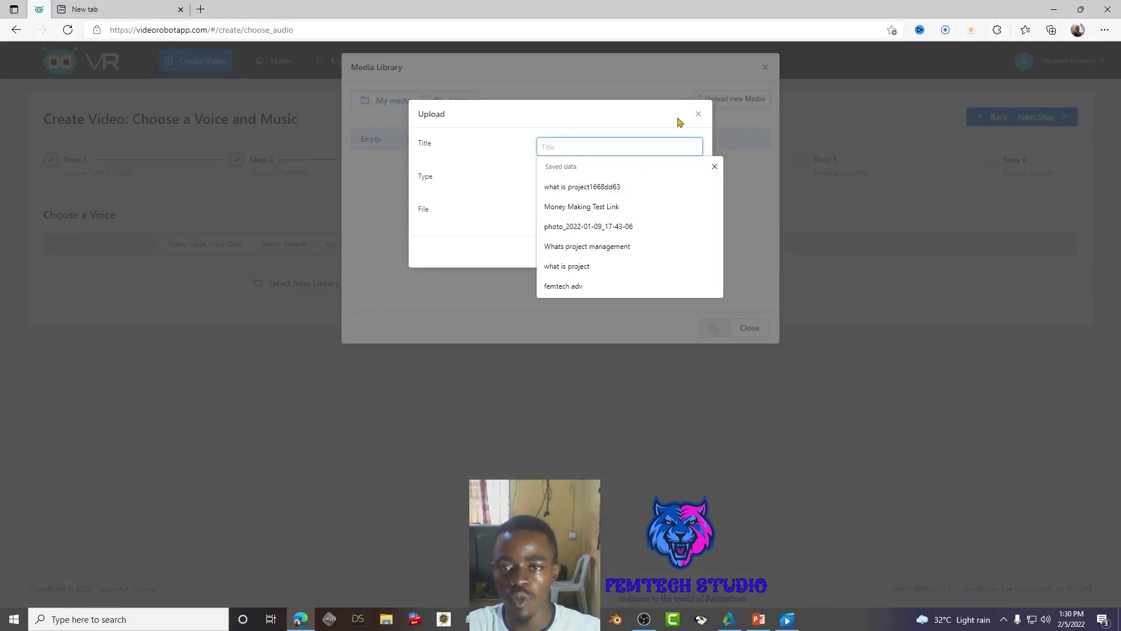
click(699, 115)
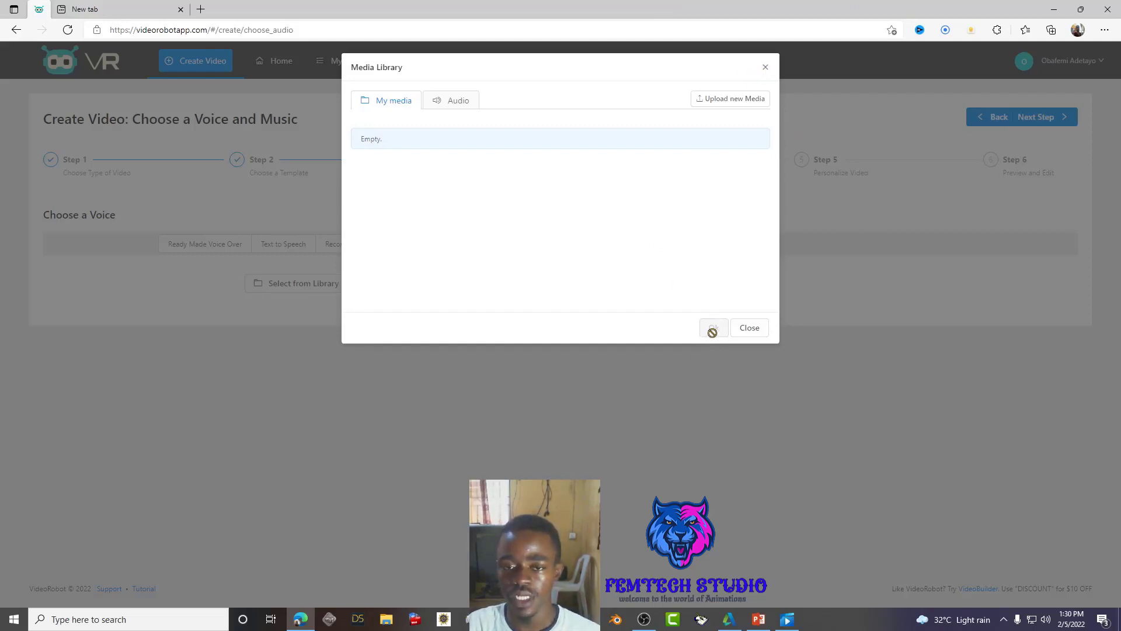
click(765, 69)
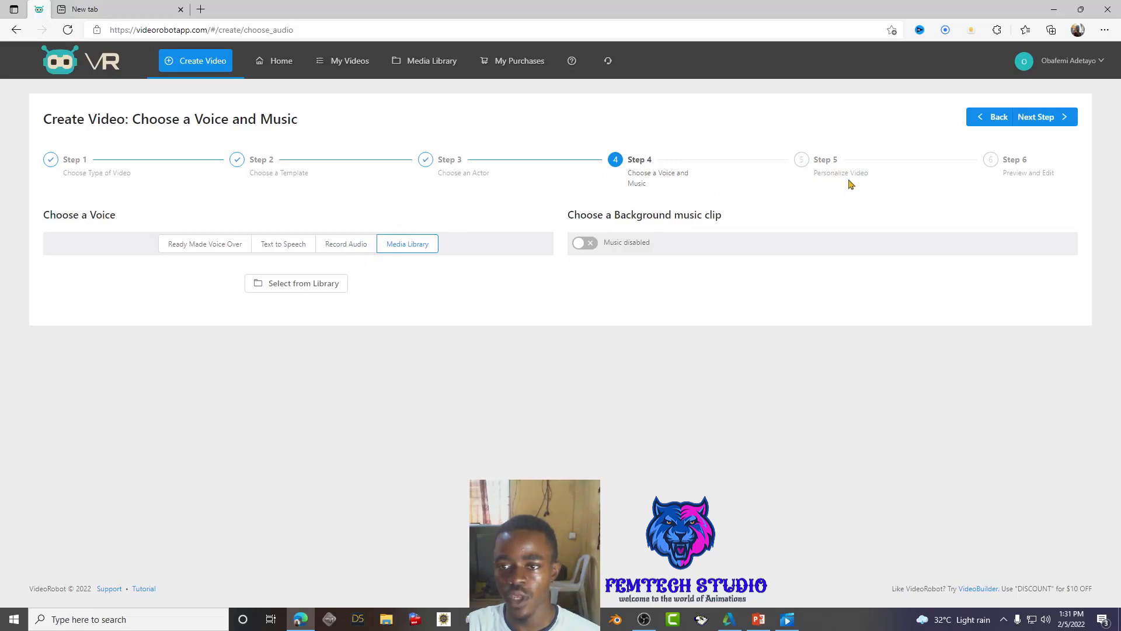
- Try Next Step, then open My Videos and edit 'Whats project management'
click(1038, 128)
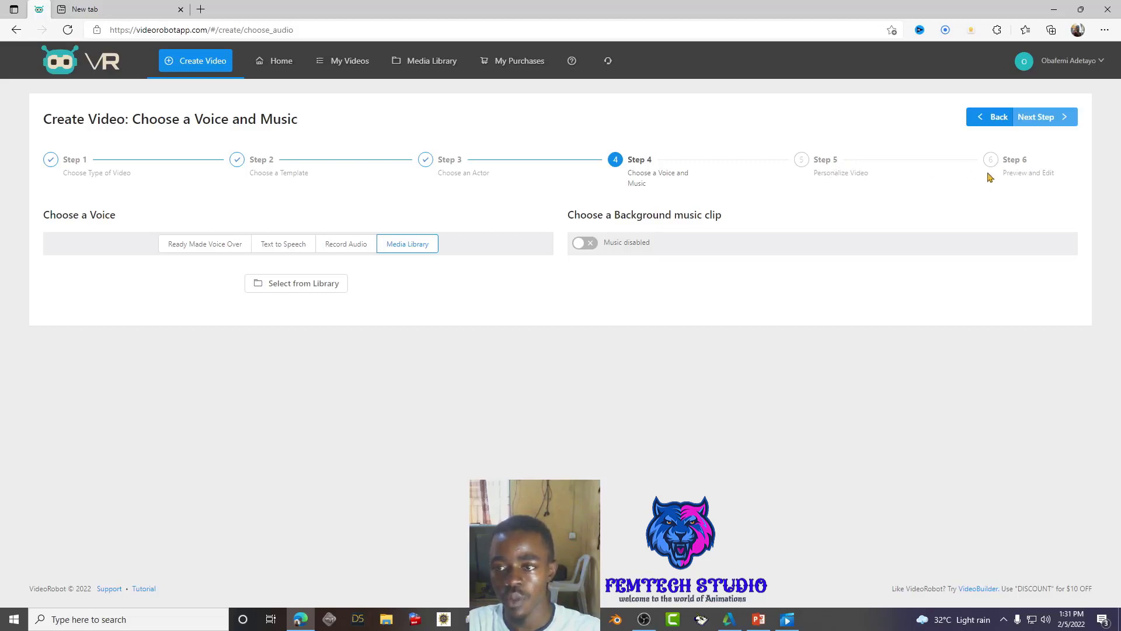
click(338, 62)
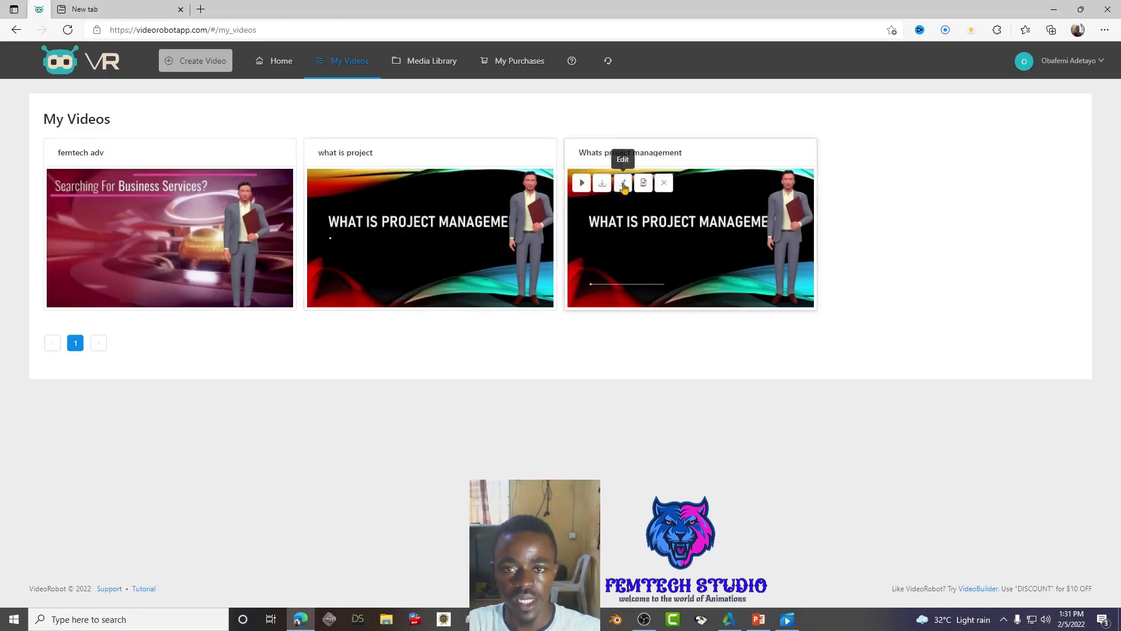
click(623, 185)
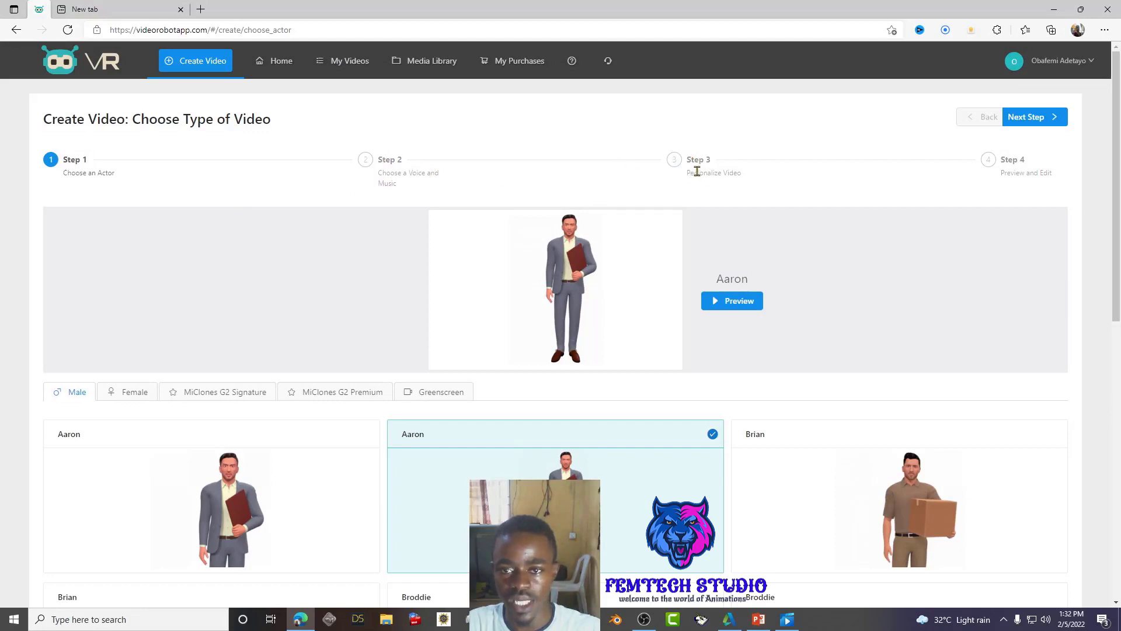
- Keep Aaron as the actor and pick the Media Library voice option on the next step
drag(691, 174, 770, 164)
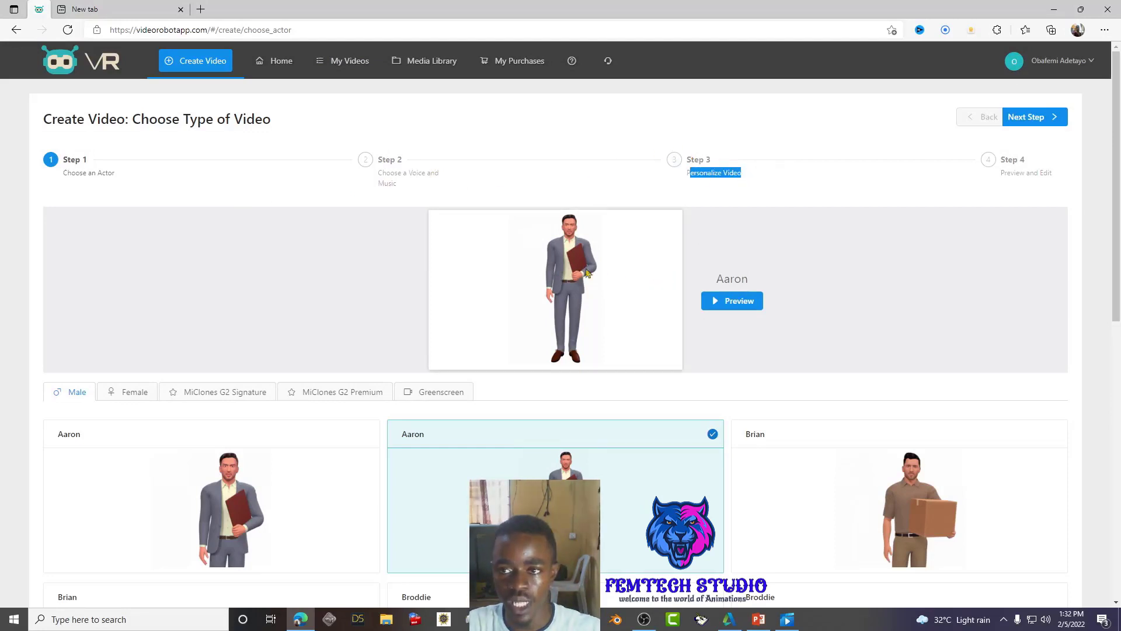
click(1031, 120)
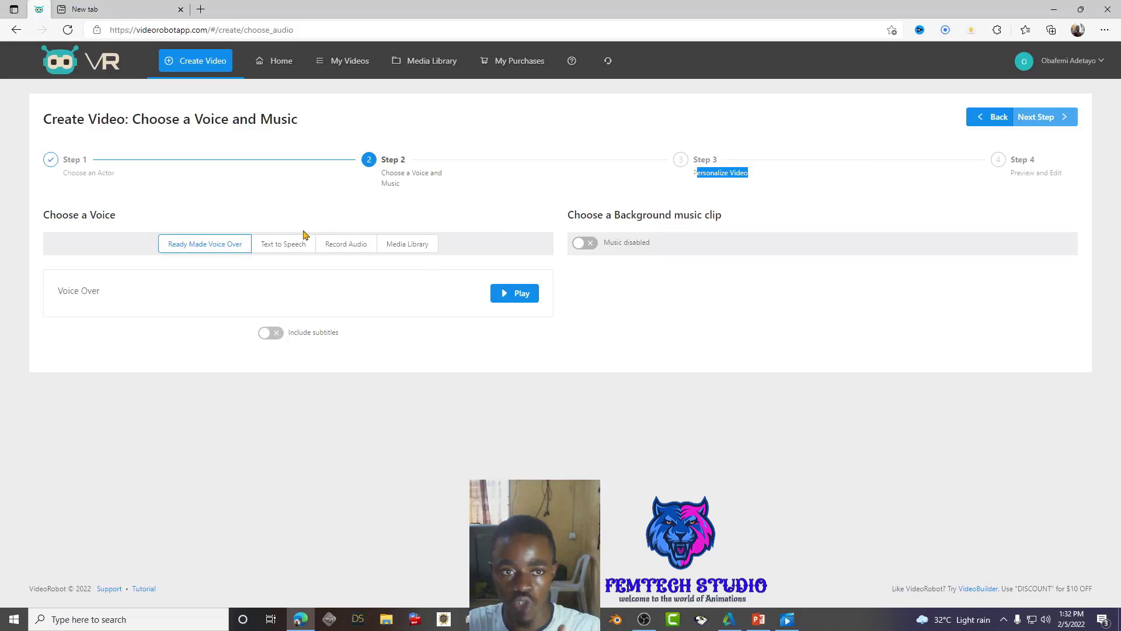
click(405, 245)
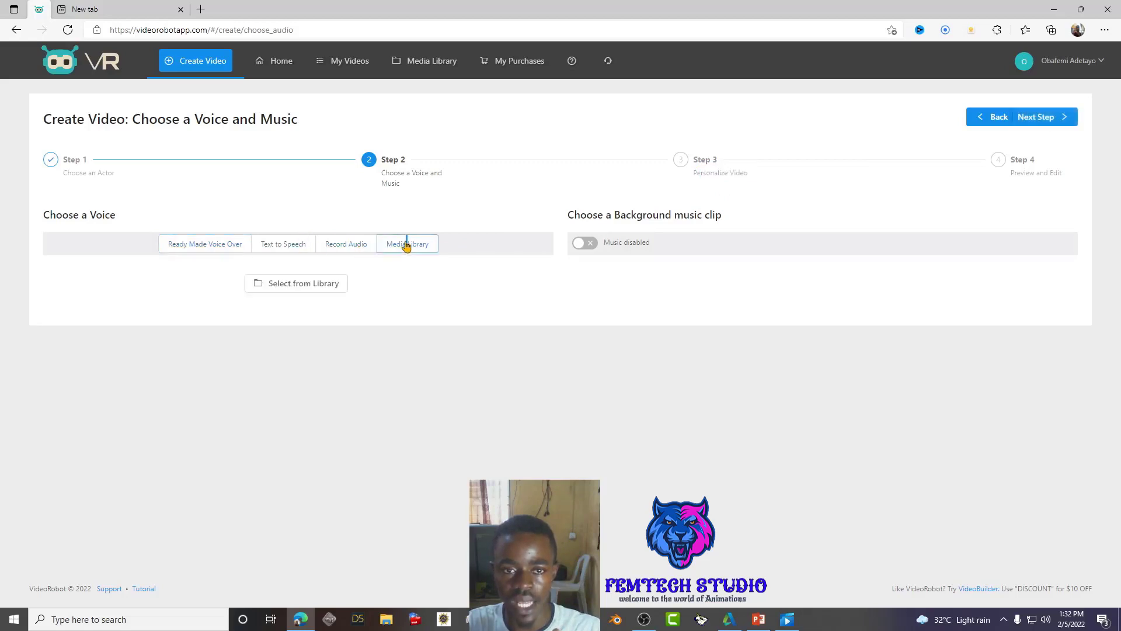
- Upload the what is project1668dd63.autosave file as new Audio media
click(299, 285)
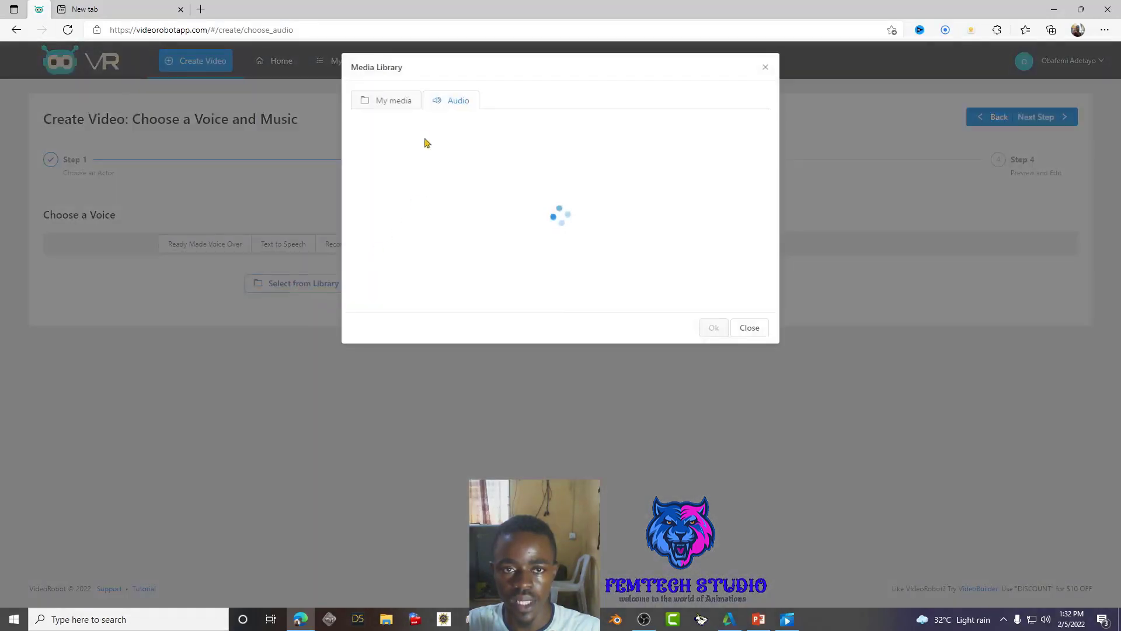
double_click(392, 101)
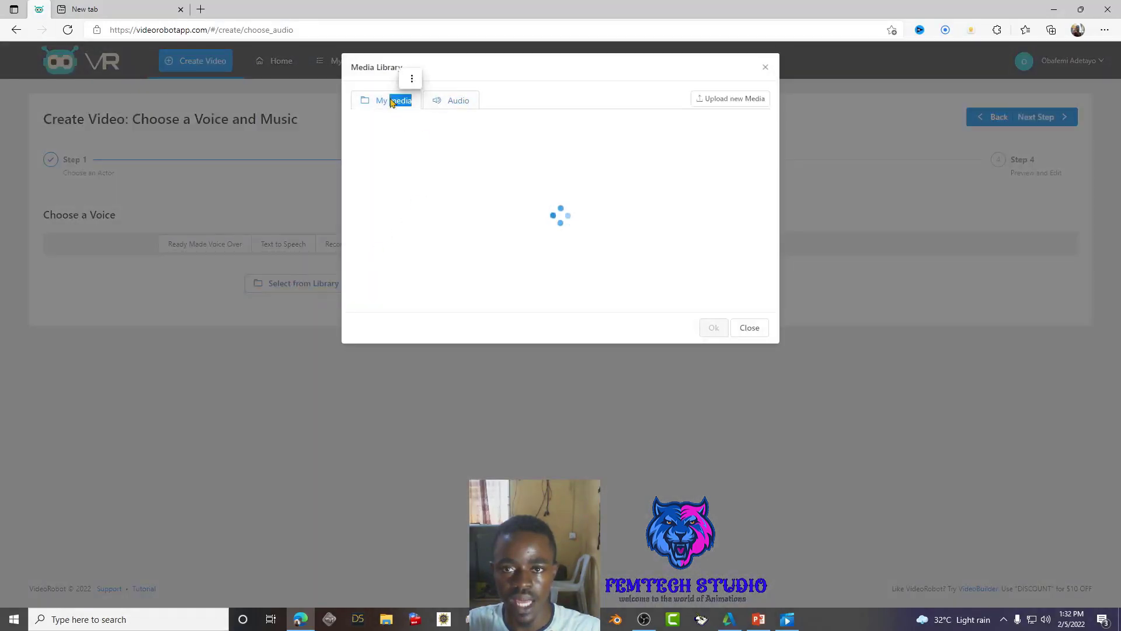
click(724, 100)
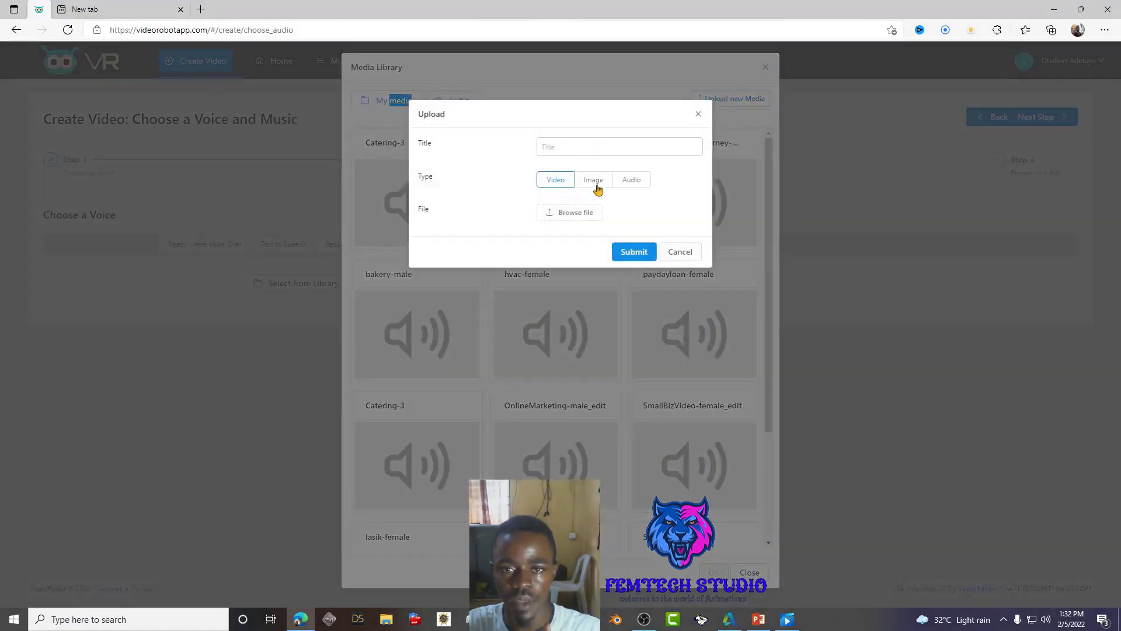
double_click(631, 181)
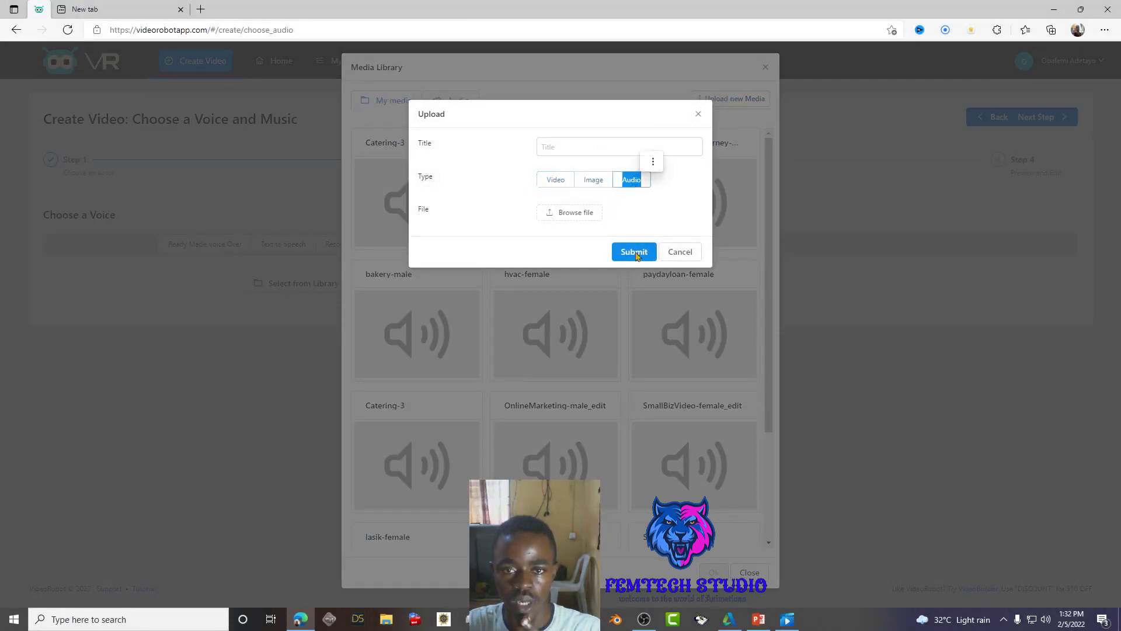
click(584, 215)
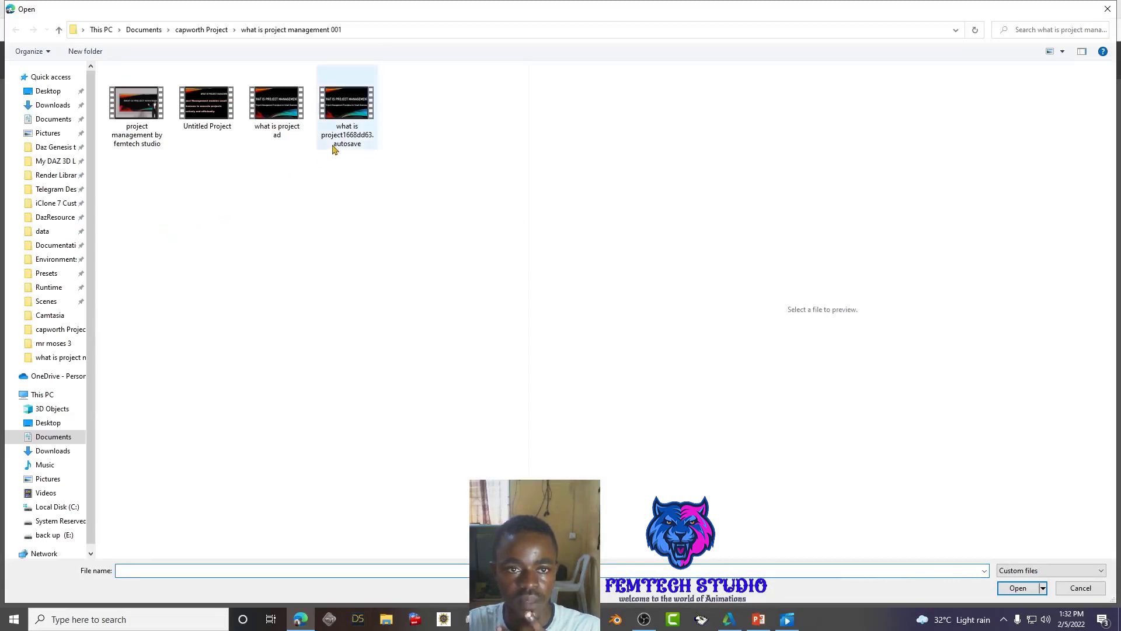
click(352, 117)
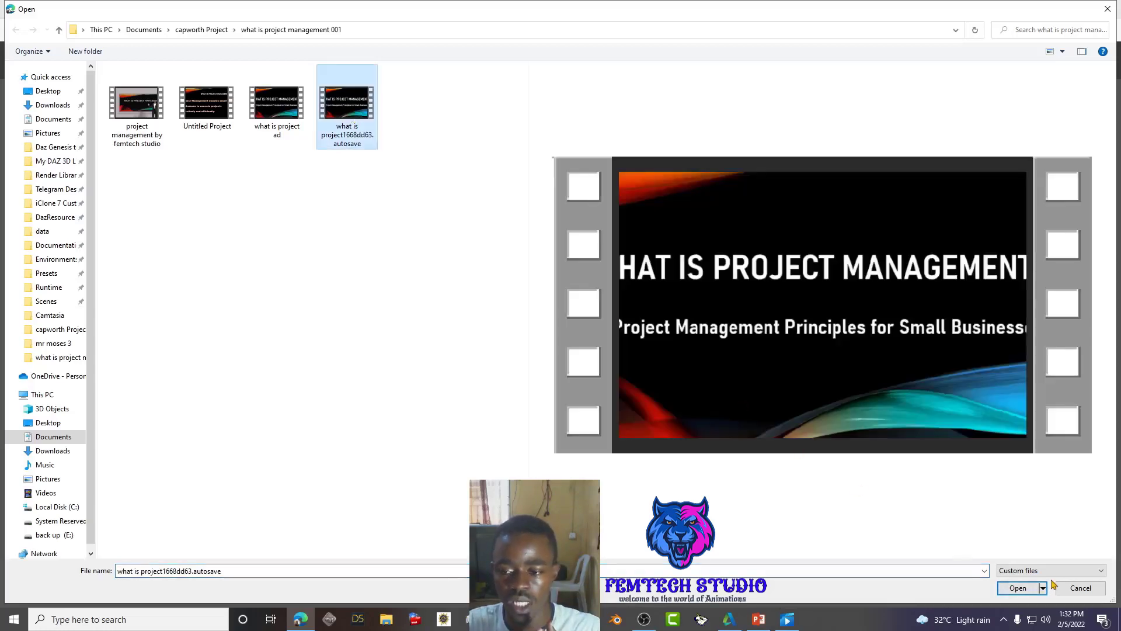
click(1019, 588)
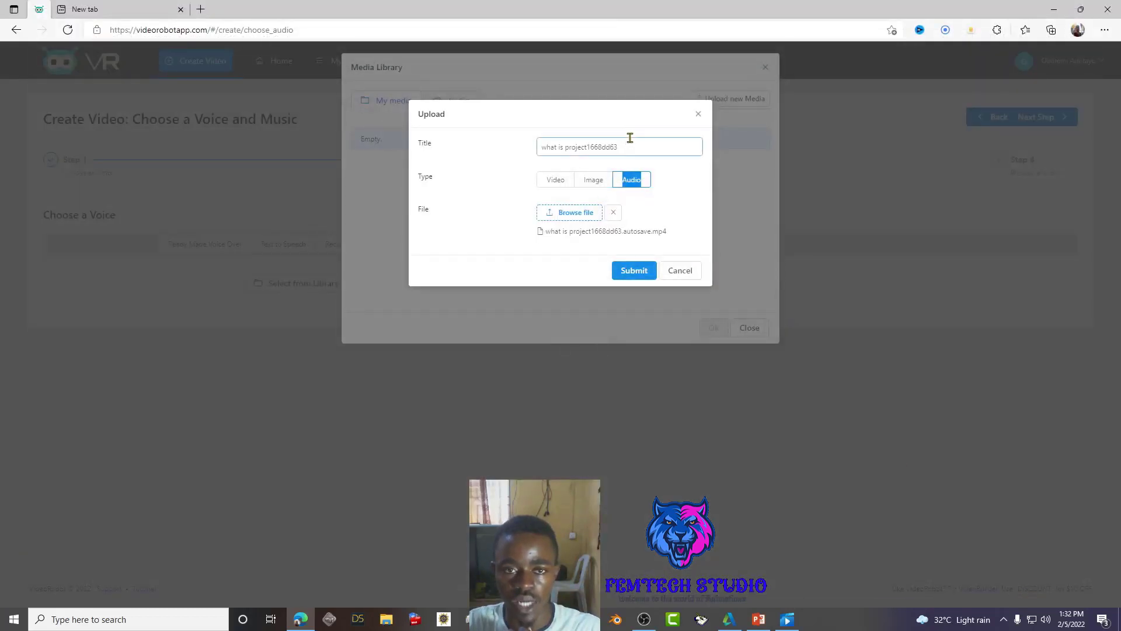
- Title the upload 'project Audio', submit it, and set it as the video's voice
click(647, 148)
key(BackSpace)
key(BackSpace)
key(BackSpace)
key(BackSpace)
key(BackSpace)
key(BackSpace)
key(BackSpace)
key(BackSpace)
key(BackSpace)
key(BackSpace)
key(BackSpace)
key(BackSpace)
key(BackSpace)
key(BackSpace)
key(BackSpace)
key(BackSpace)
key(BackSpace)
key(BackSpace)
key(BackSpace)
key(BackSpace)
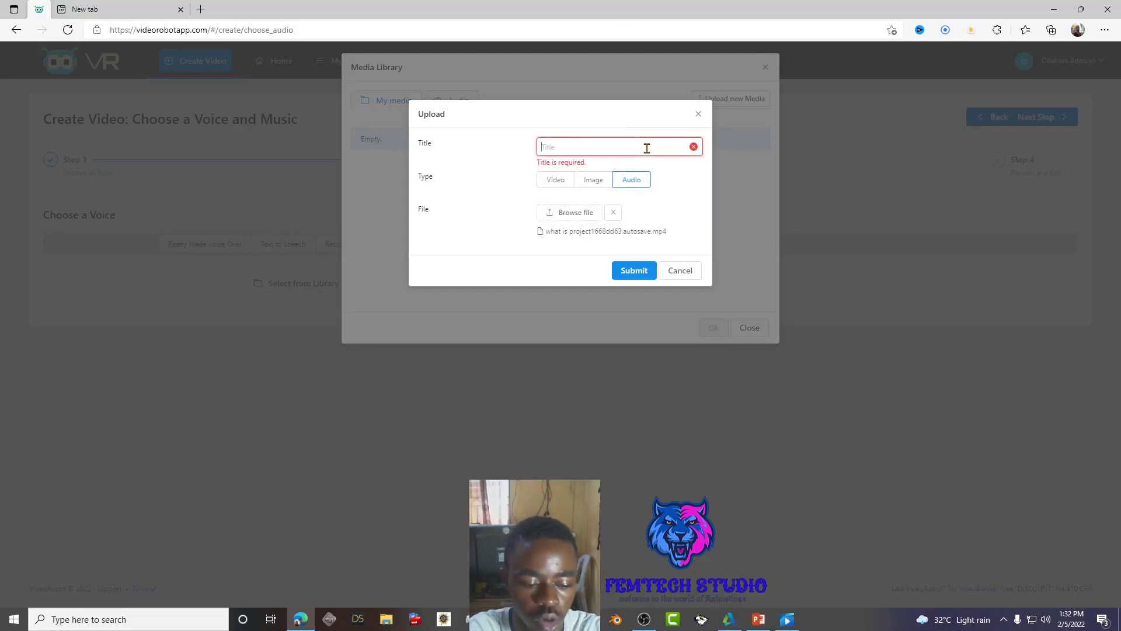
text(project Audio)
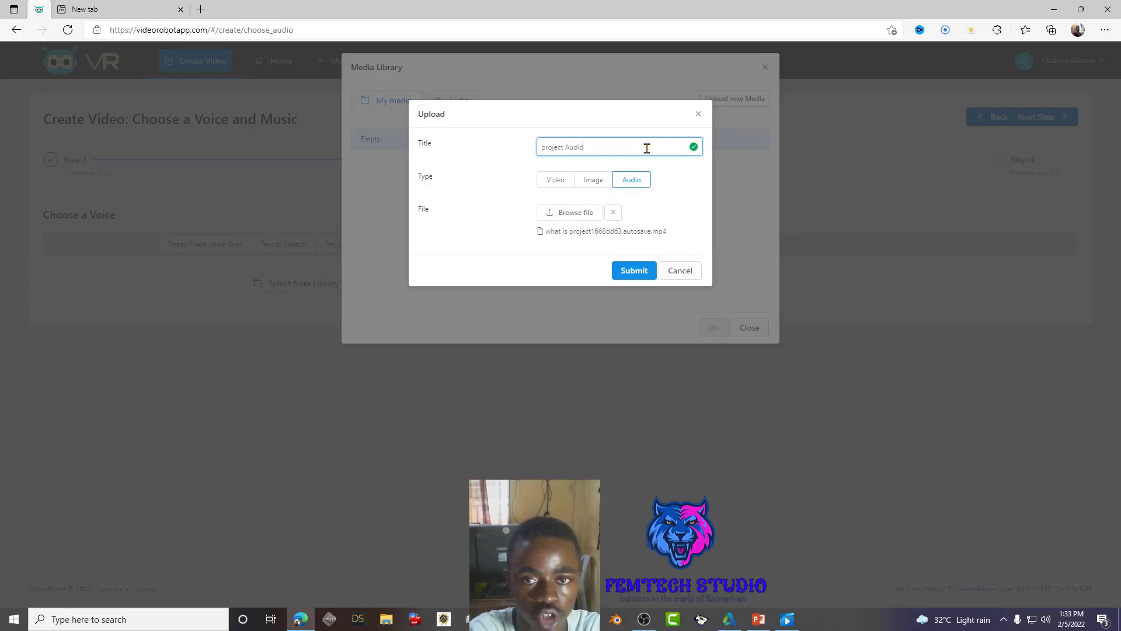
click(622, 275)
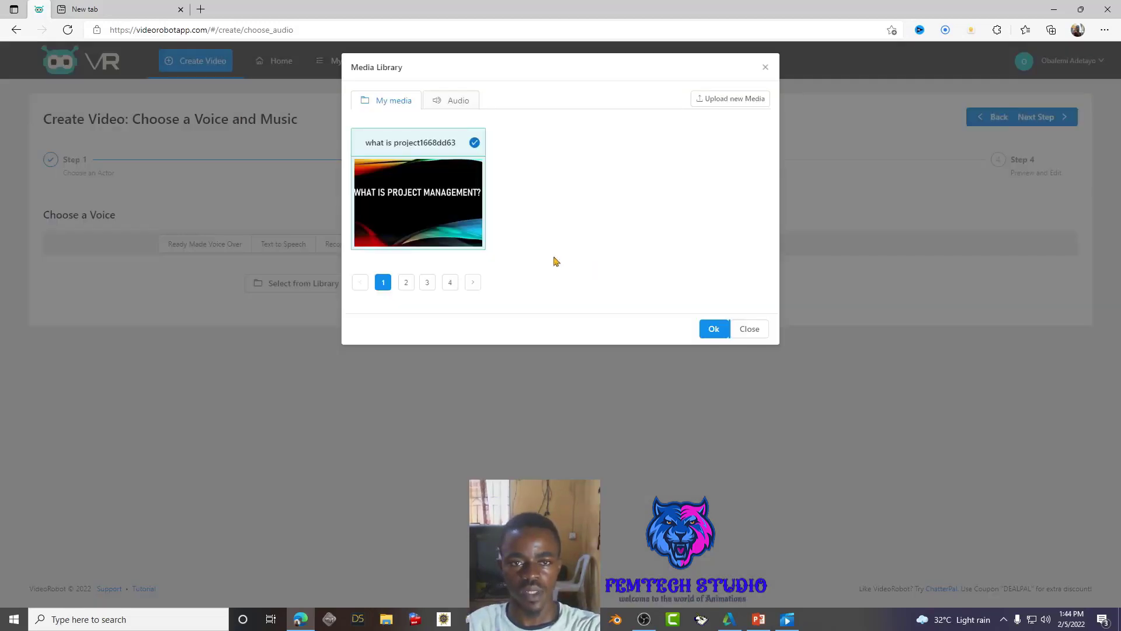
click(713, 329)
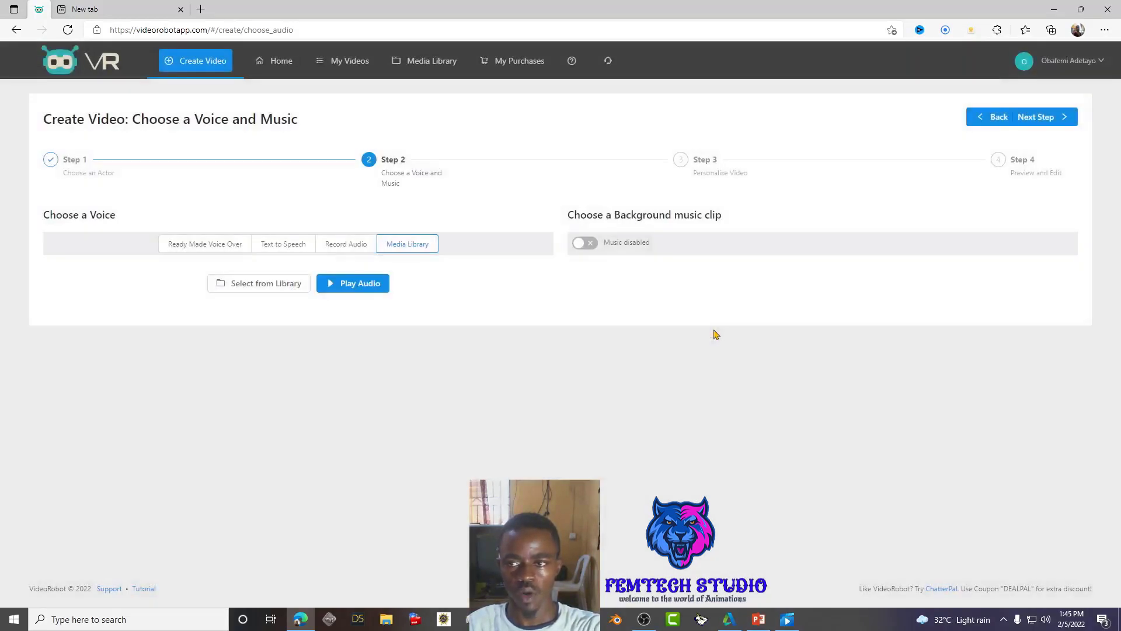
click(1050, 125)
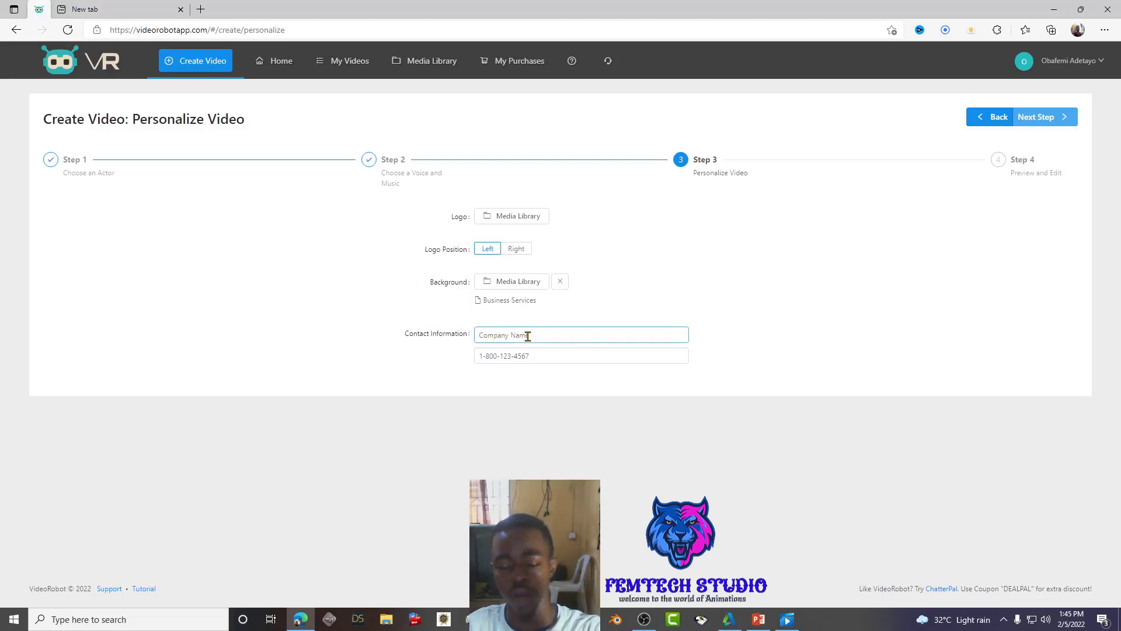
drag(528, 336, 474, 337)
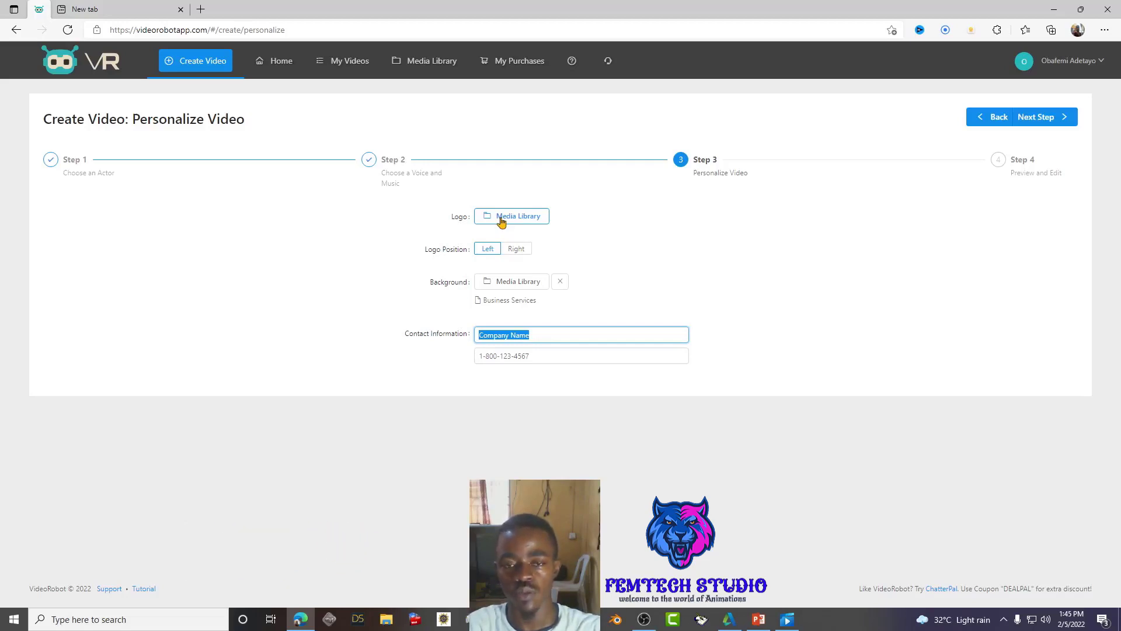
double_click(567, 218)
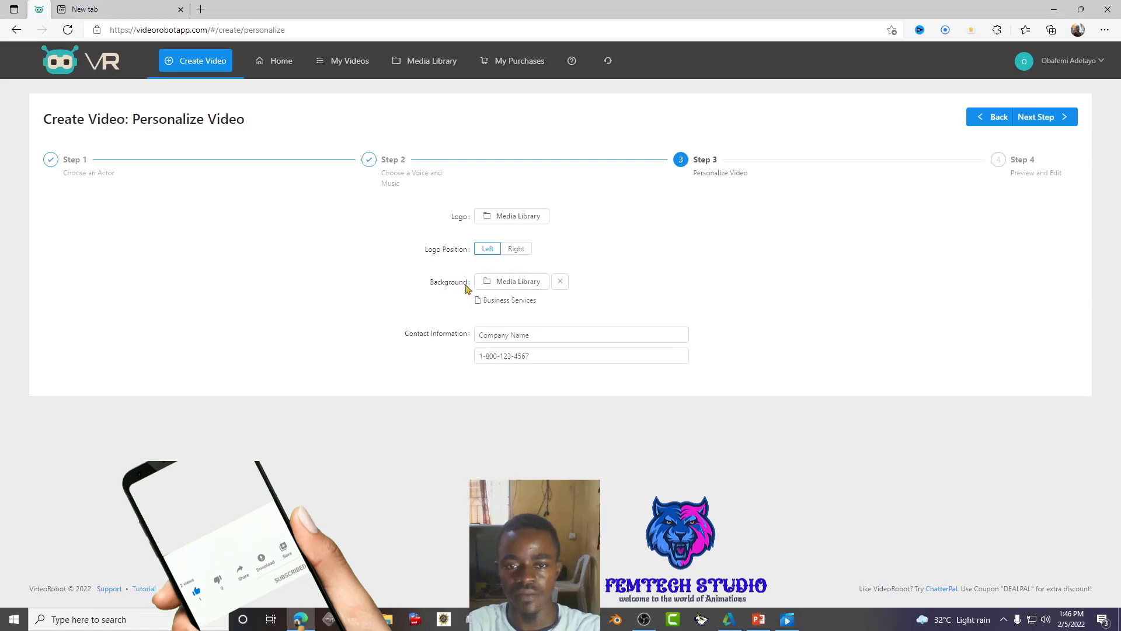
click(787, 619)
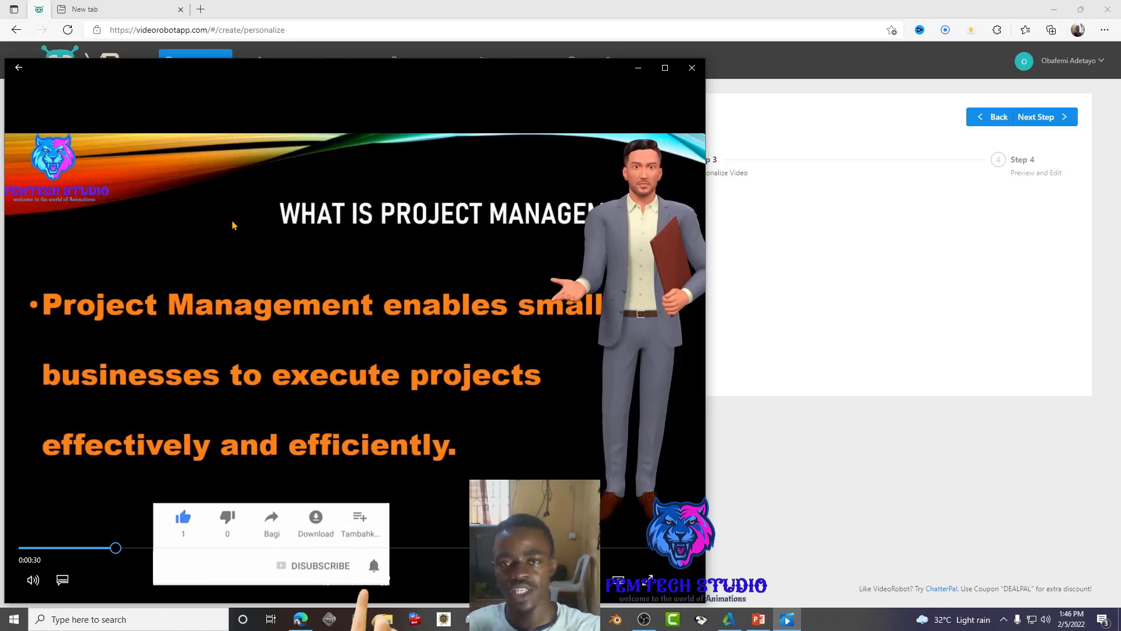
click(639, 67)
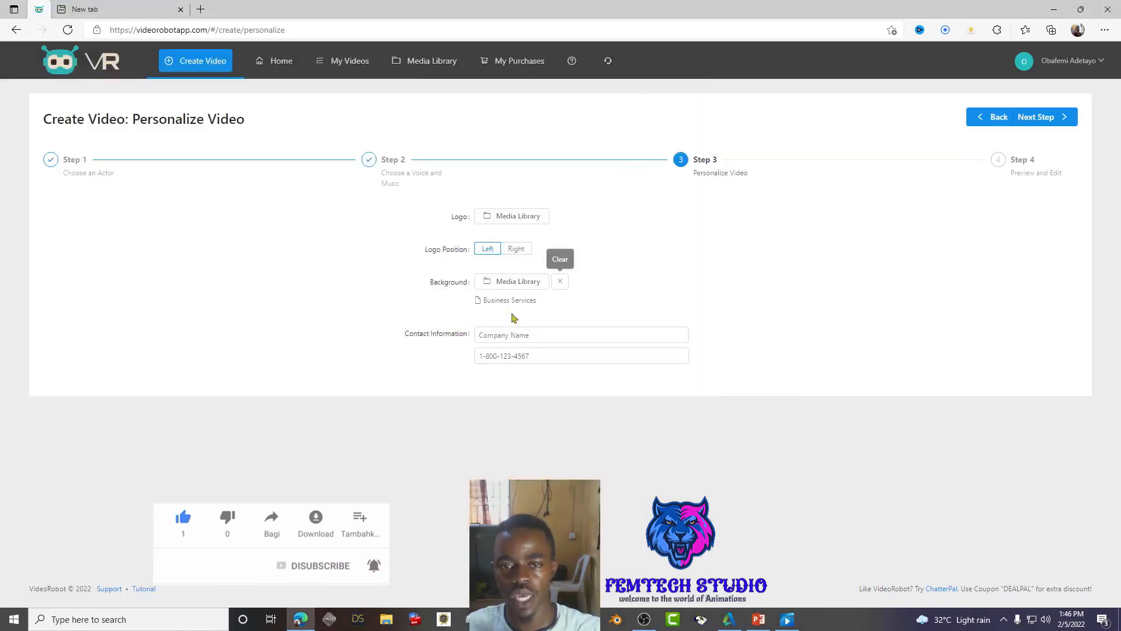
- Replace the Business Services background with the 'what is project1668dd63' image from My media
click(514, 284)
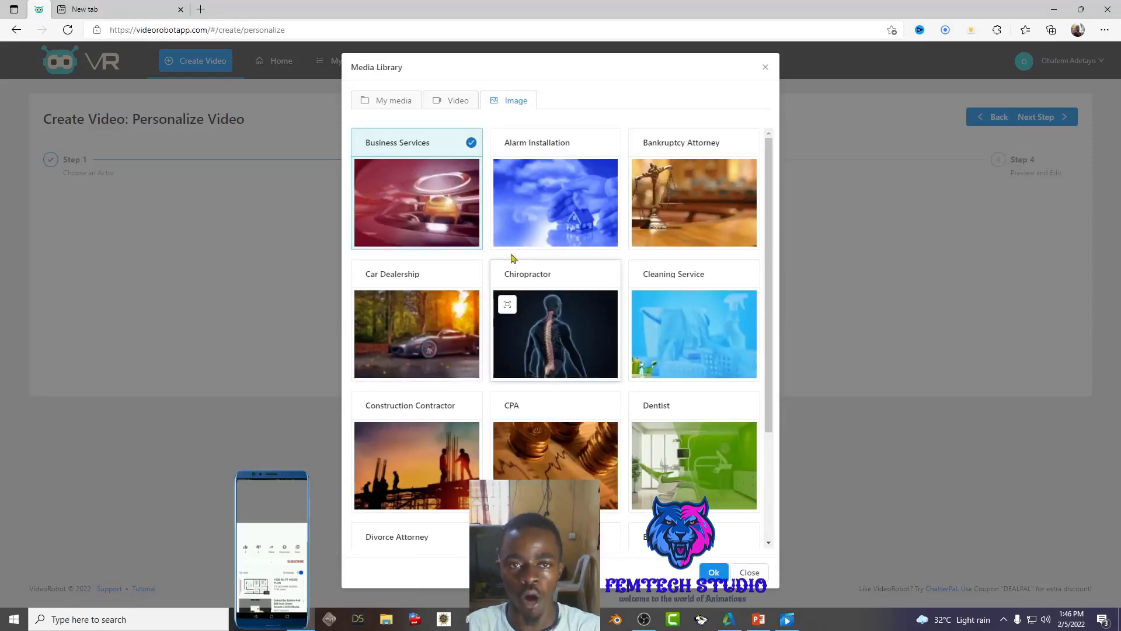
click(445, 103)
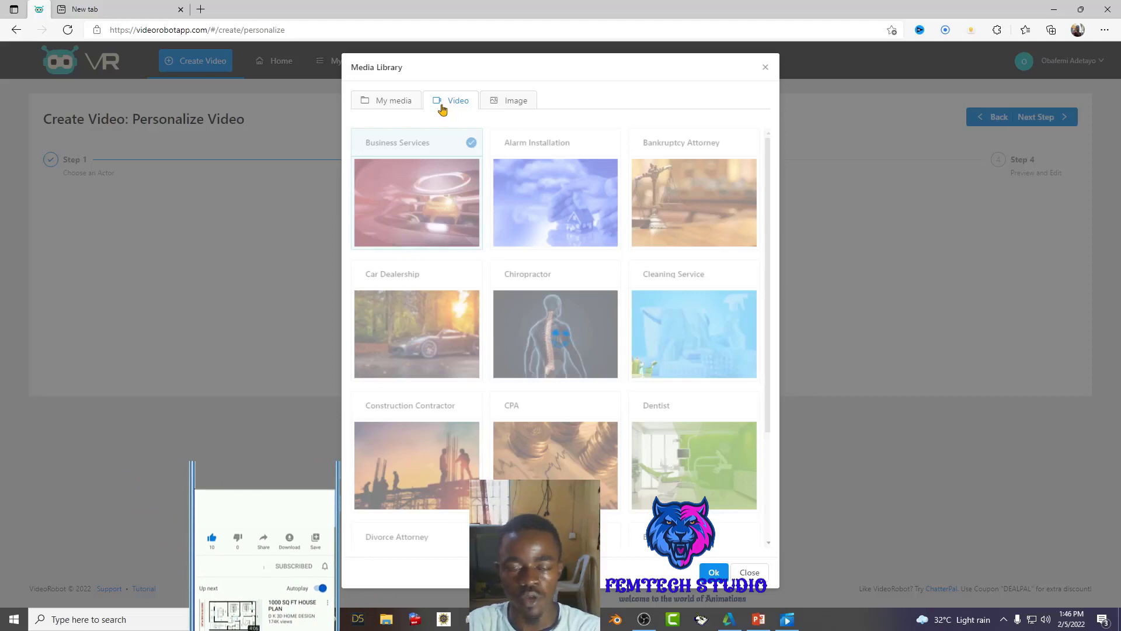
click(395, 112)
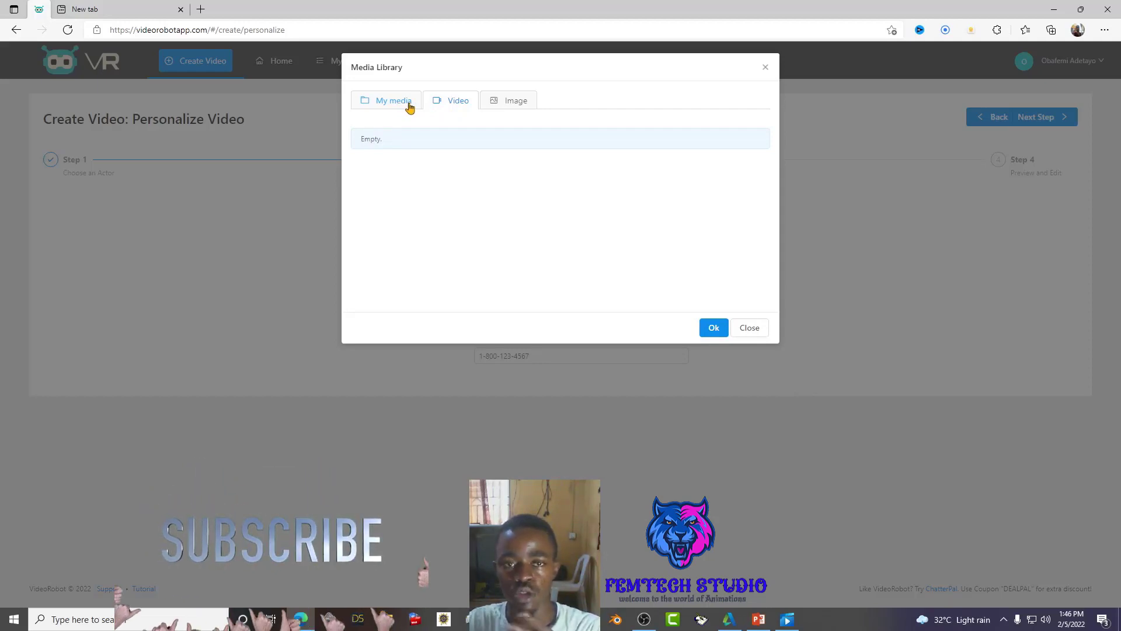
click(409, 103)
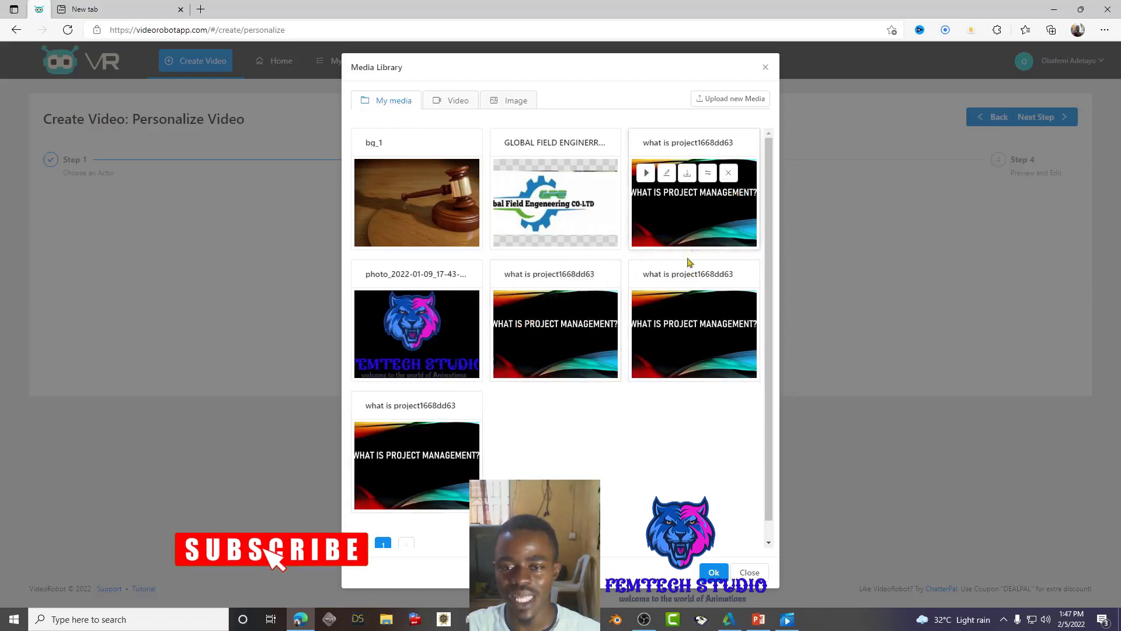
click(667, 233)
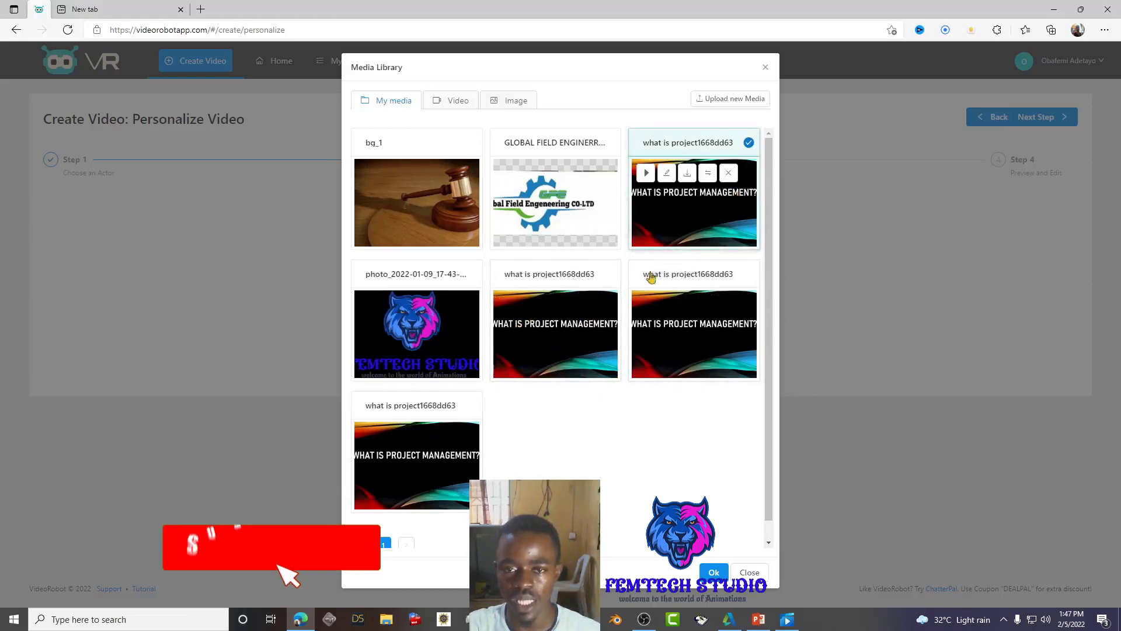
click(715, 573)
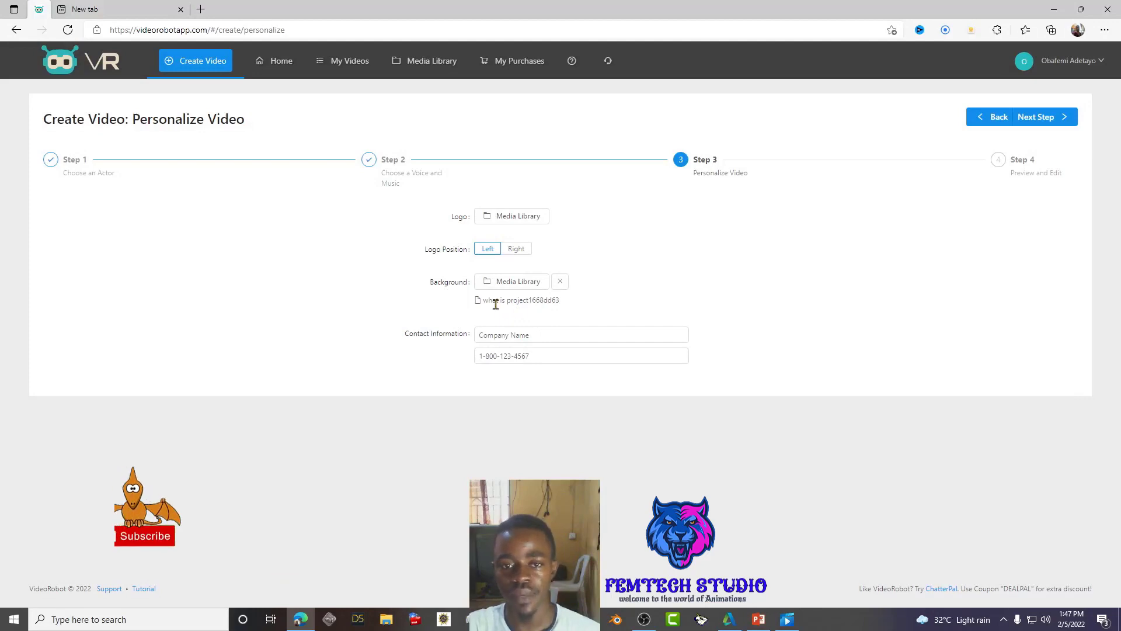
- Advance to Step 4 Preview and Edit and open the Media Library from Elements
click(1054, 119)
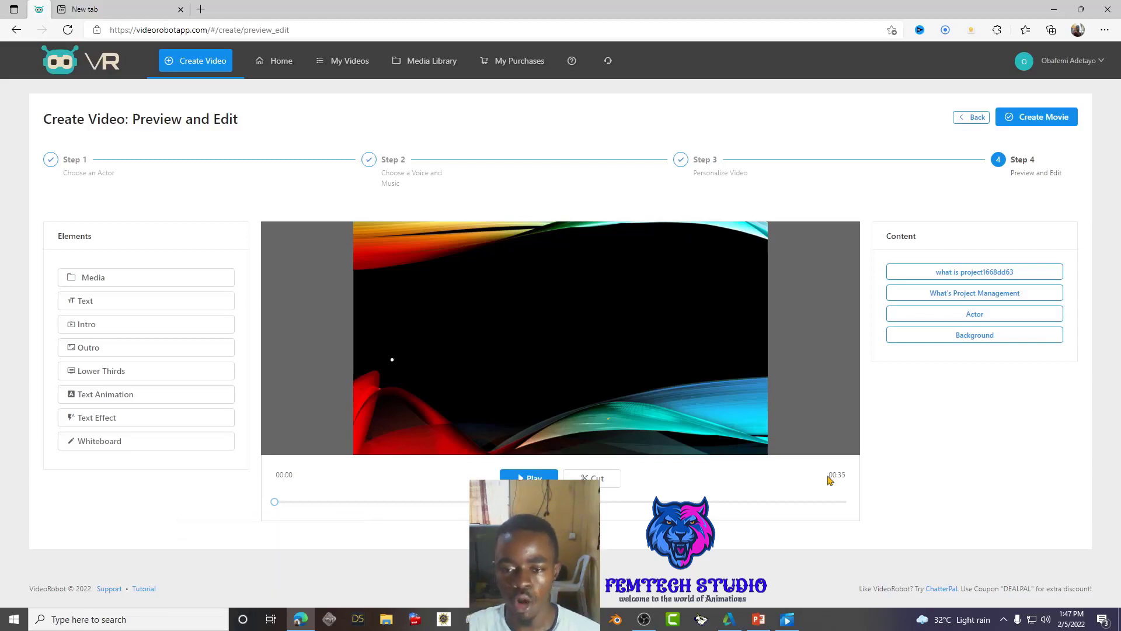
drag(829, 477, 854, 483)
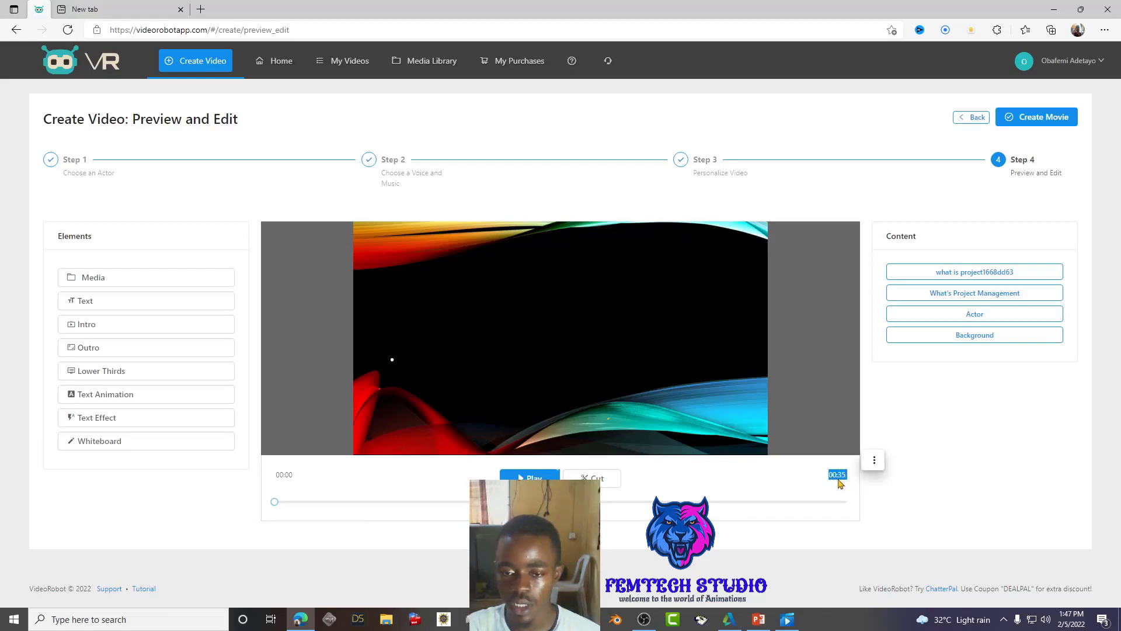
click(786, 485)
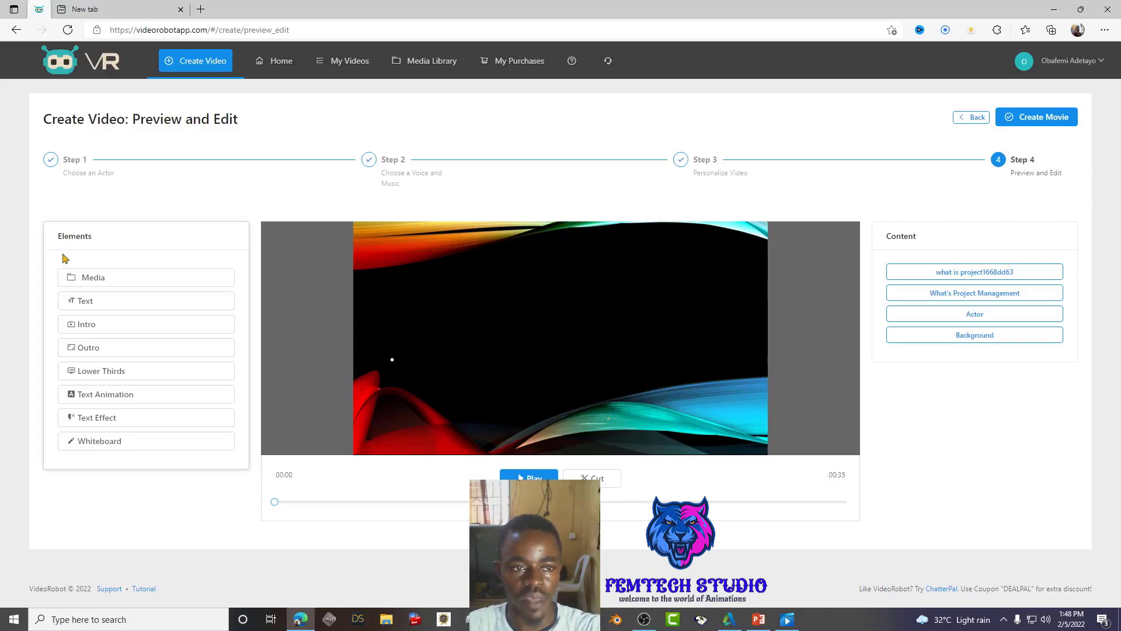
click(99, 281)
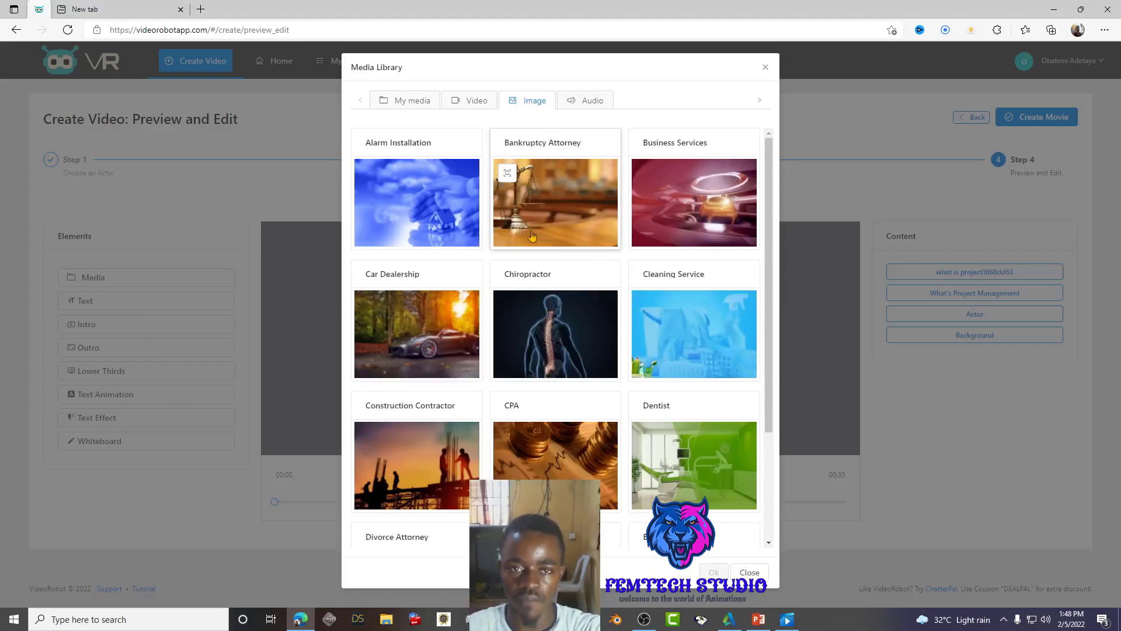
- Add the bg_1 gavel image from My media, then inspect the what is project1668dd63 and bg_1 items
click(422, 100)
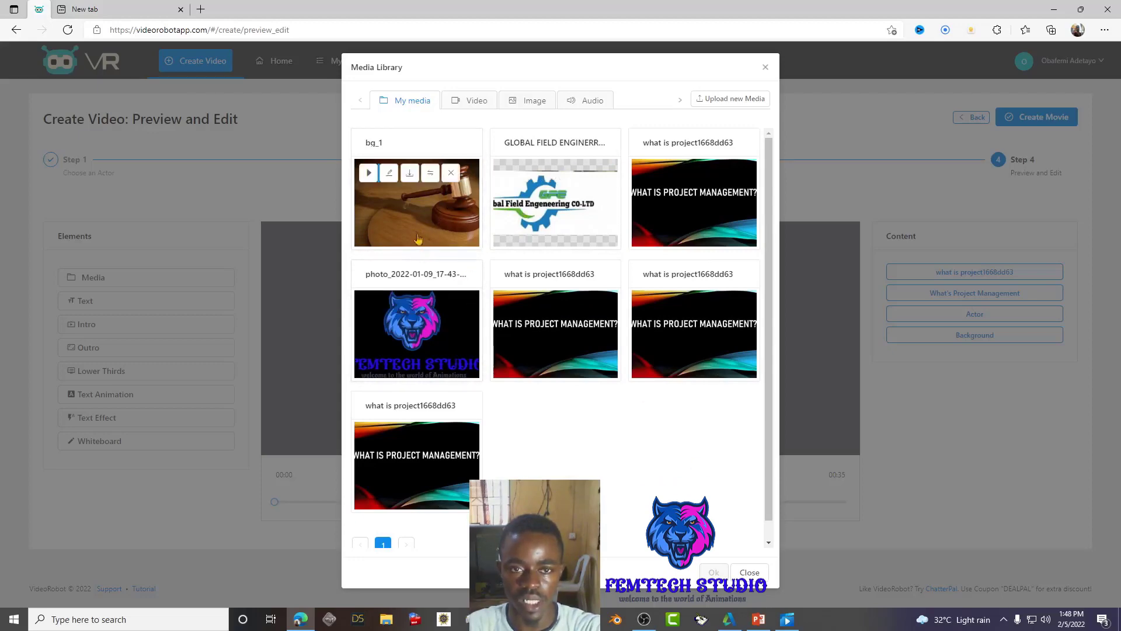
click(297, 322)
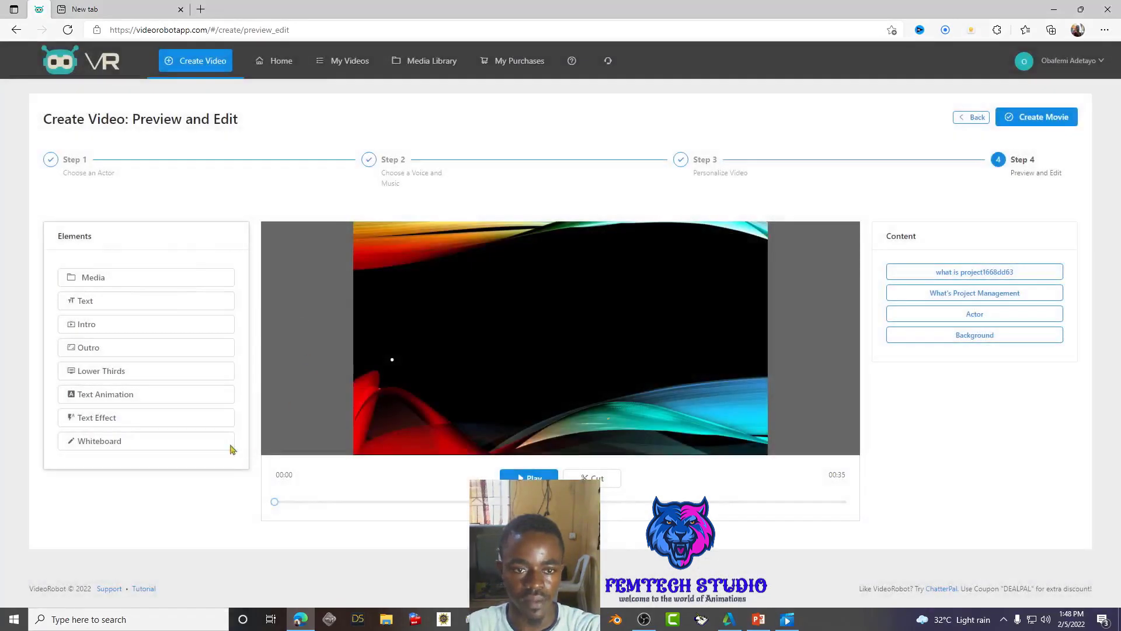
click(98, 283)
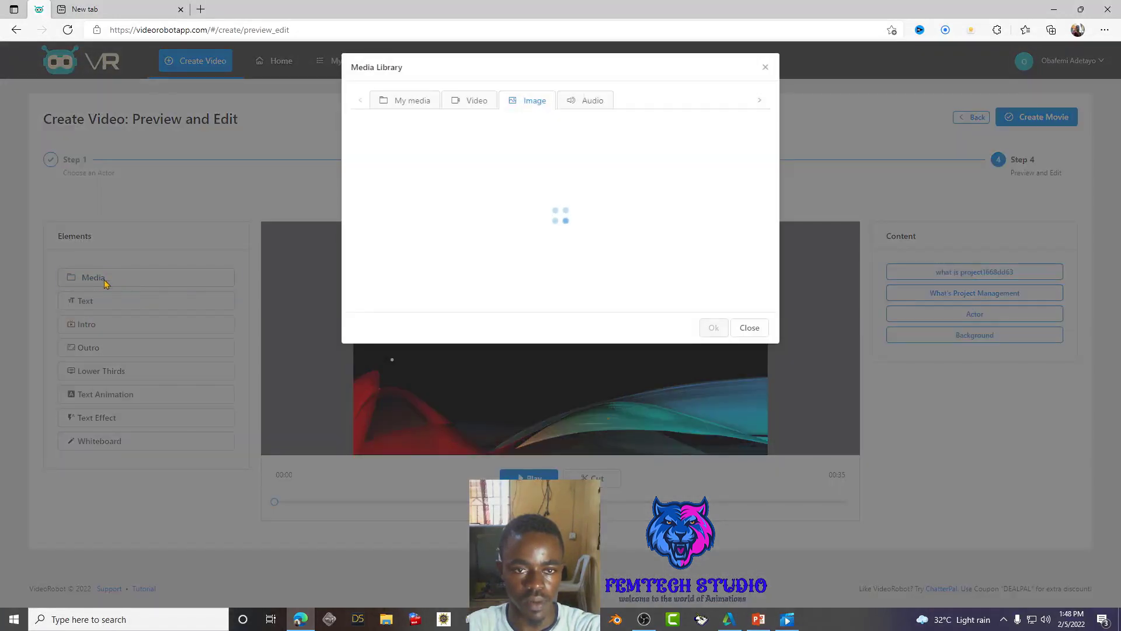
click(413, 102)
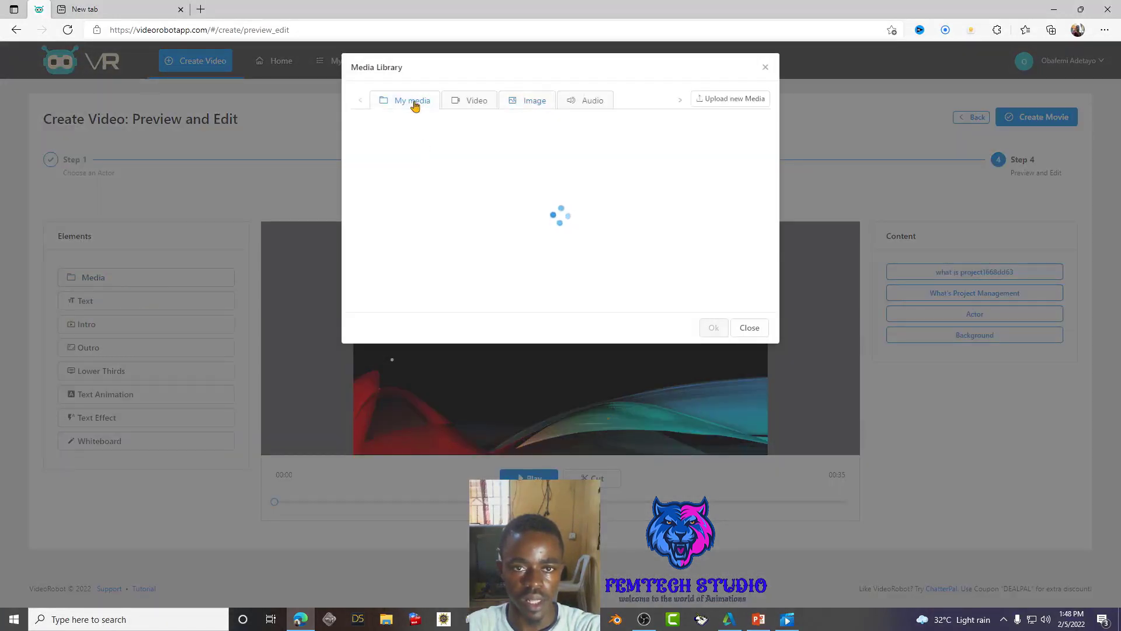
click(463, 240)
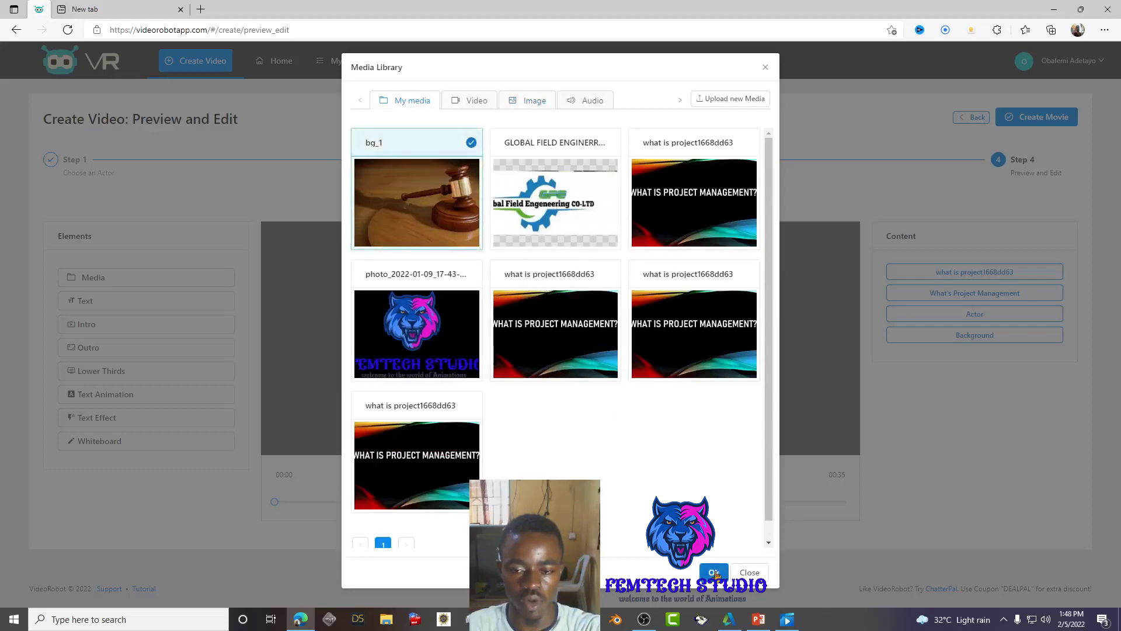
click(715, 573)
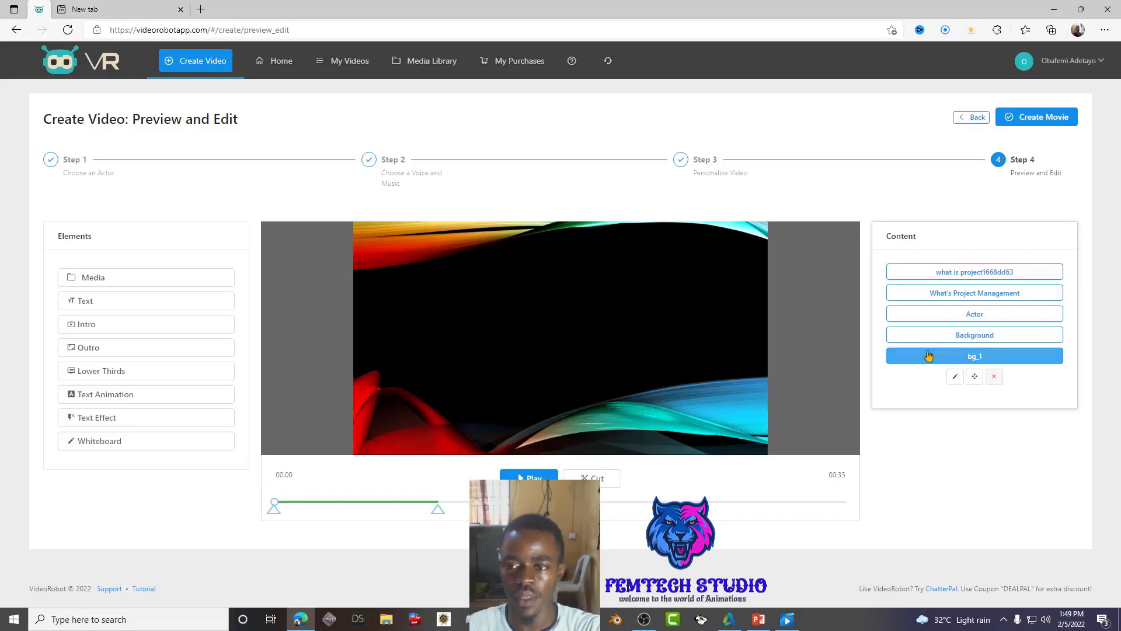
click(932, 274)
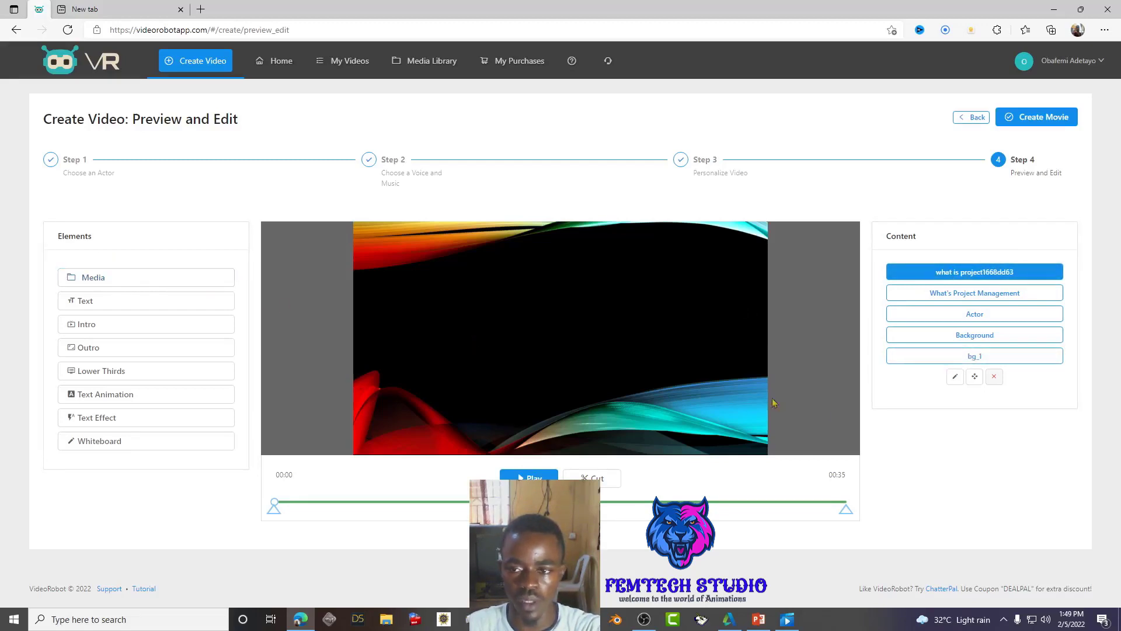
click(935, 361)
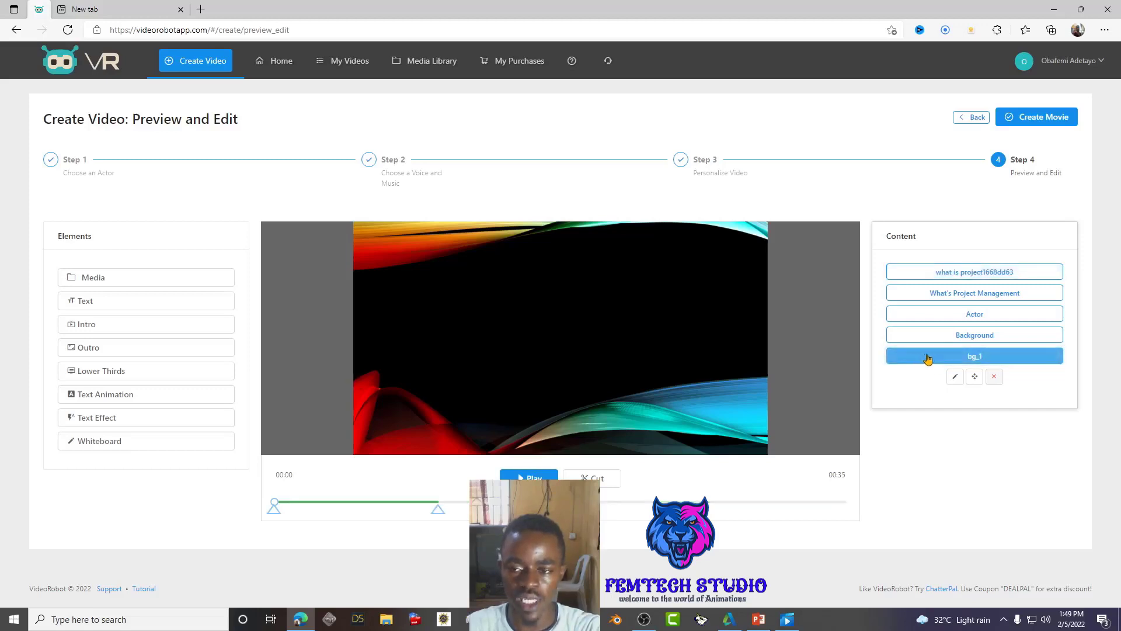
- Reconfirm bg_1's image through its Edit pencil and play the opening seconds to check it
click(955, 377)
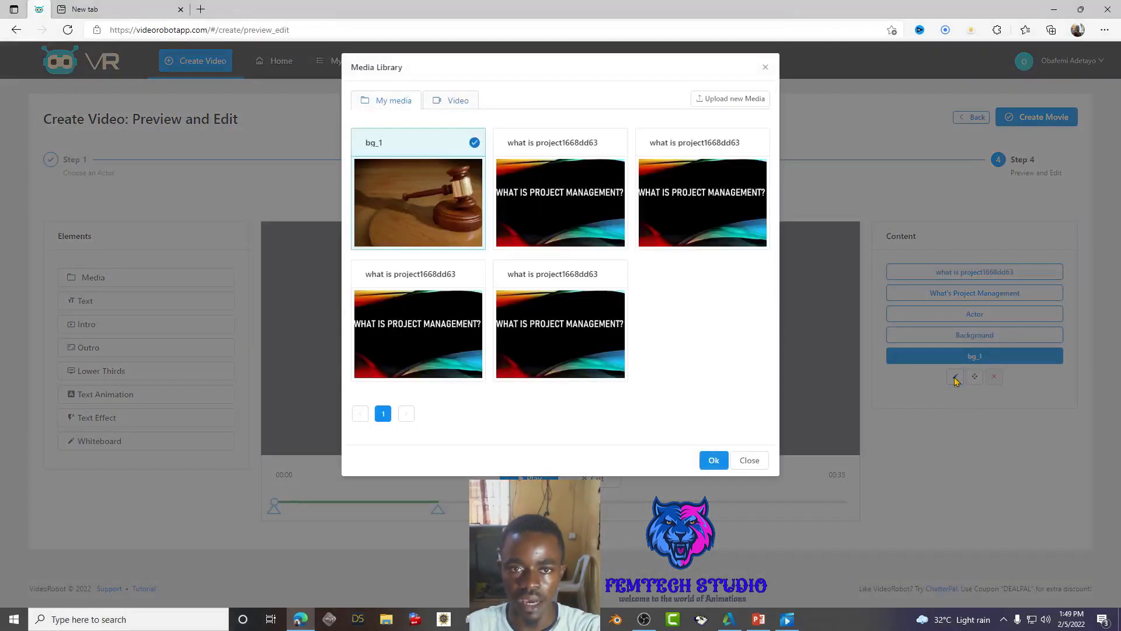
click(714, 460)
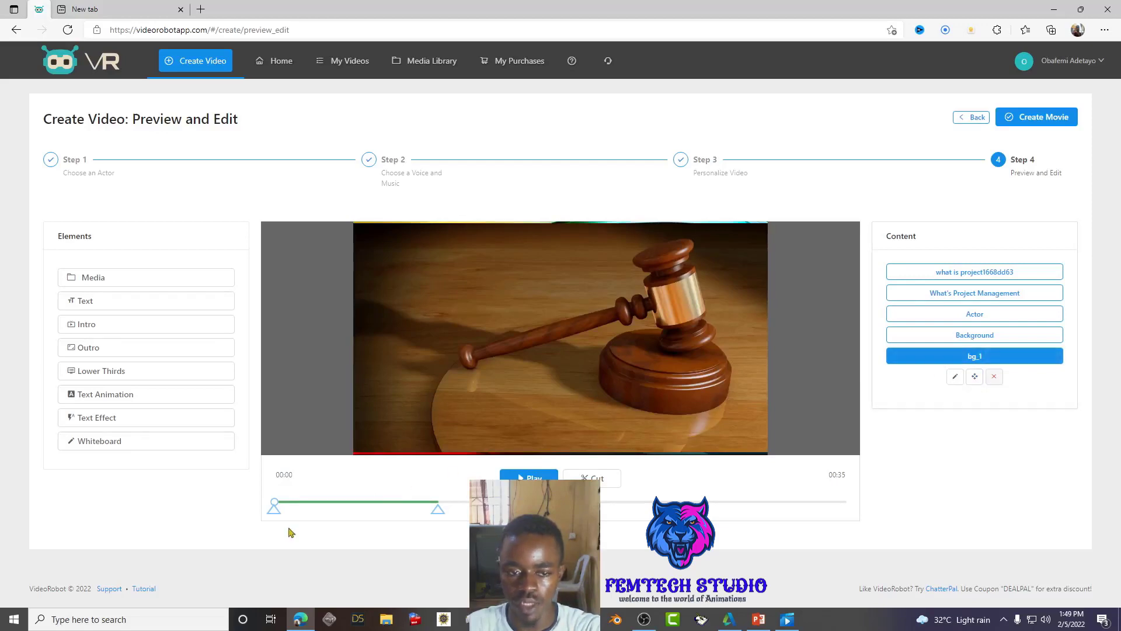
click(528, 476)
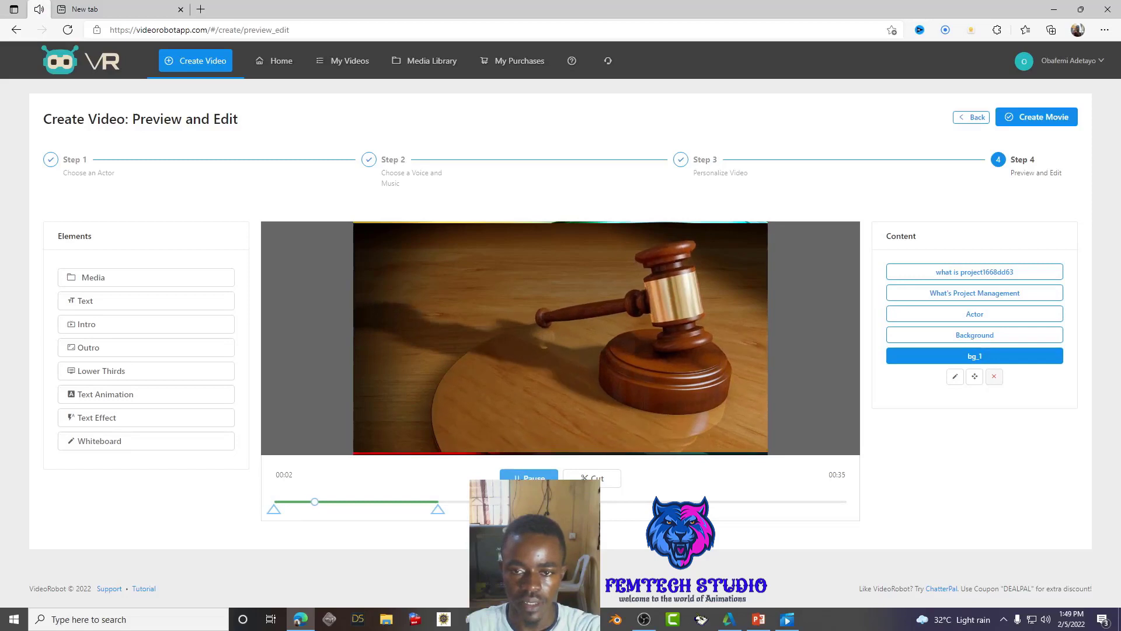
click(528, 476)
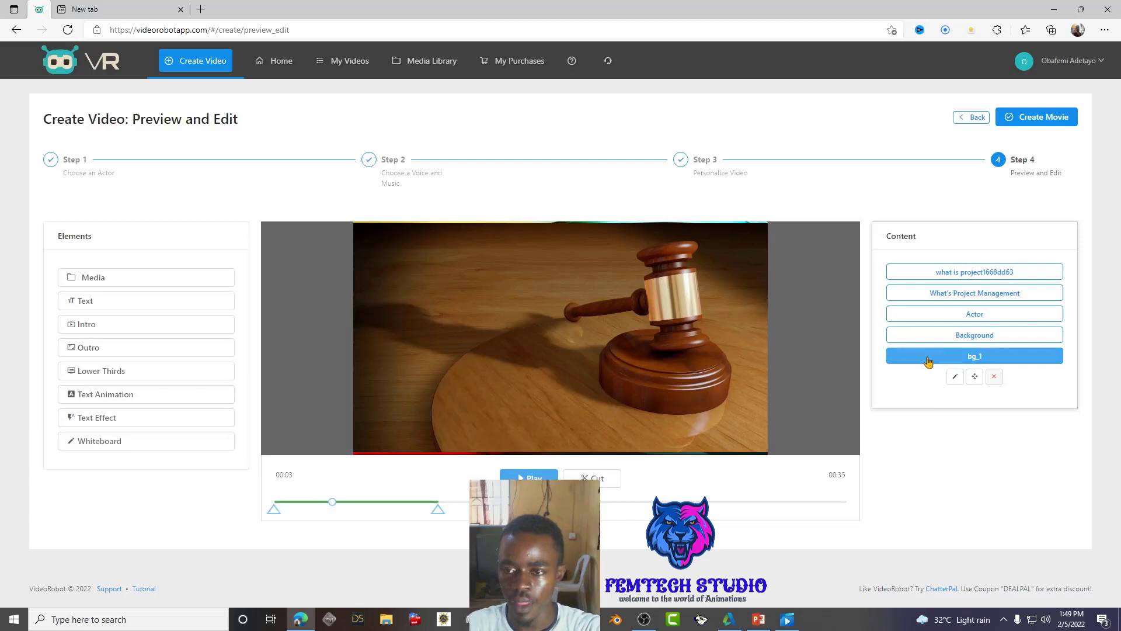
double_click(898, 424)
click(913, 337)
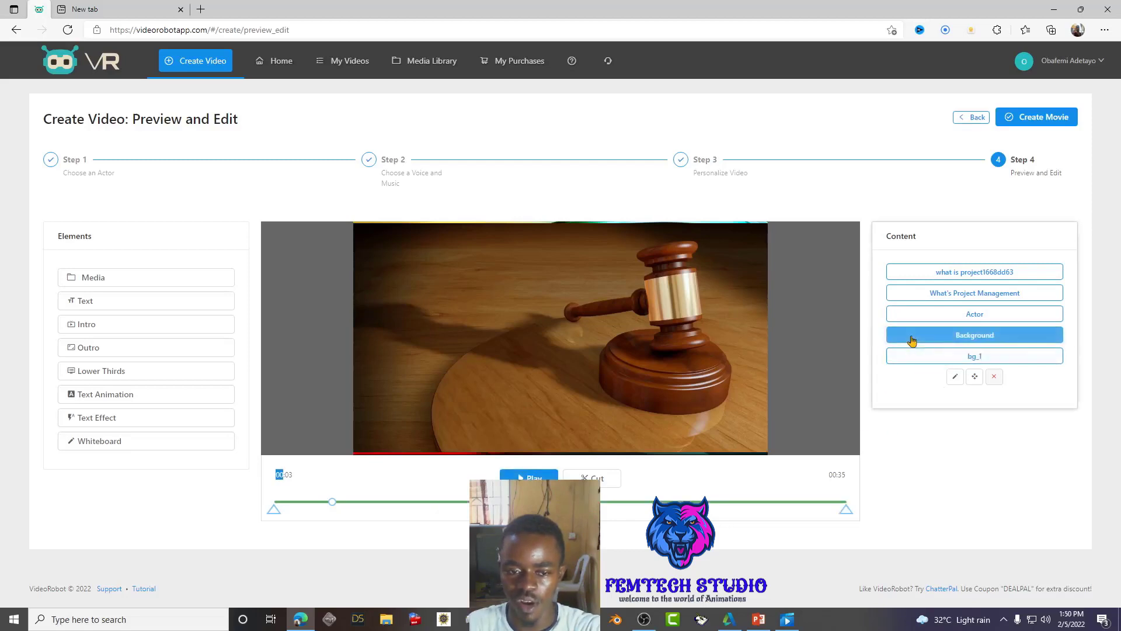
- Drag bg_1 to the top of the content list and play the preview
click(932, 356)
drag(933, 356, 935, 261)
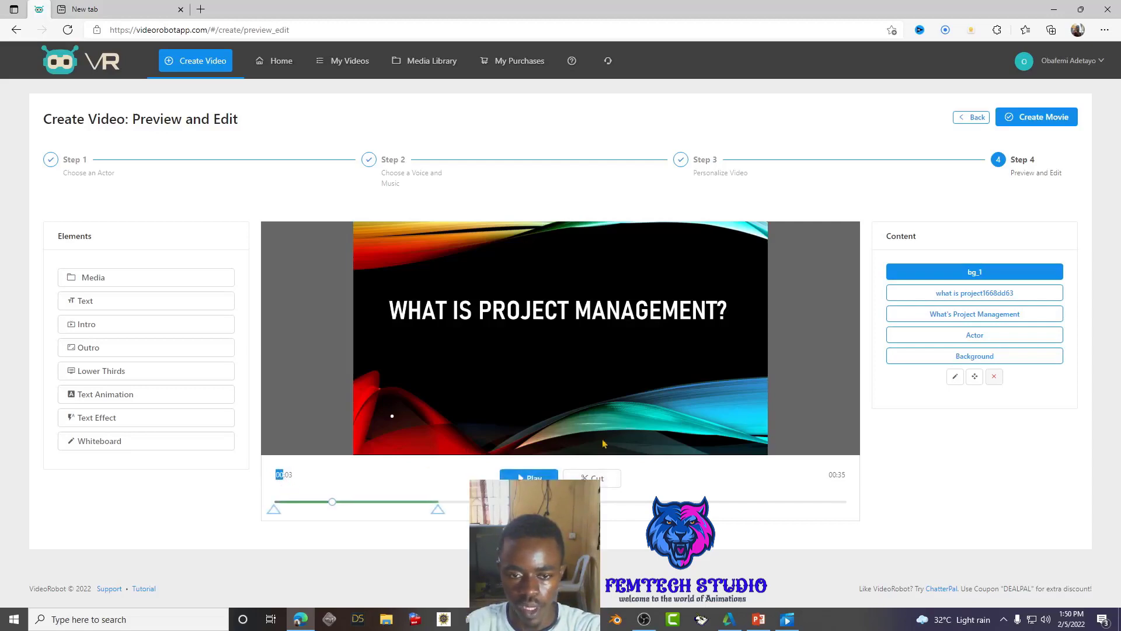
click(529, 476)
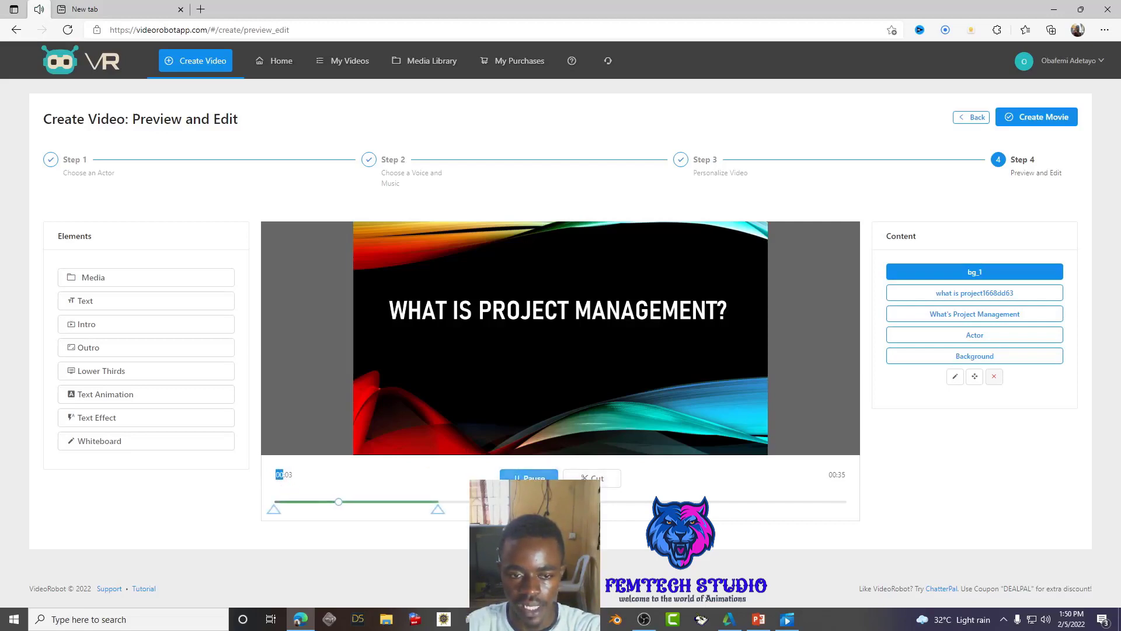
click(528, 479)
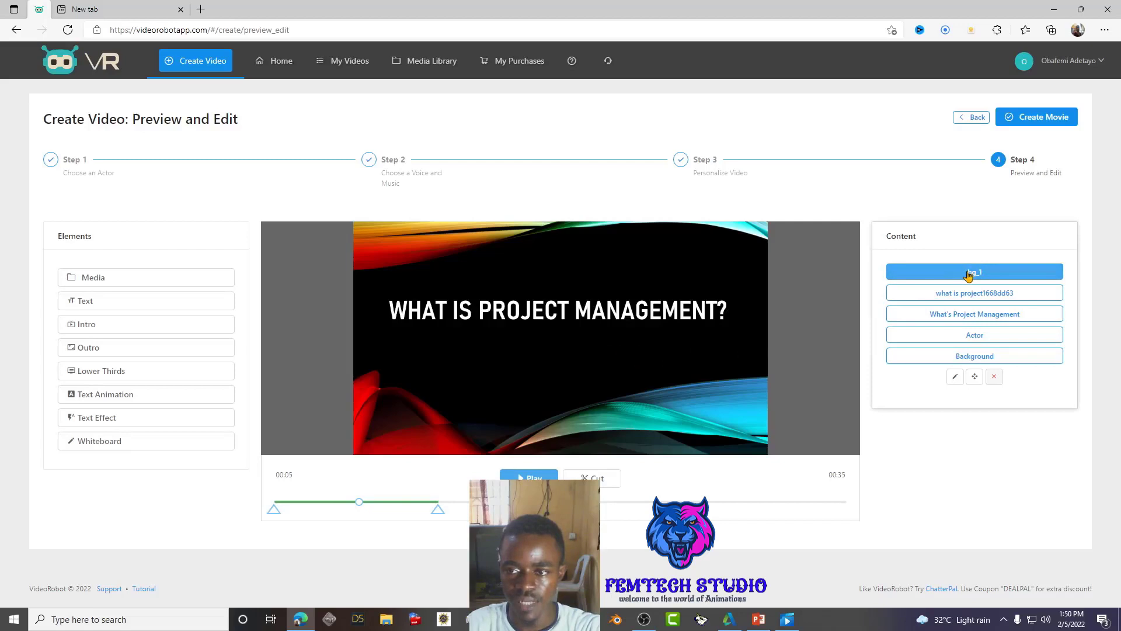
- Move the Actor layer below the Background layer in the content list
click(962, 295)
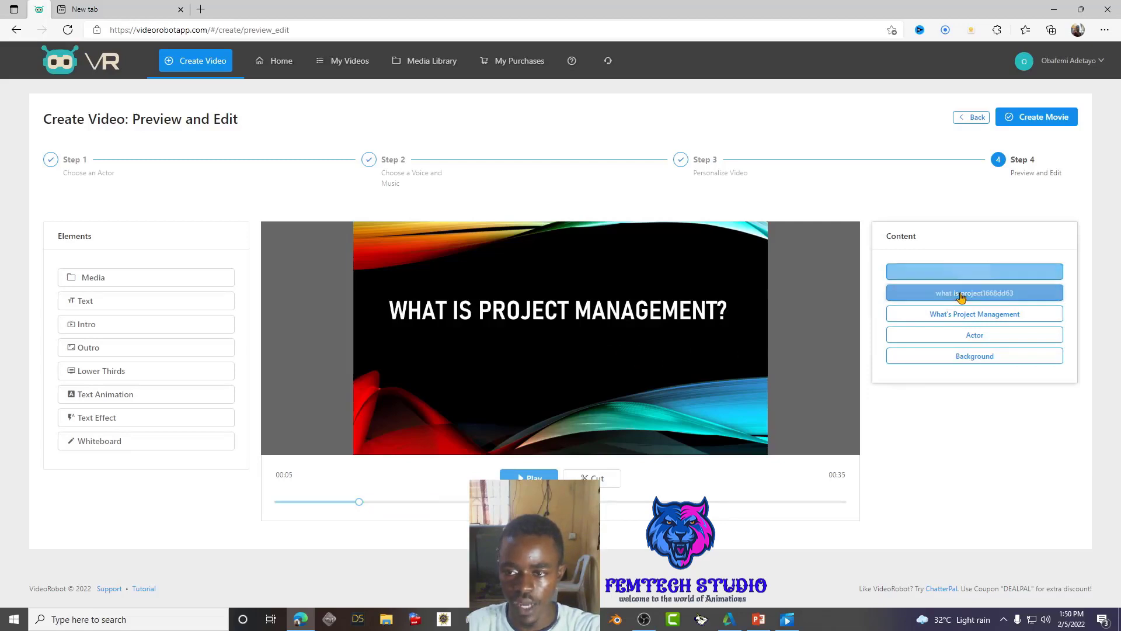
click(956, 299)
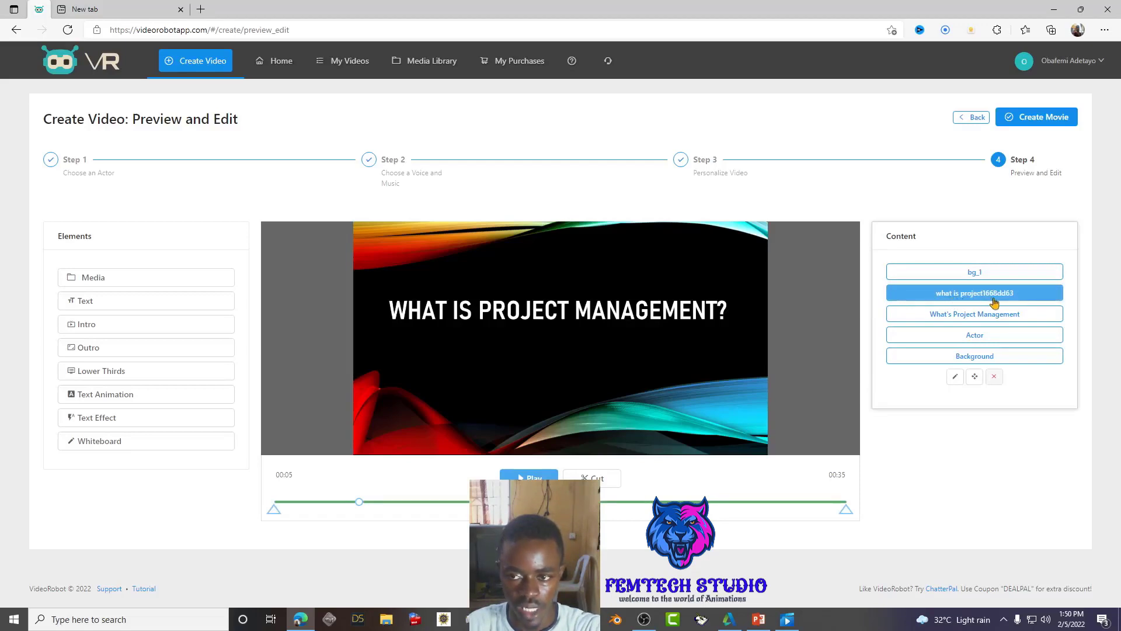
click(966, 358)
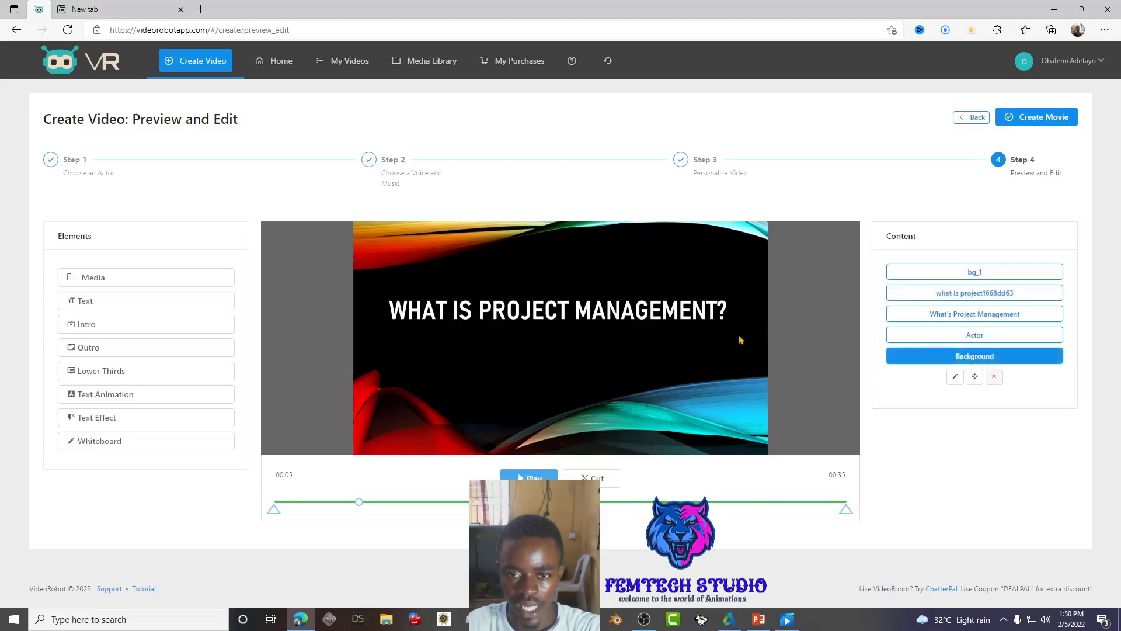
click(965, 339)
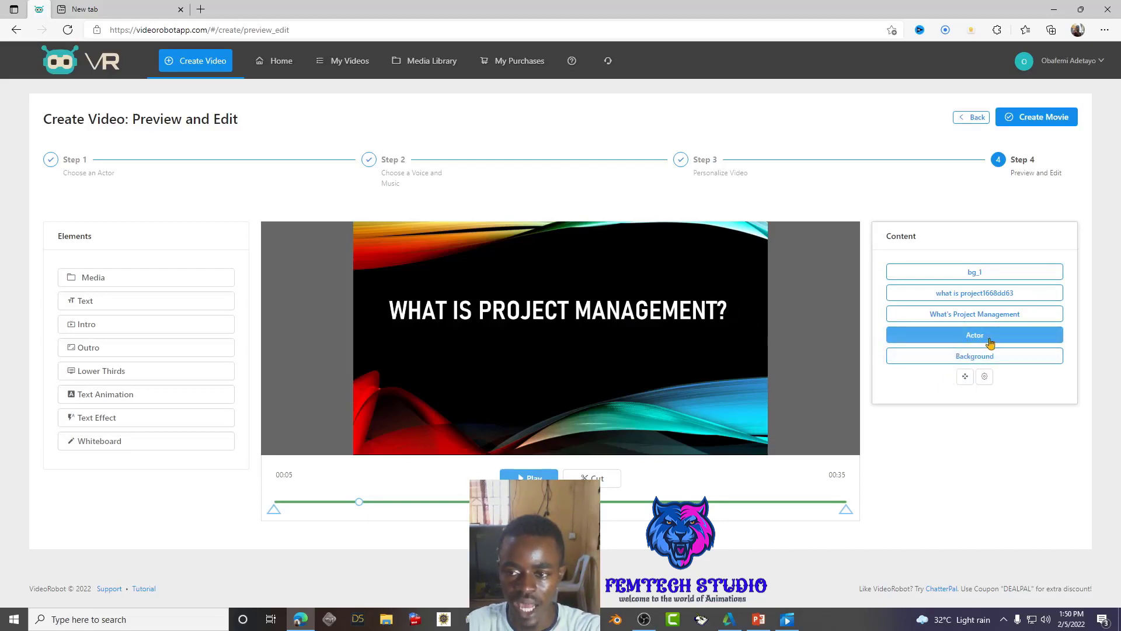
click(965, 355)
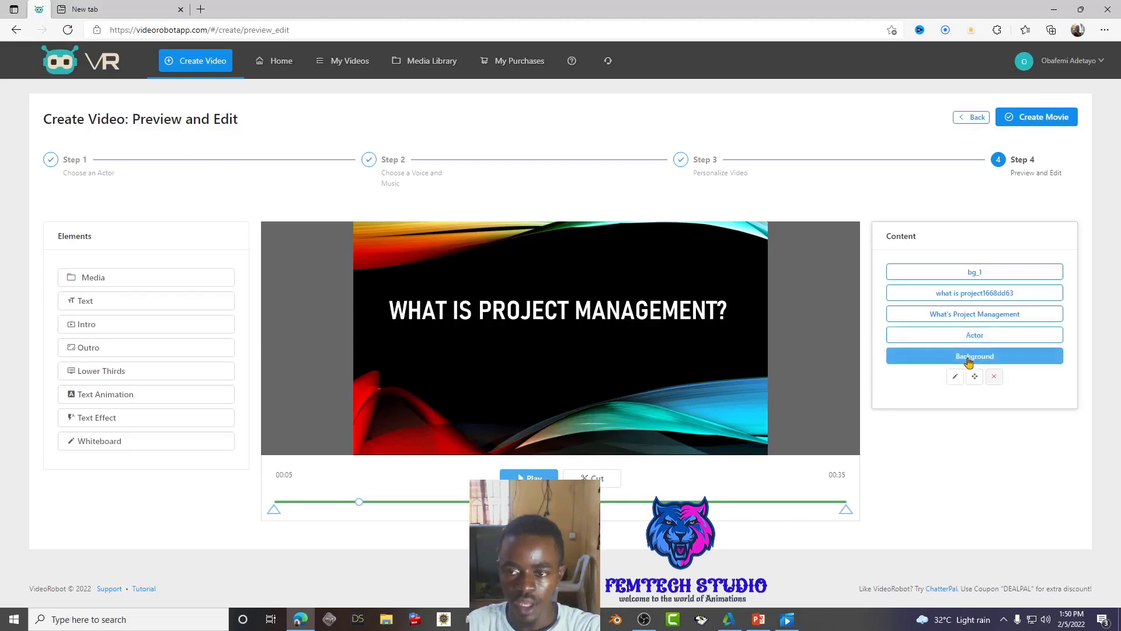
click(976, 338)
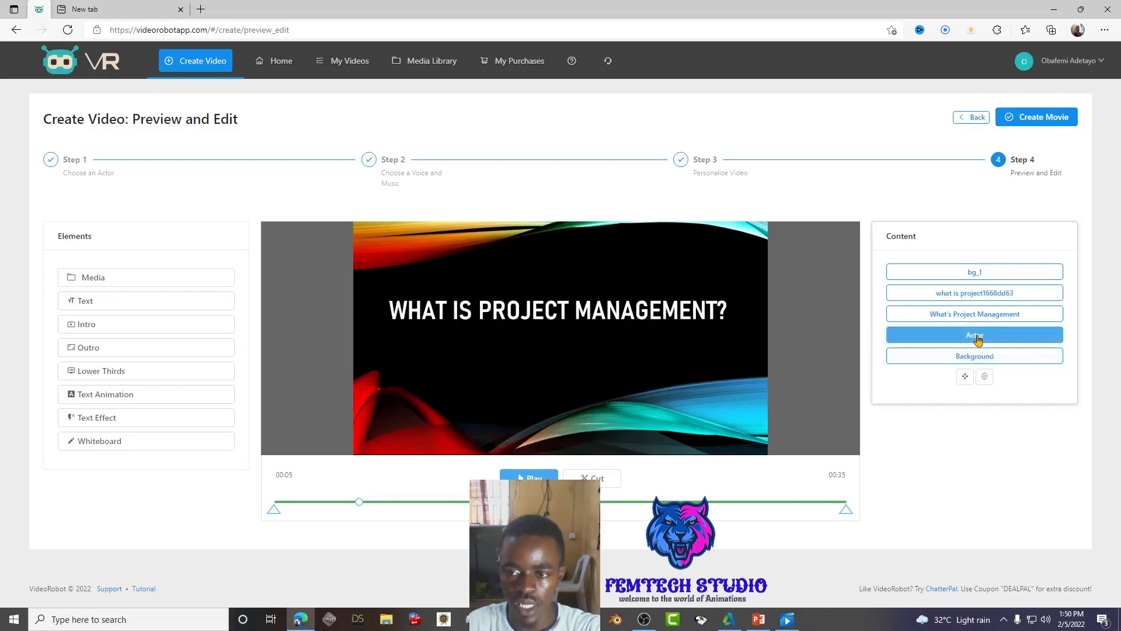
drag(977, 339, 983, 372)
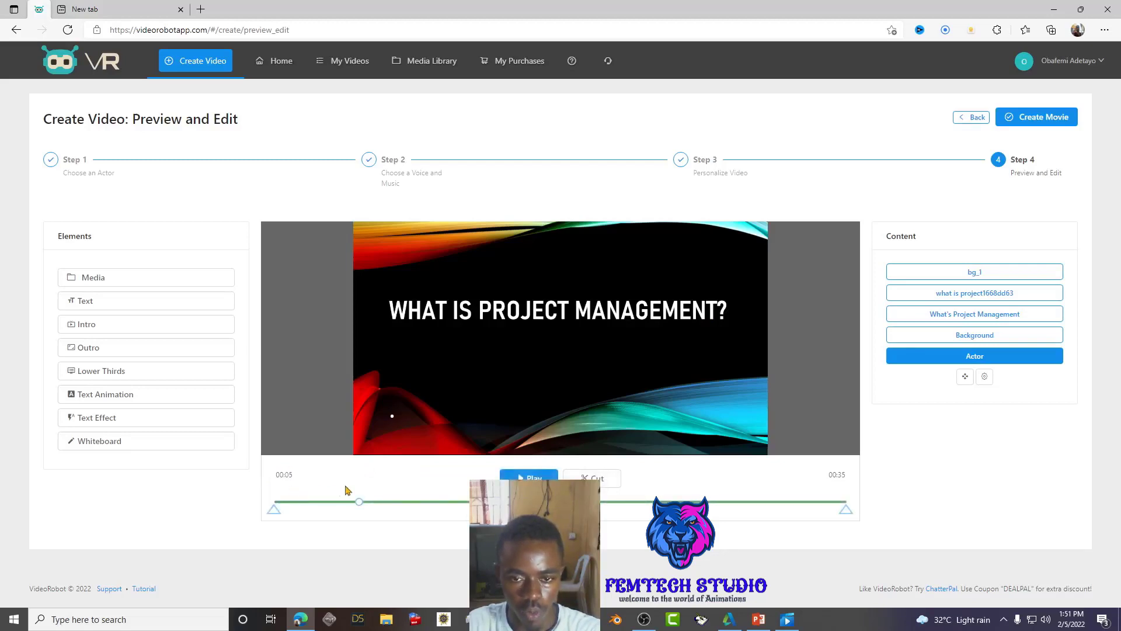
- Play and pause the preview, then select the What's Project Management lower third
click(529, 476)
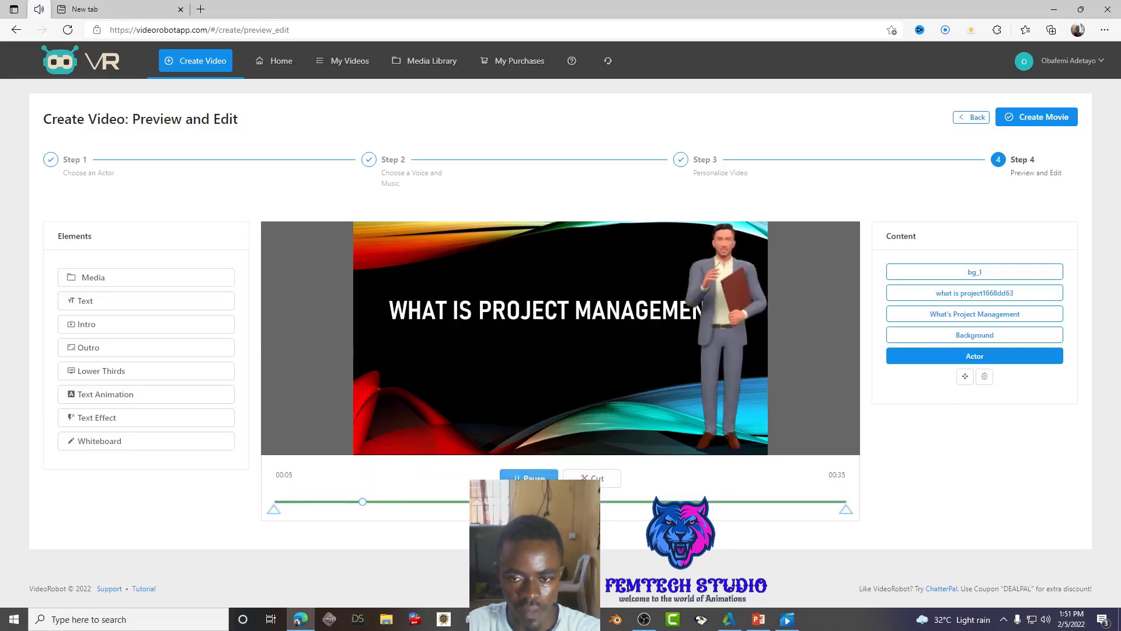
click(528, 476)
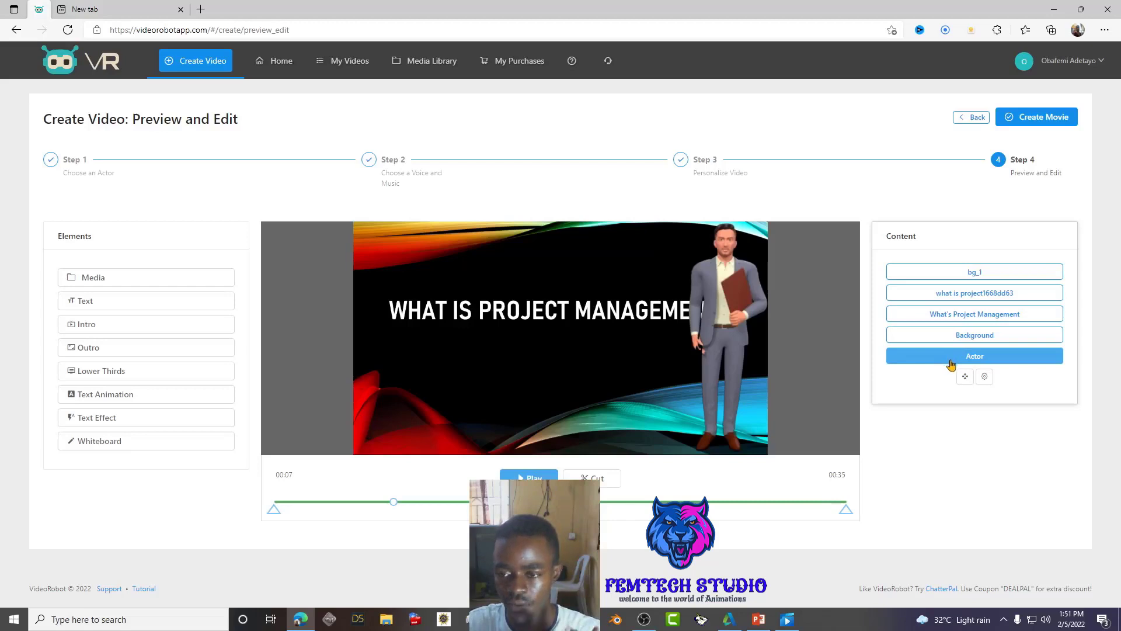
click(956, 318)
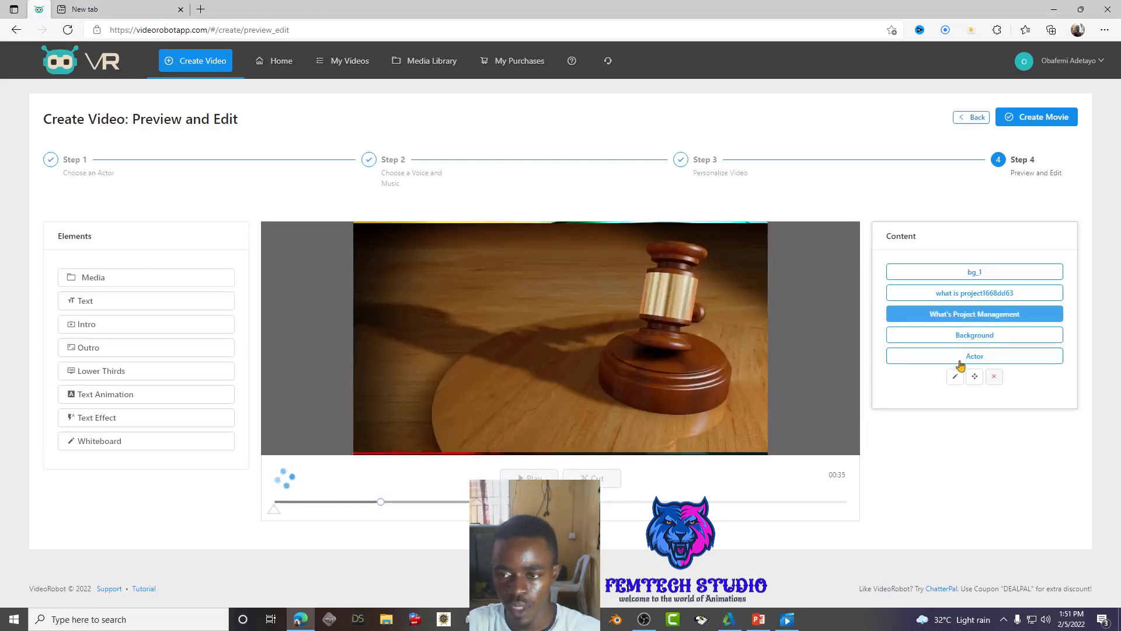
click(954, 383)
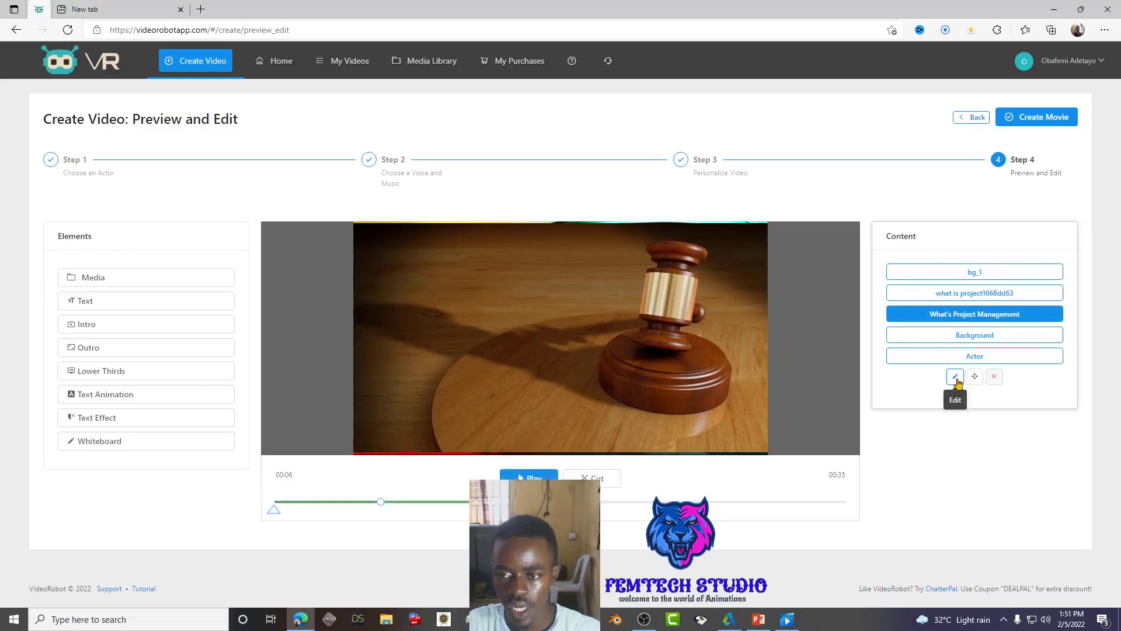
click(956, 378)
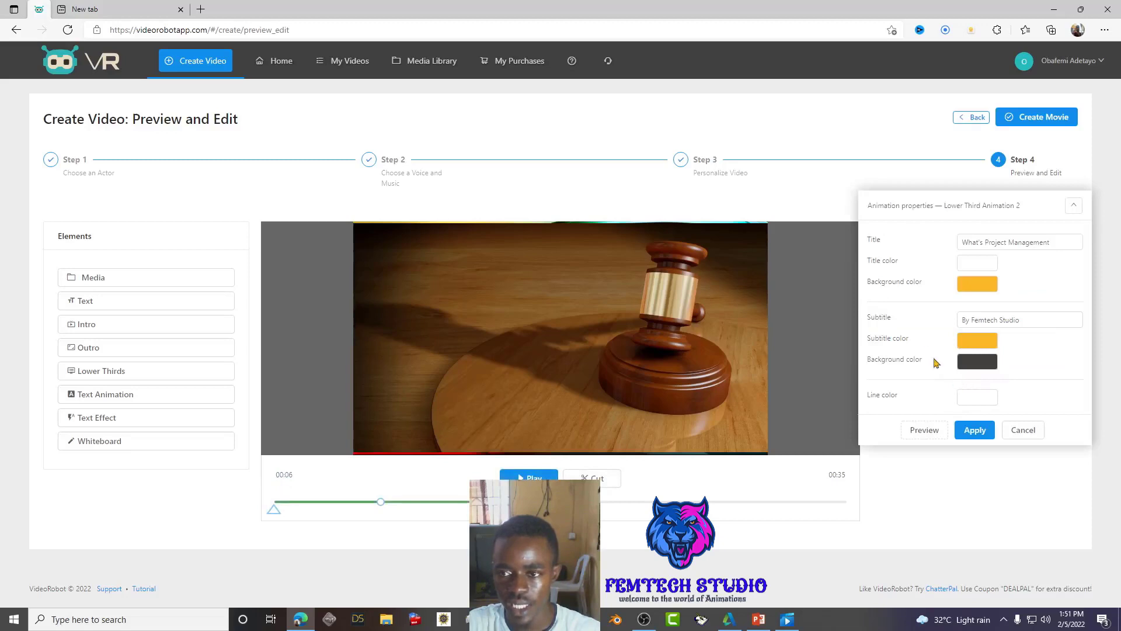
click(980, 244)
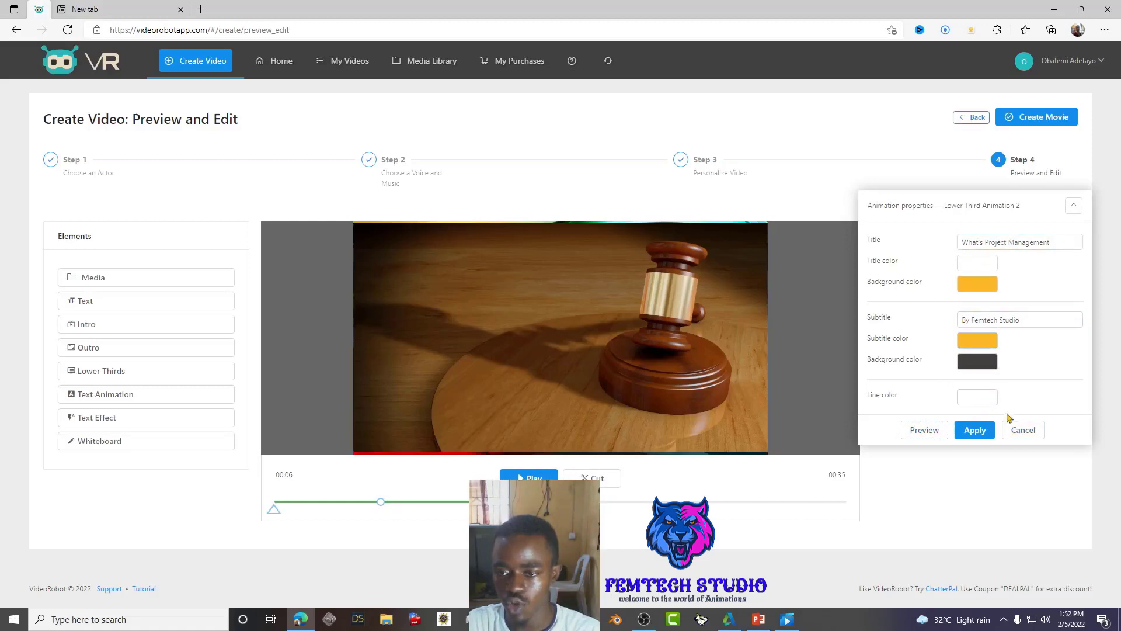
click(1022, 430)
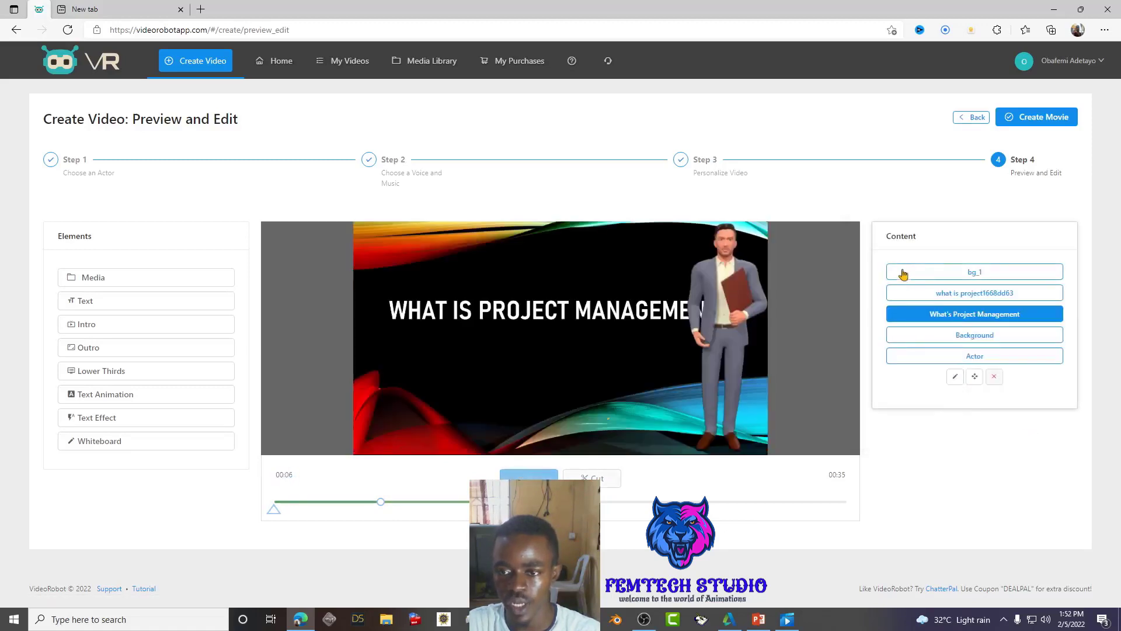
- Move bg_1 below Background and shrink it to a small top-left inset
click(967, 279)
drag(967, 279, 970, 352)
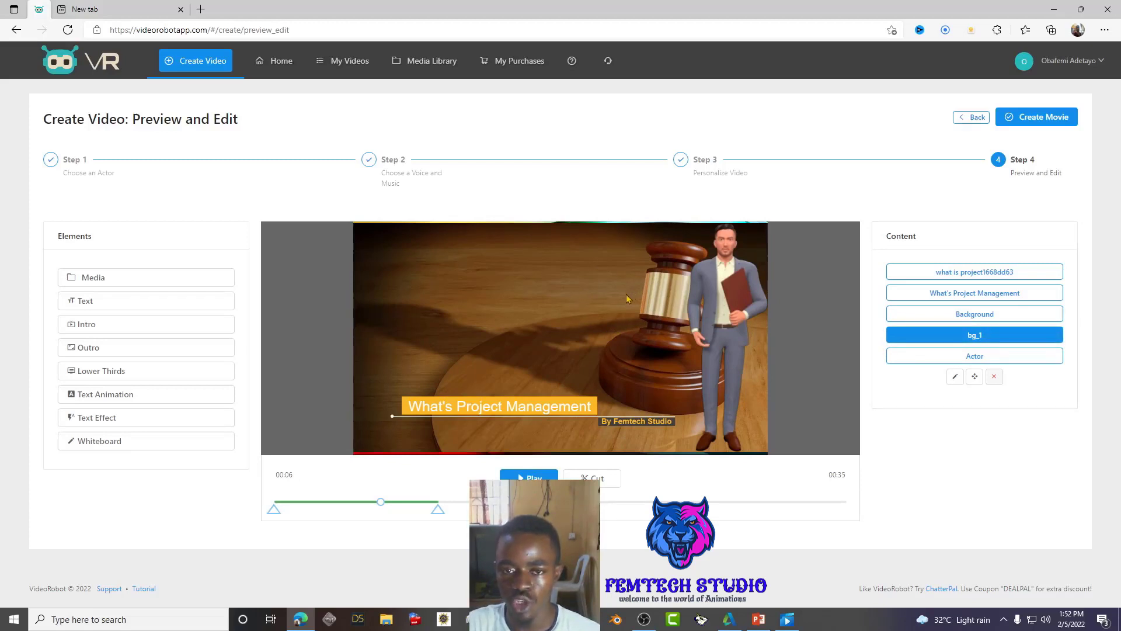
click(975, 379)
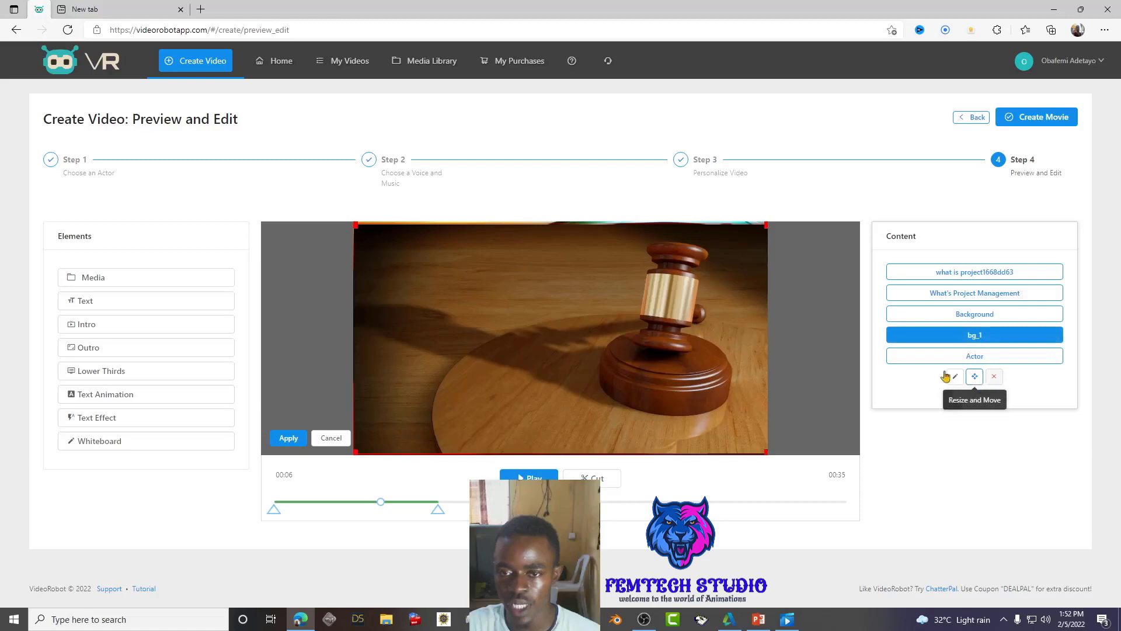
drag(767, 225, 389, 240)
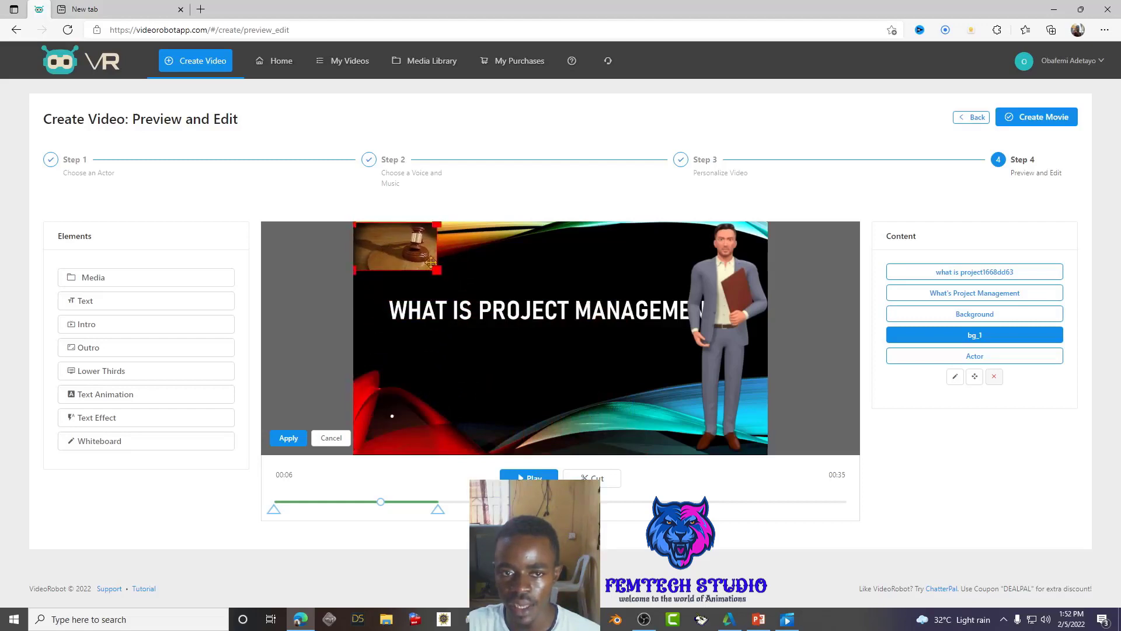
drag(439, 271, 416, 255)
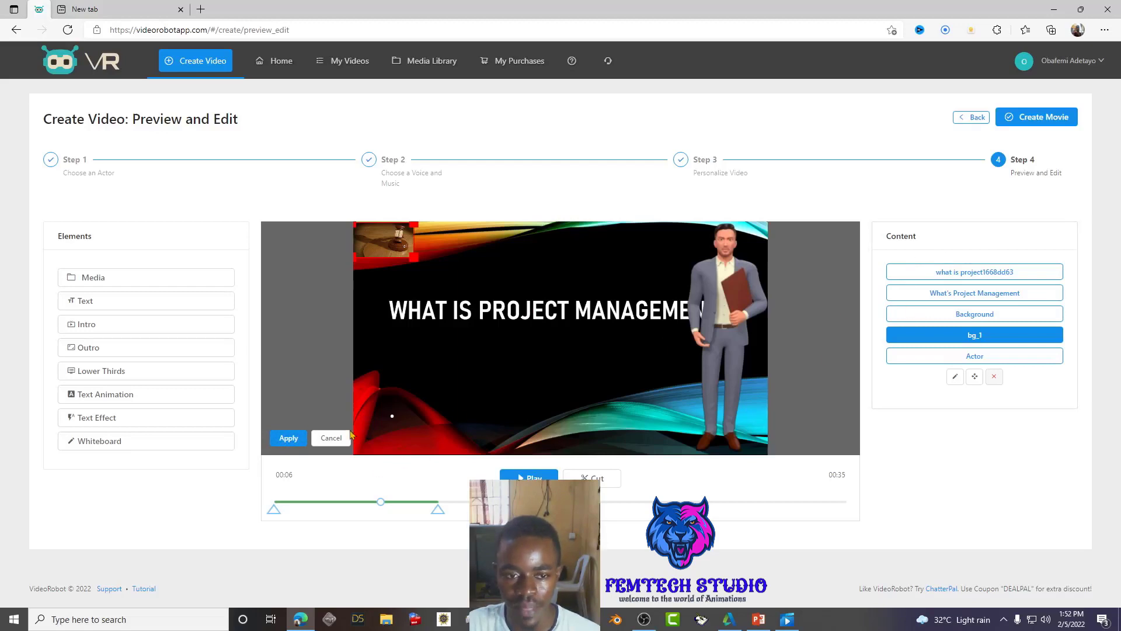
click(288, 439)
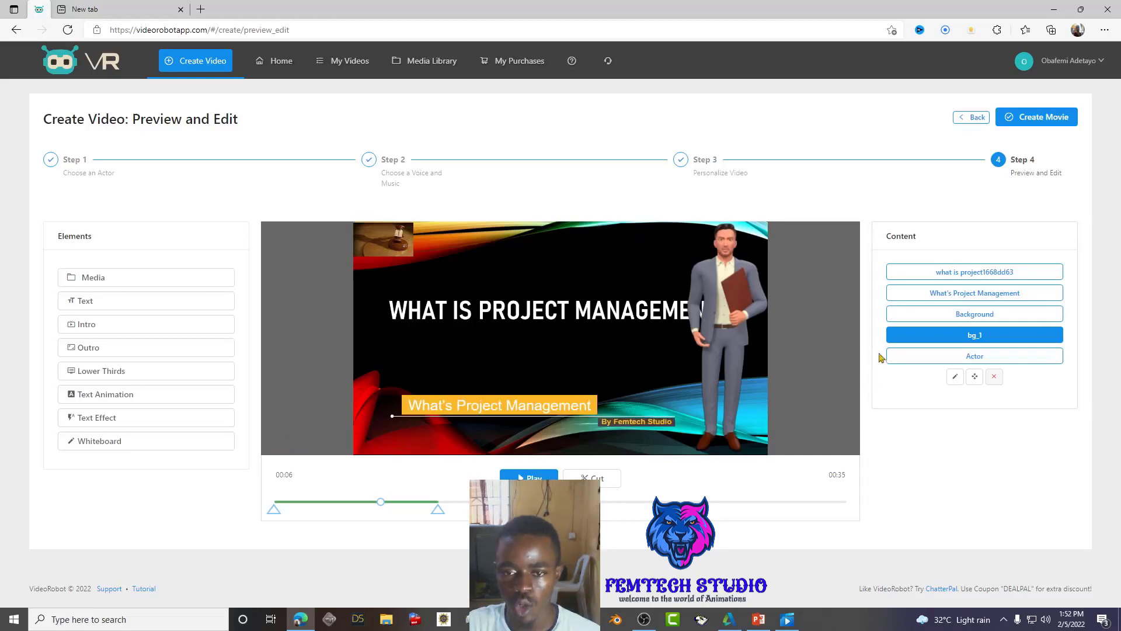
click(933, 300)
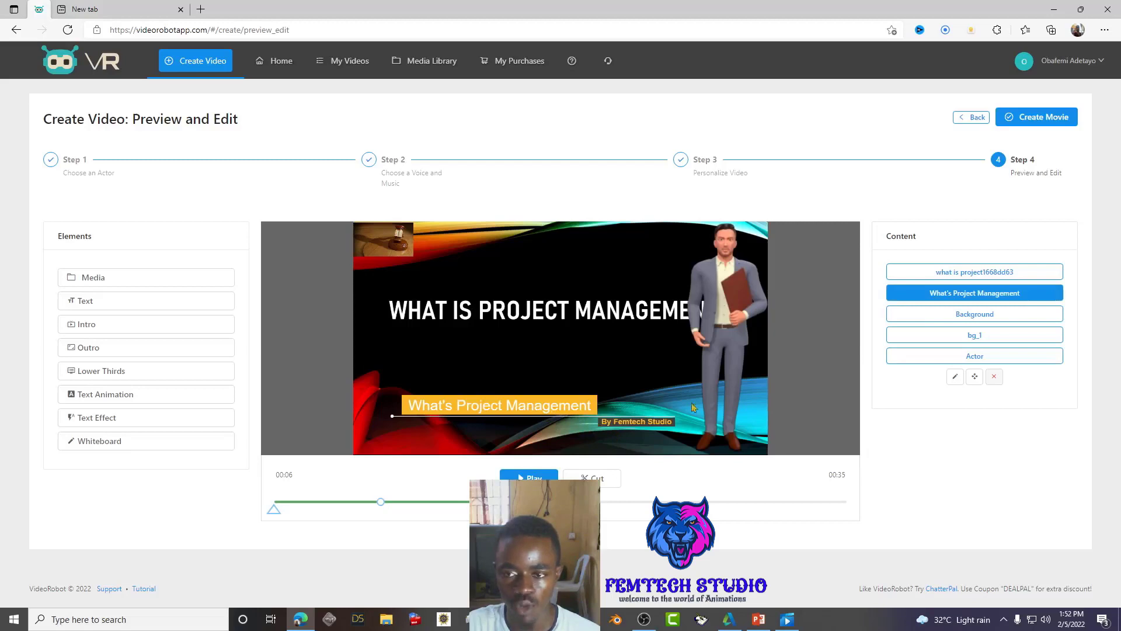
click(955, 377)
click(960, 241)
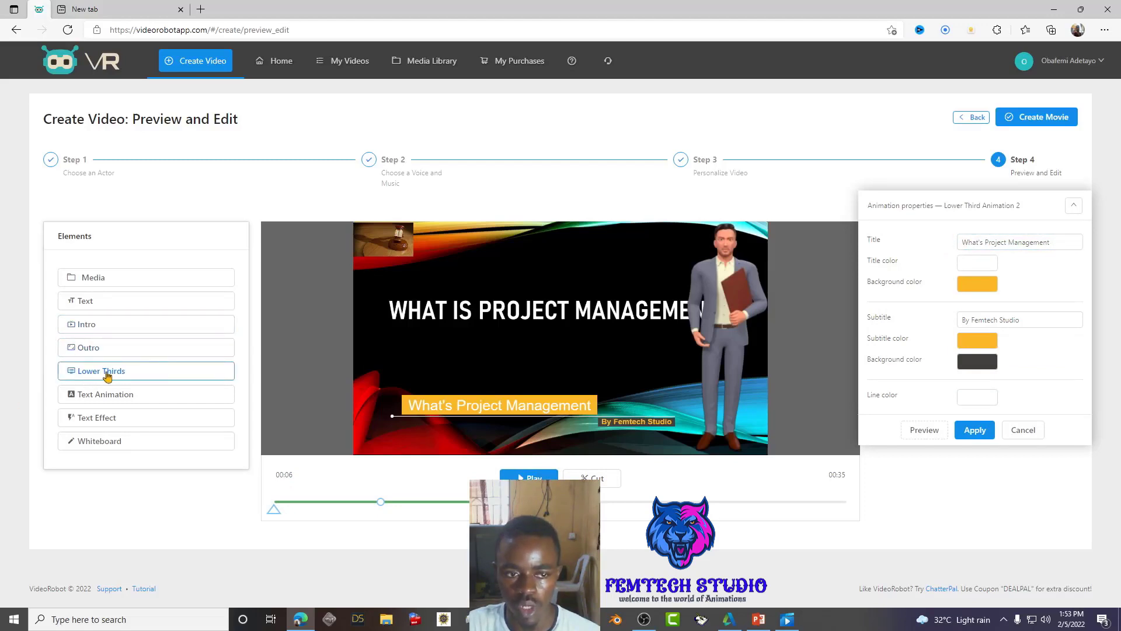
click(961, 243)
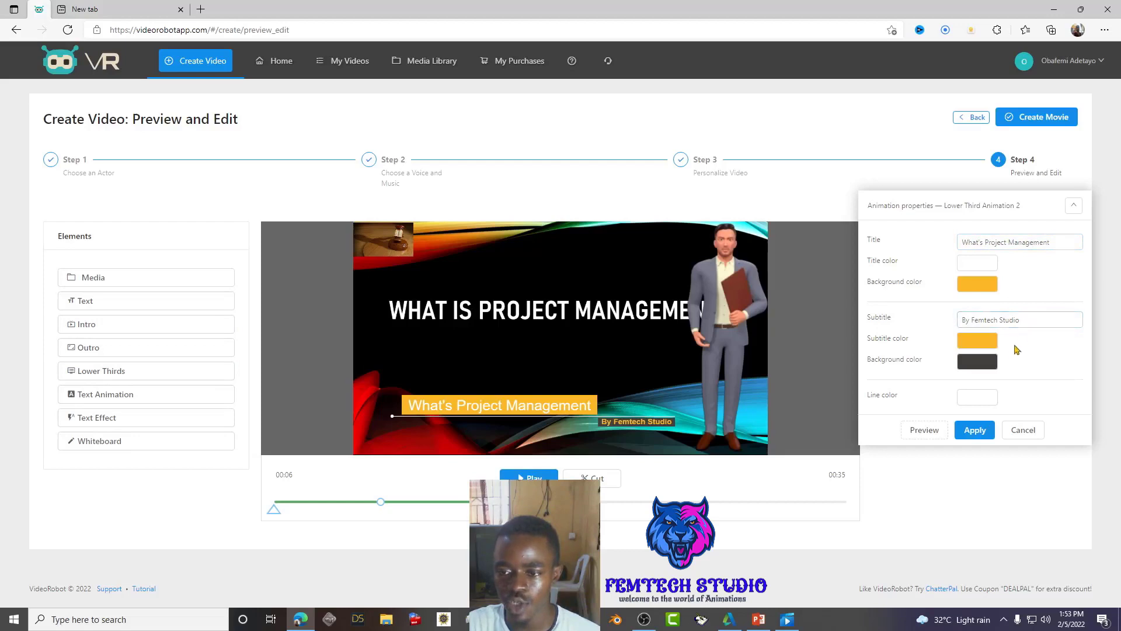
click(974, 430)
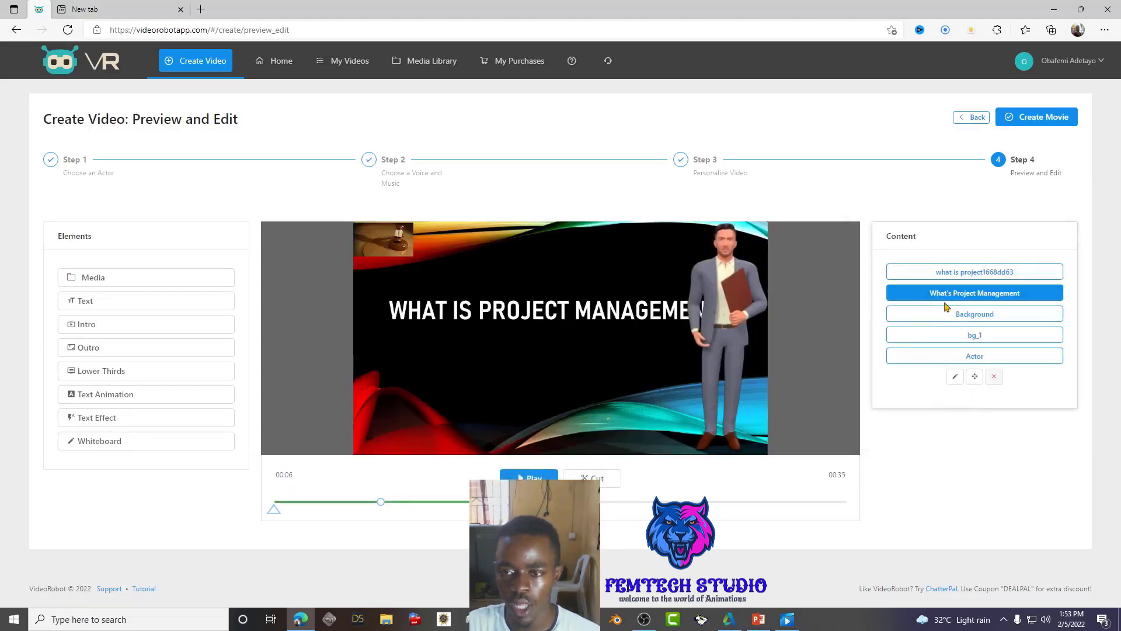
- Move the actor toward the left and mirror him horizontally
click(972, 359)
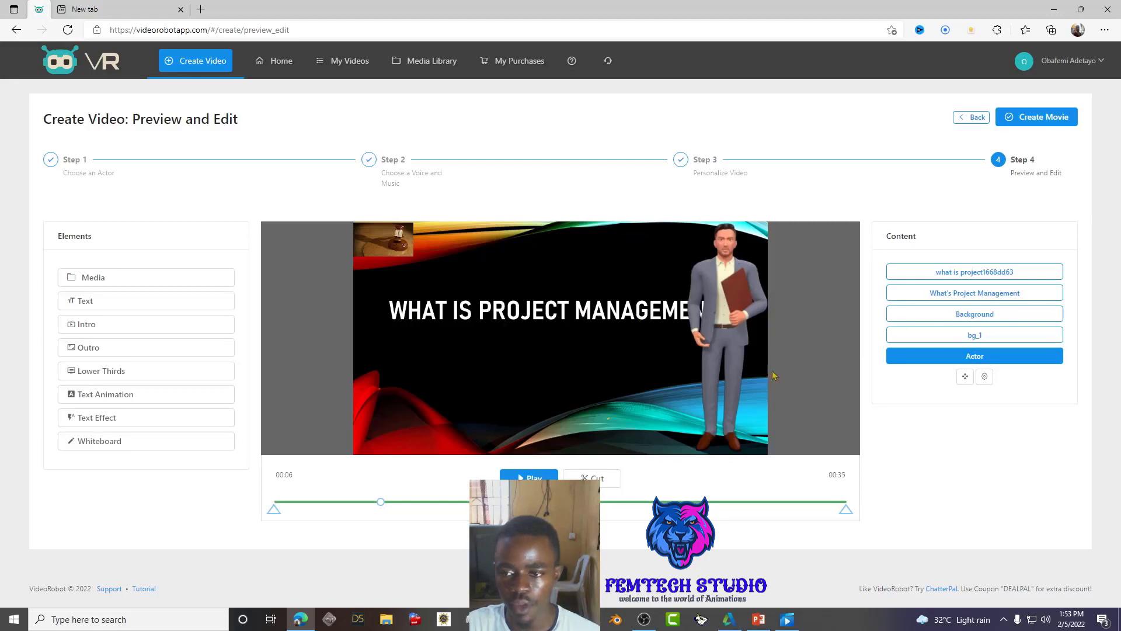
click(966, 378)
drag(720, 315, 392, 348)
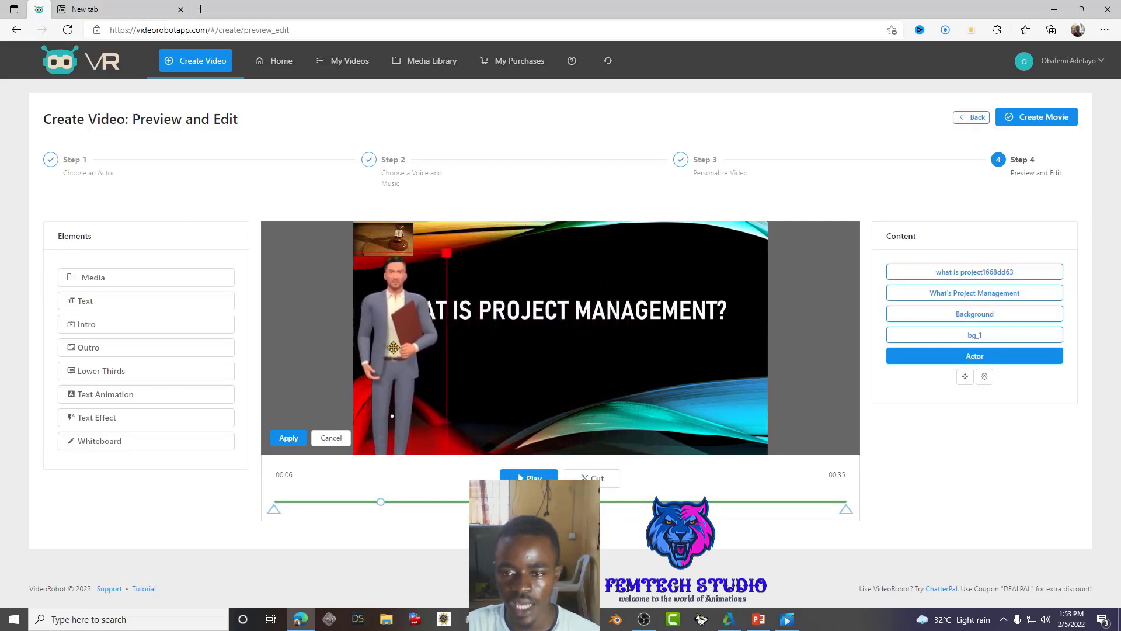
click(984, 377)
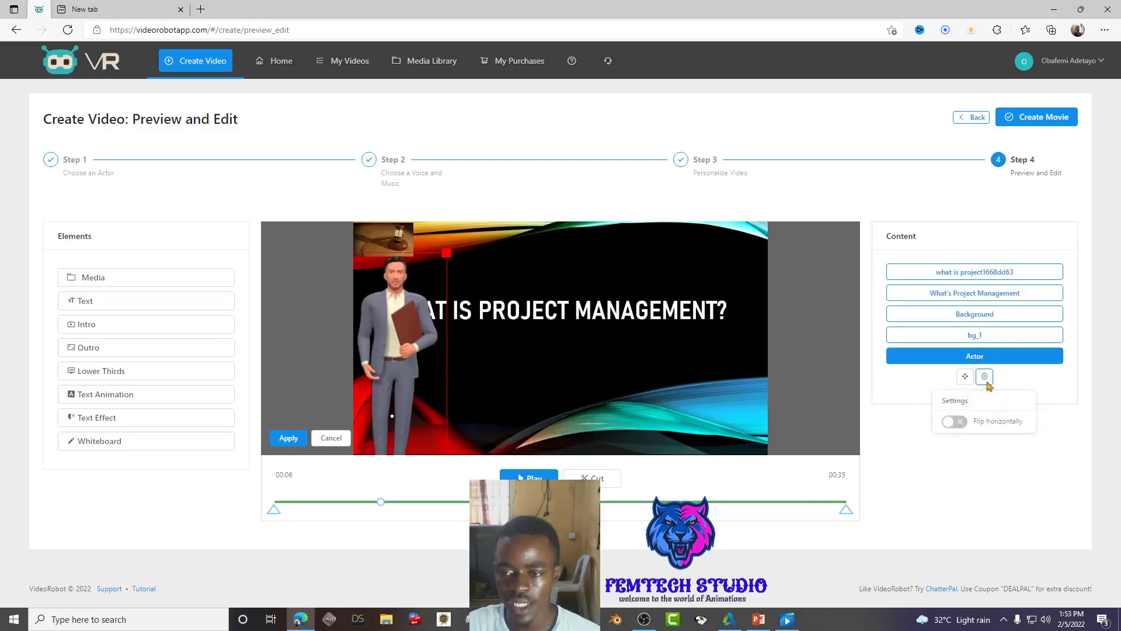
click(959, 423)
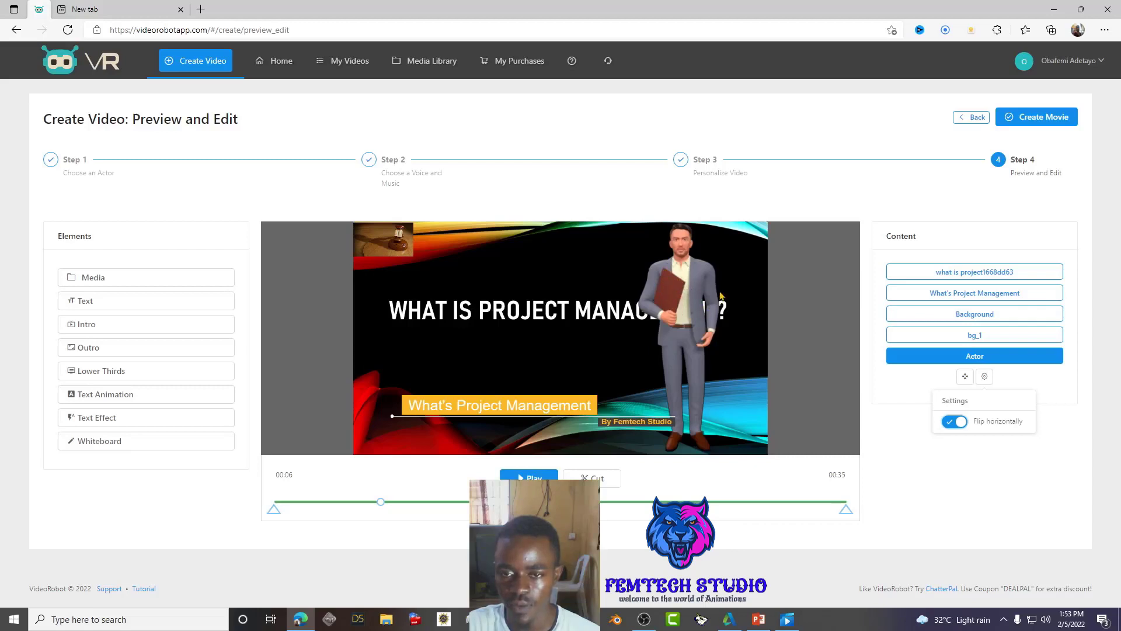
click(953, 422)
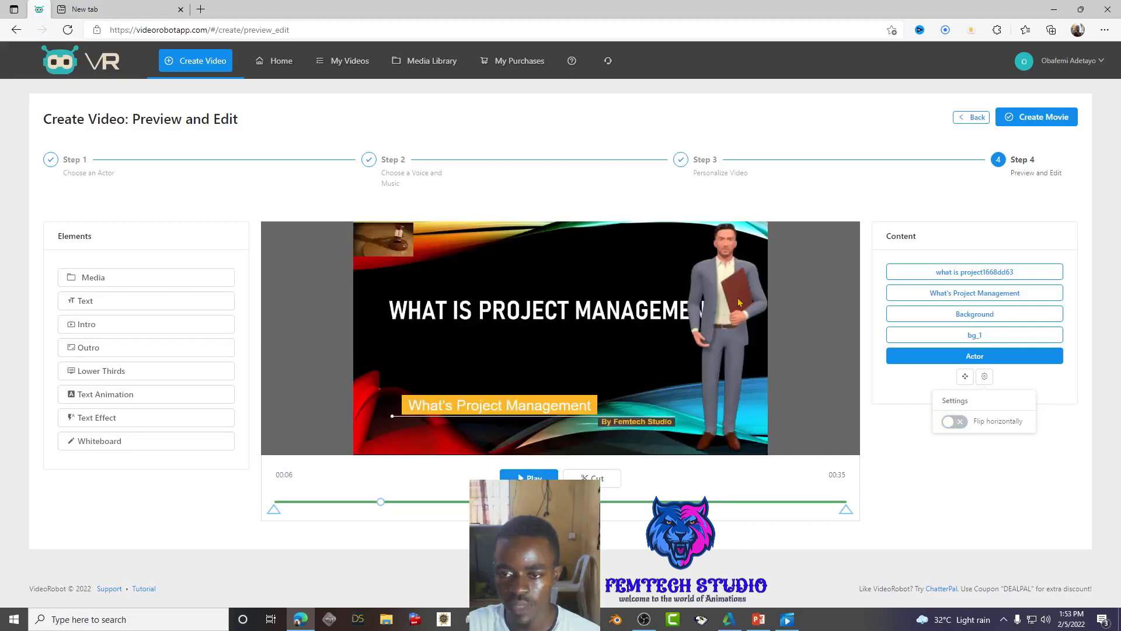
click(958, 421)
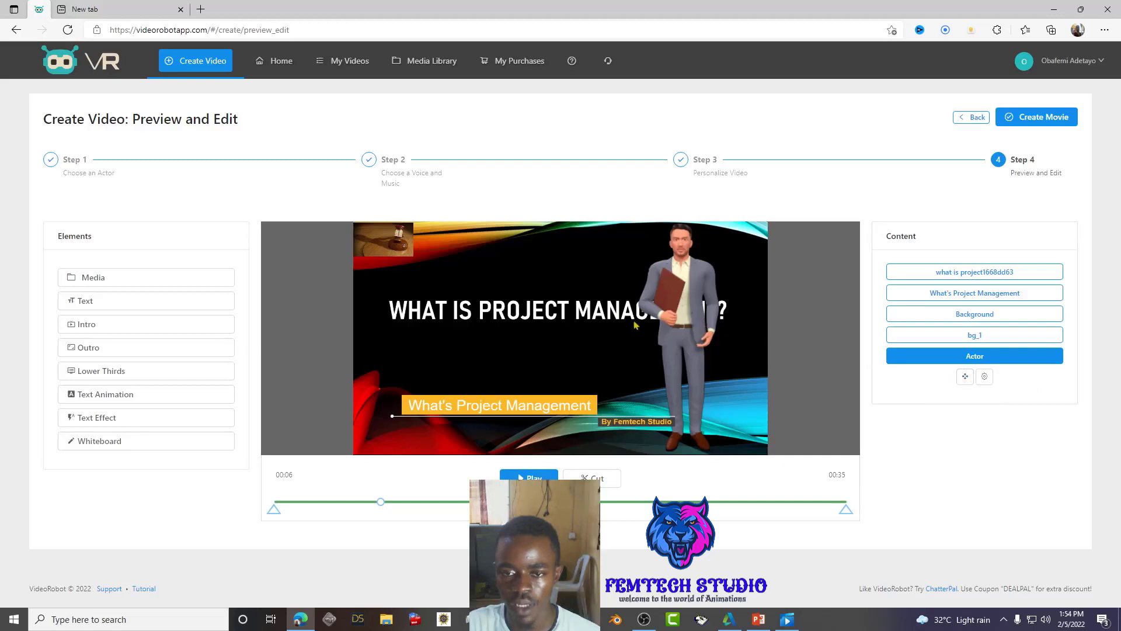
- Shrink the actor into the video's lower-right corner and apply
click(965, 376)
drag(694, 330, 726, 427)
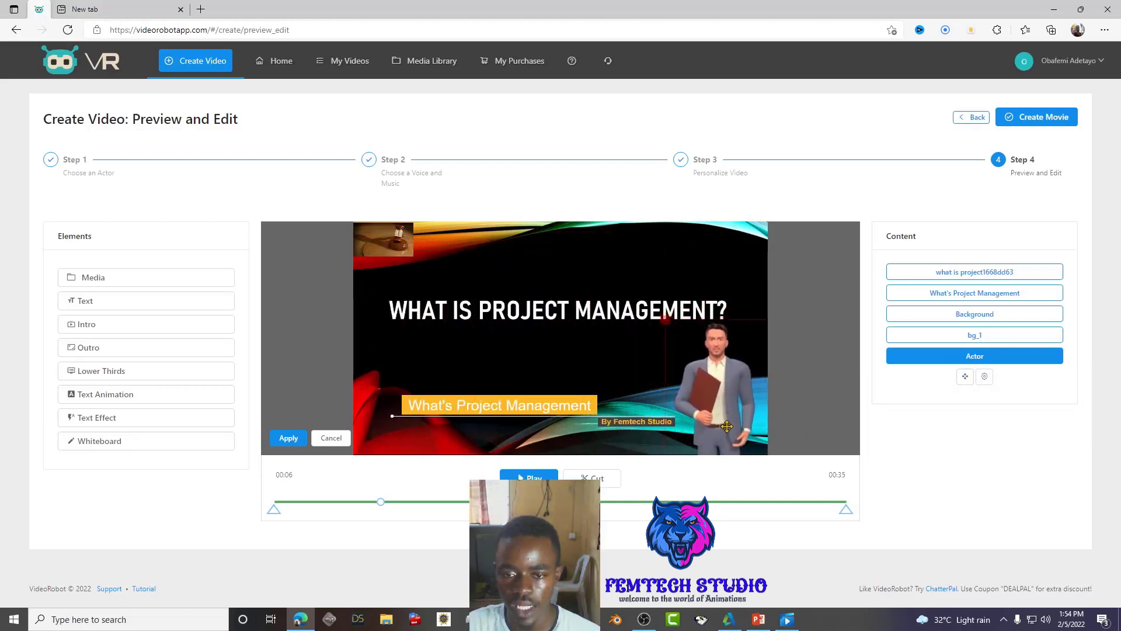
click(289, 438)
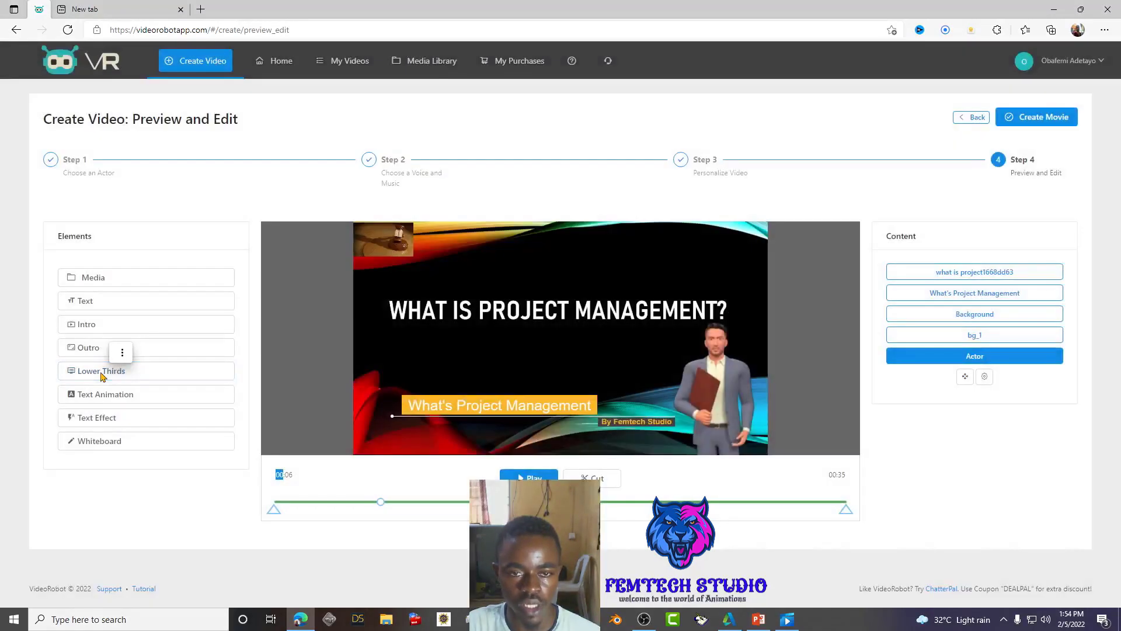
click(101, 372)
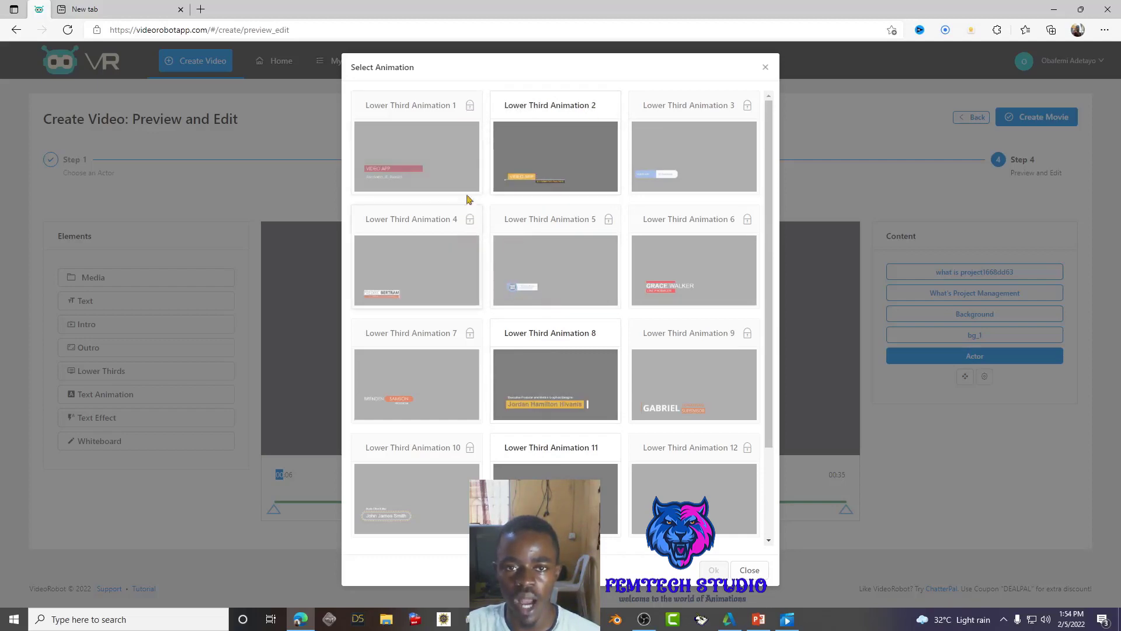
click(455, 136)
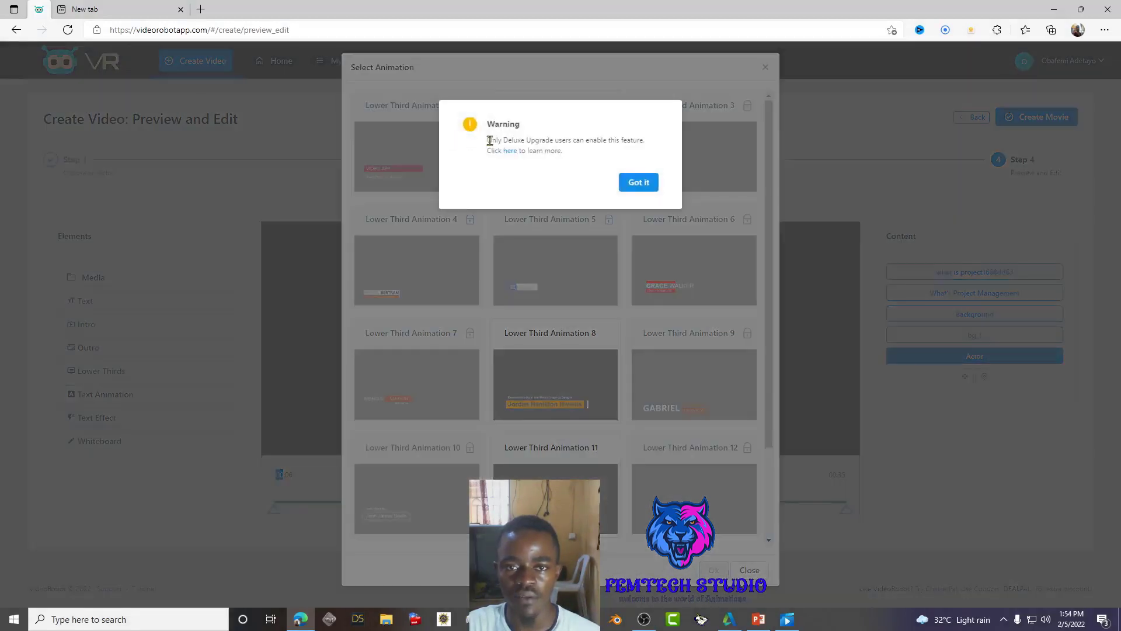
mouse_move(506, 139)
mouse_down()
mouse_move(548, 146)
mouse_move(524, 143)
mouse_up()
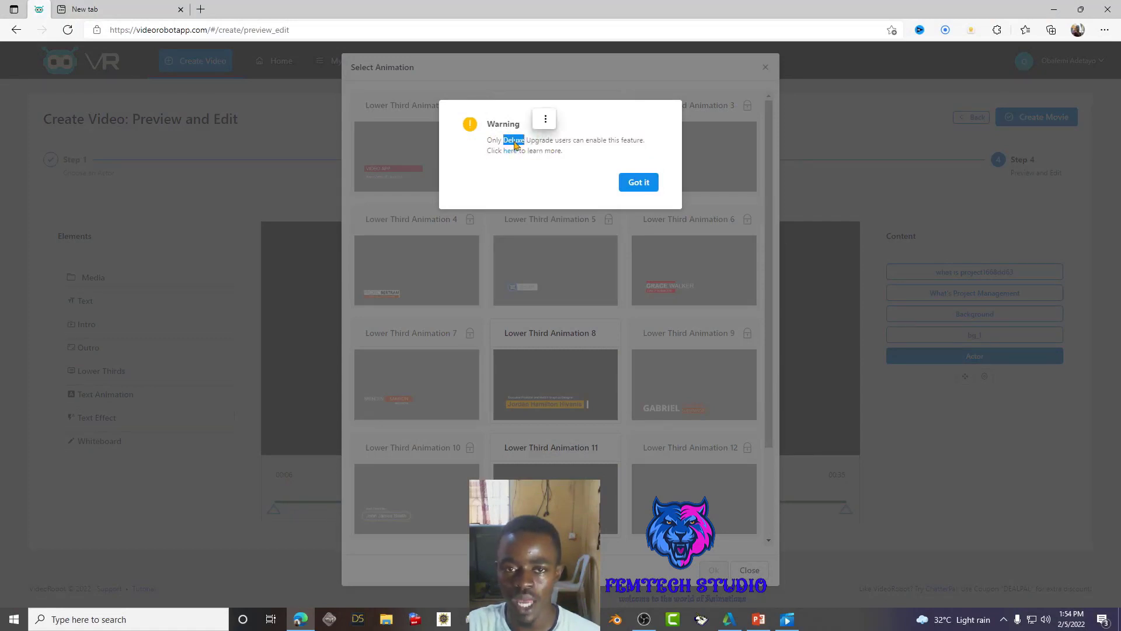
click(639, 182)
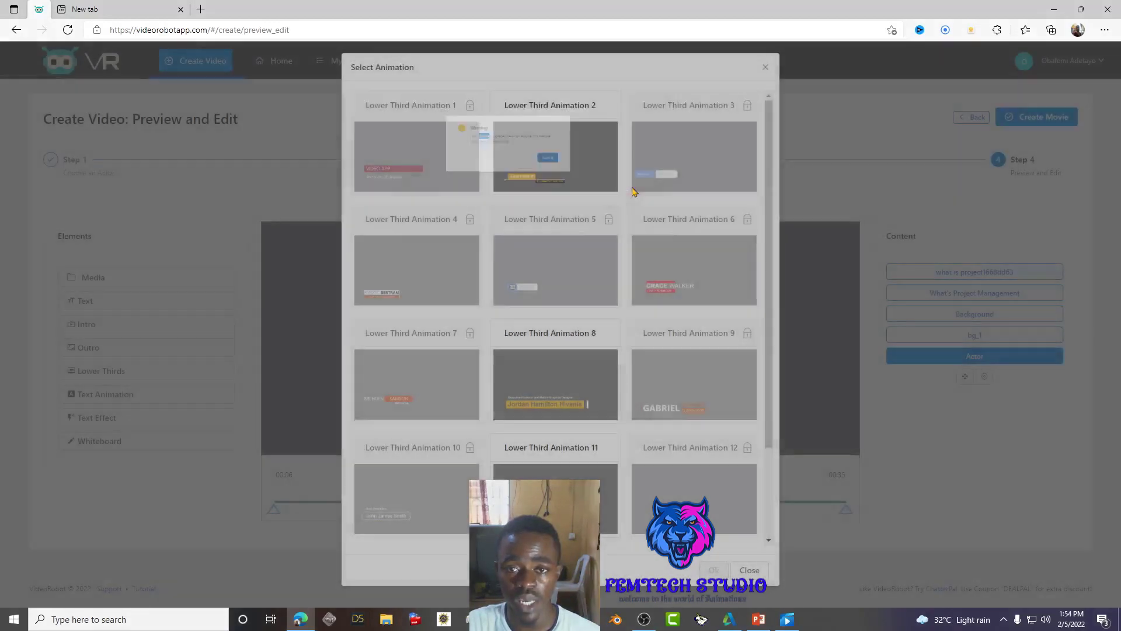
click(766, 69)
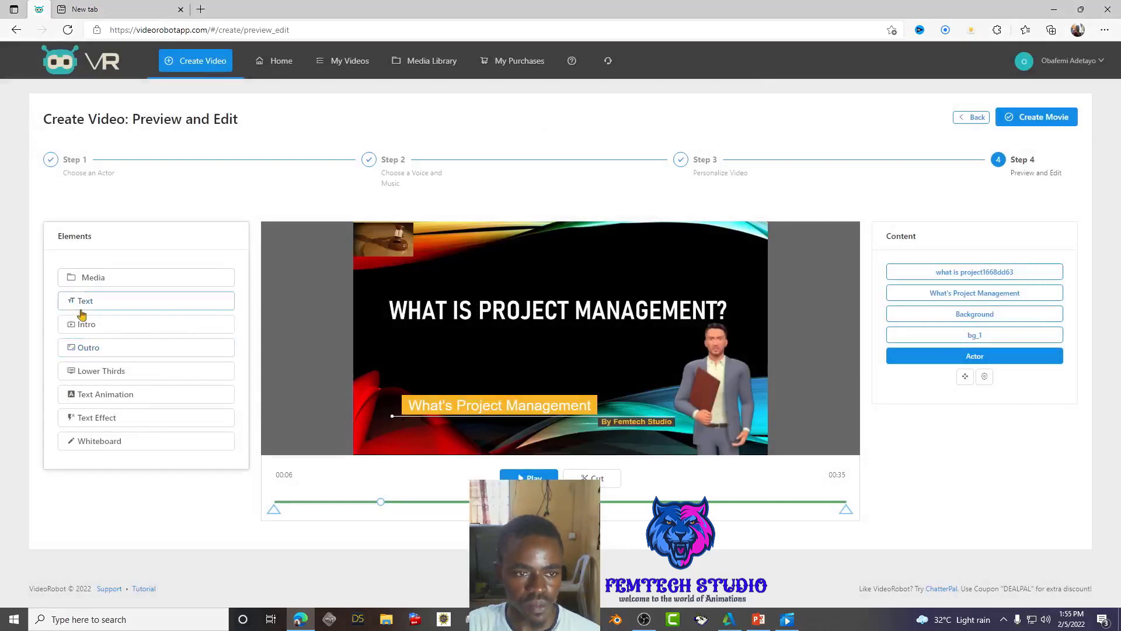
click(80, 329)
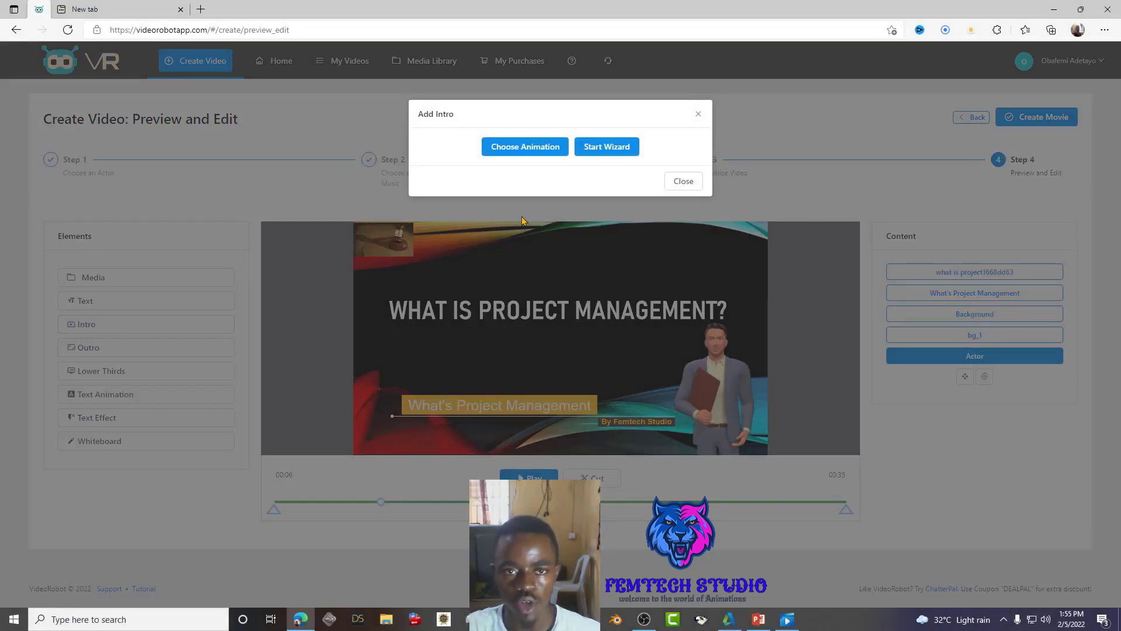
click(528, 149)
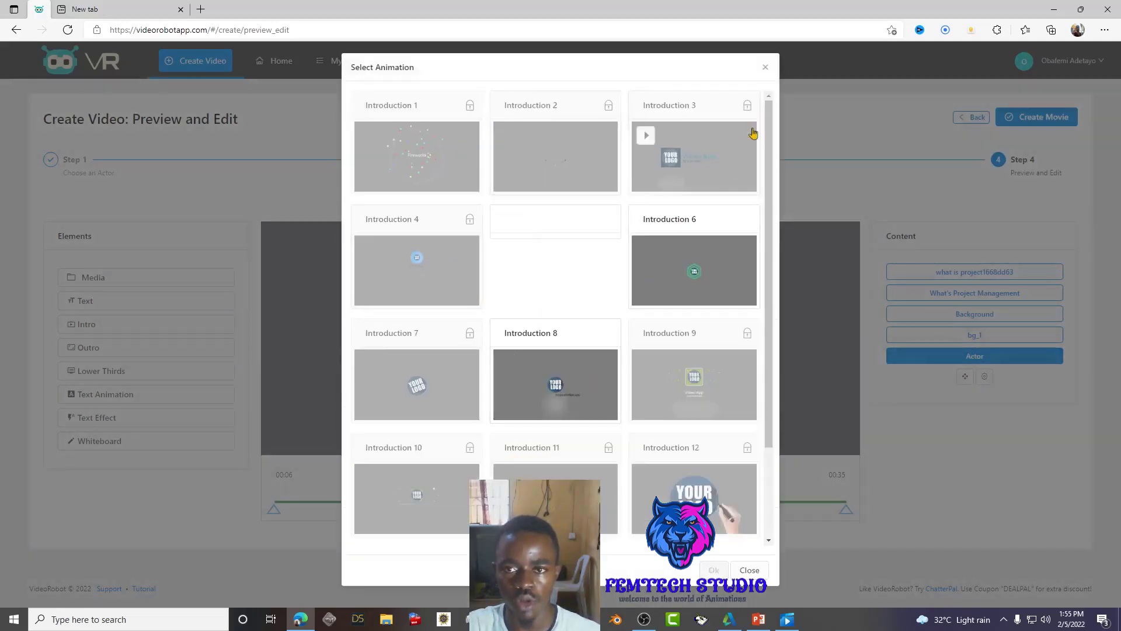
click(766, 69)
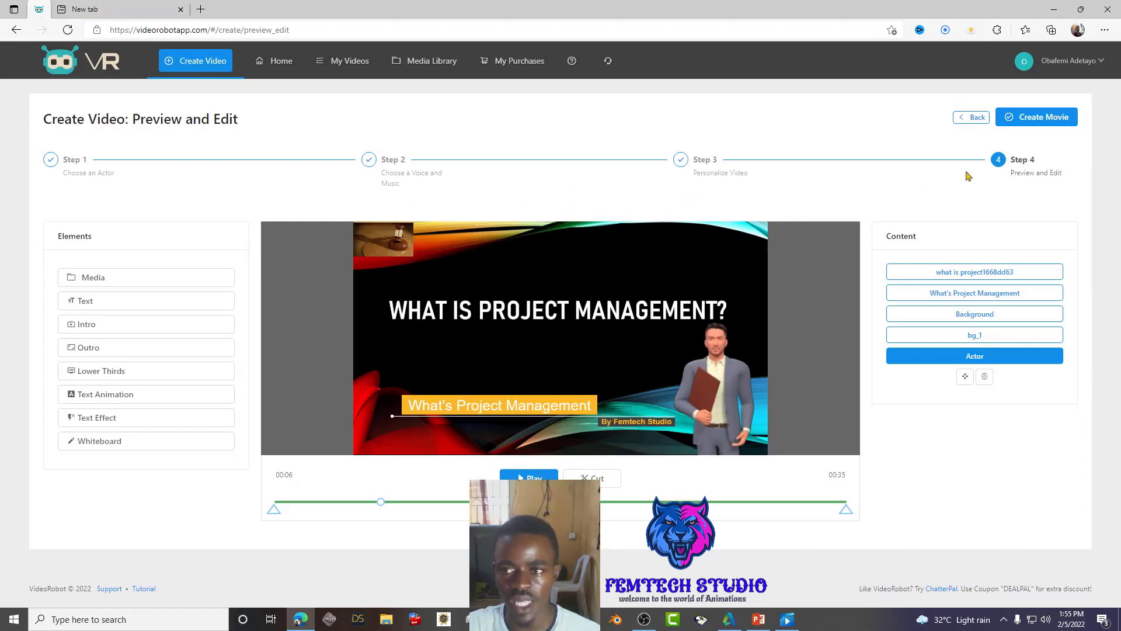
- Render the movie at 1080p MP4 with the title 'Whats project management 2'
click(1056, 121)
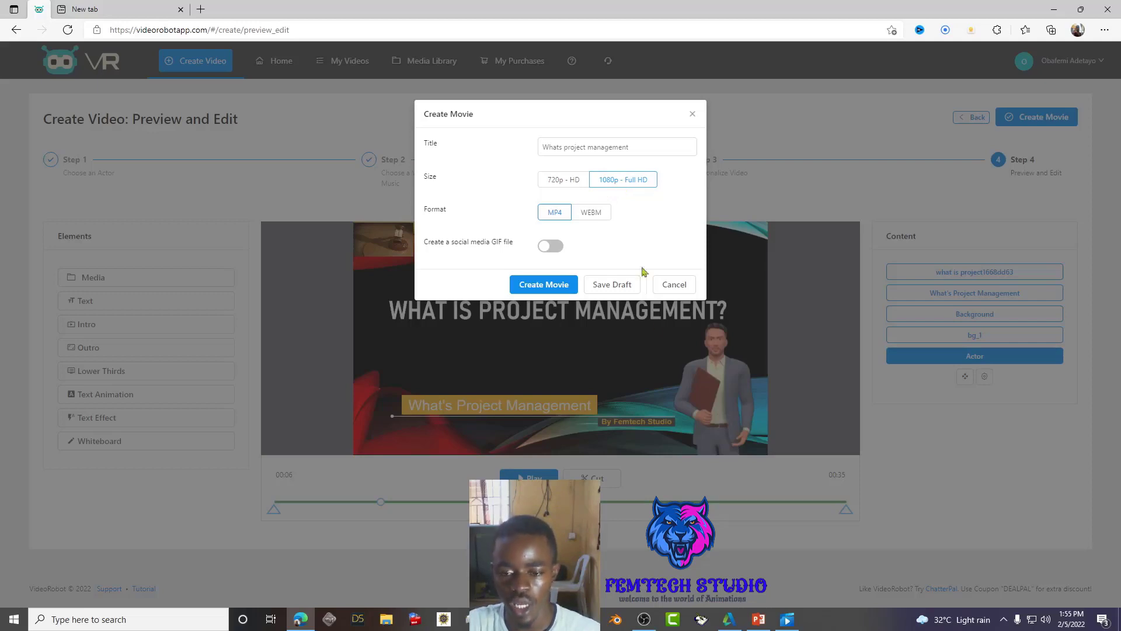
click(787, 619)
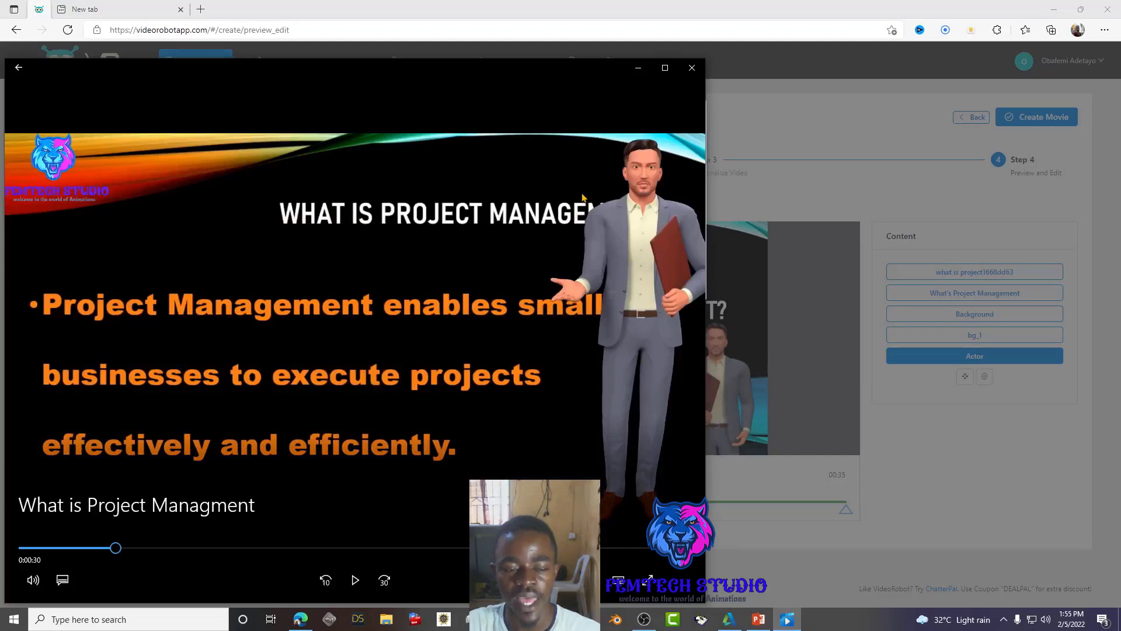
click(639, 68)
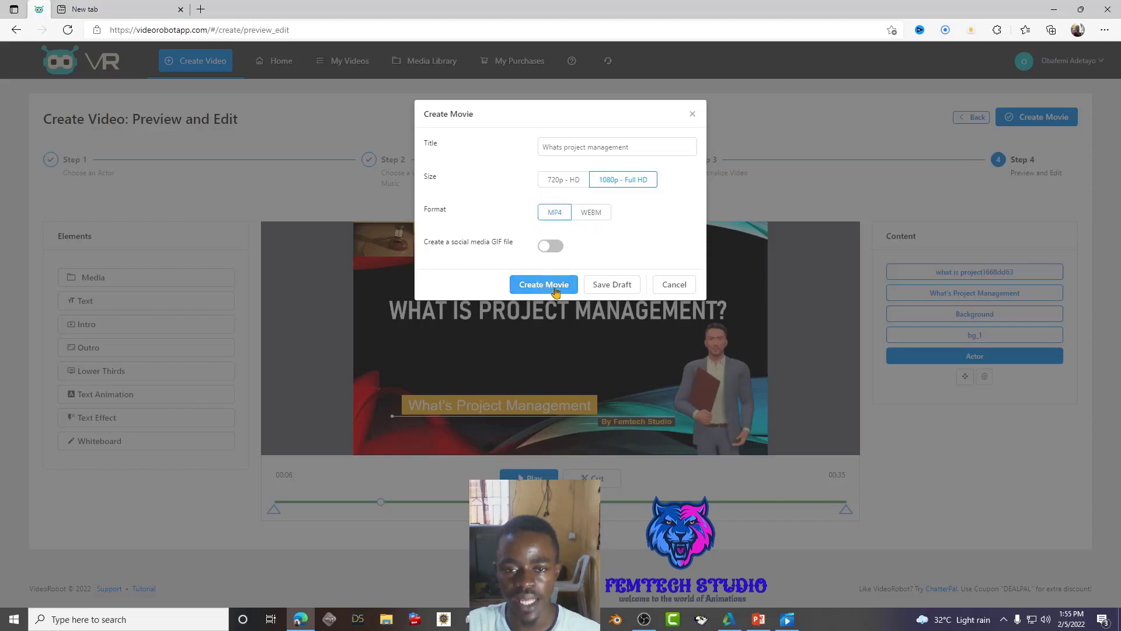
click(647, 146)
text(2)
click(556, 286)
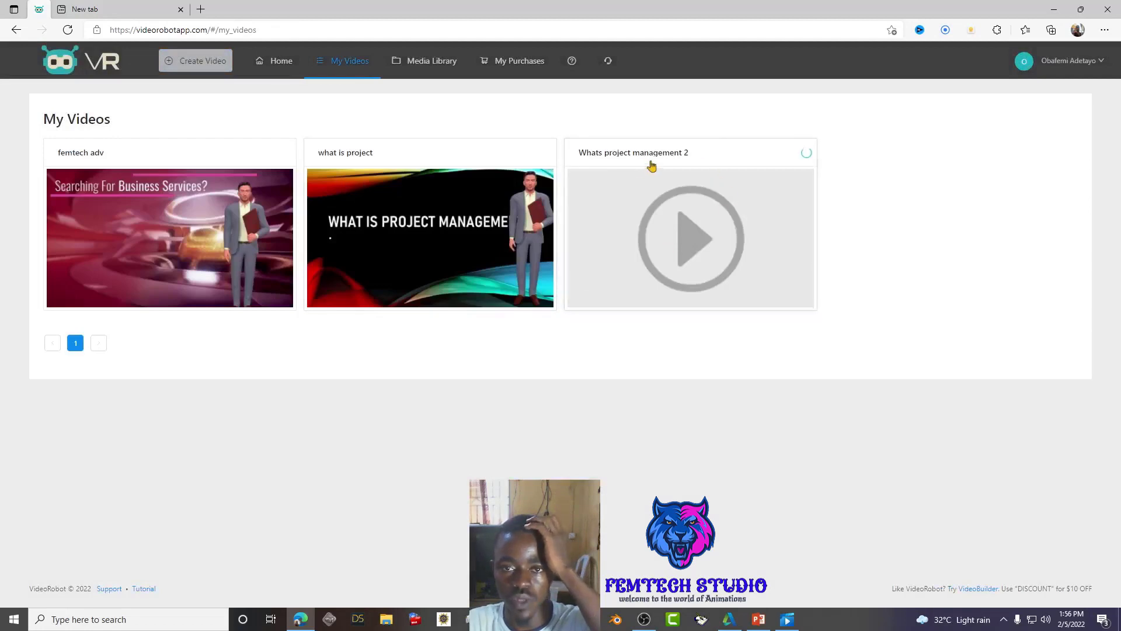
- View the new video's Rendering Progress, then start a fresh Create Video wizard
click(806, 154)
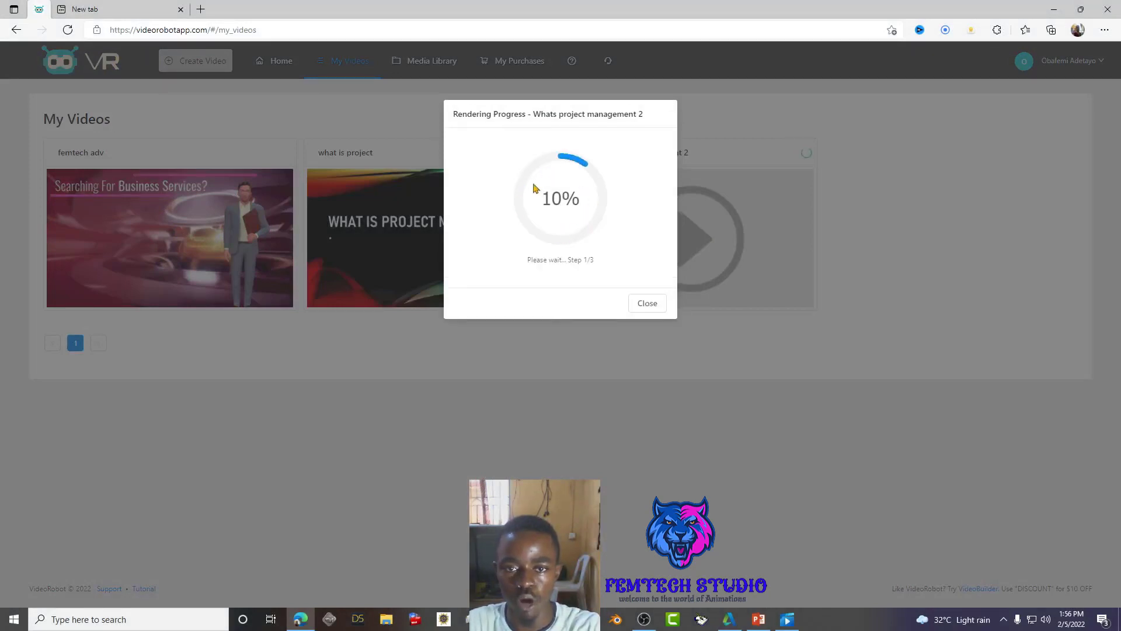
click(647, 303)
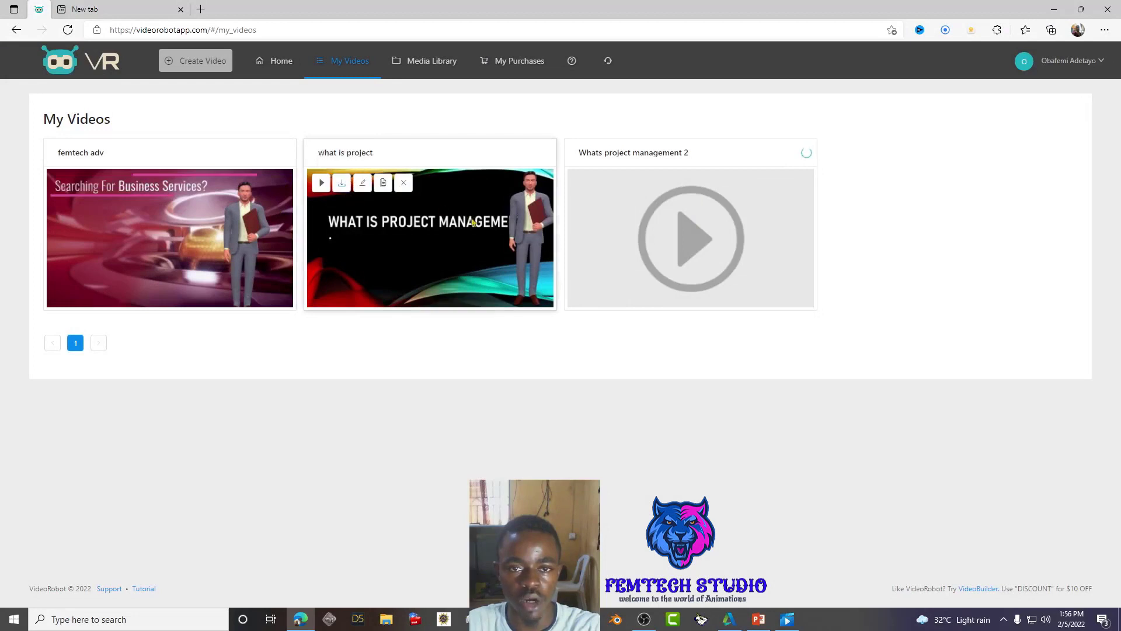
mouse_move(343, 191)
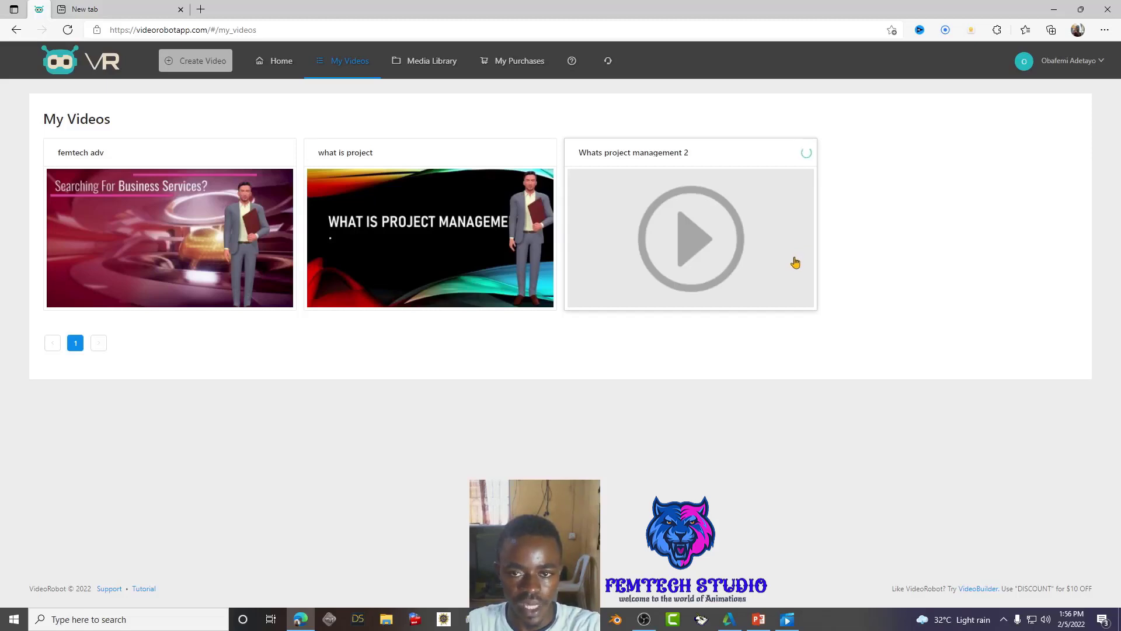
mouse_move(457, 249)
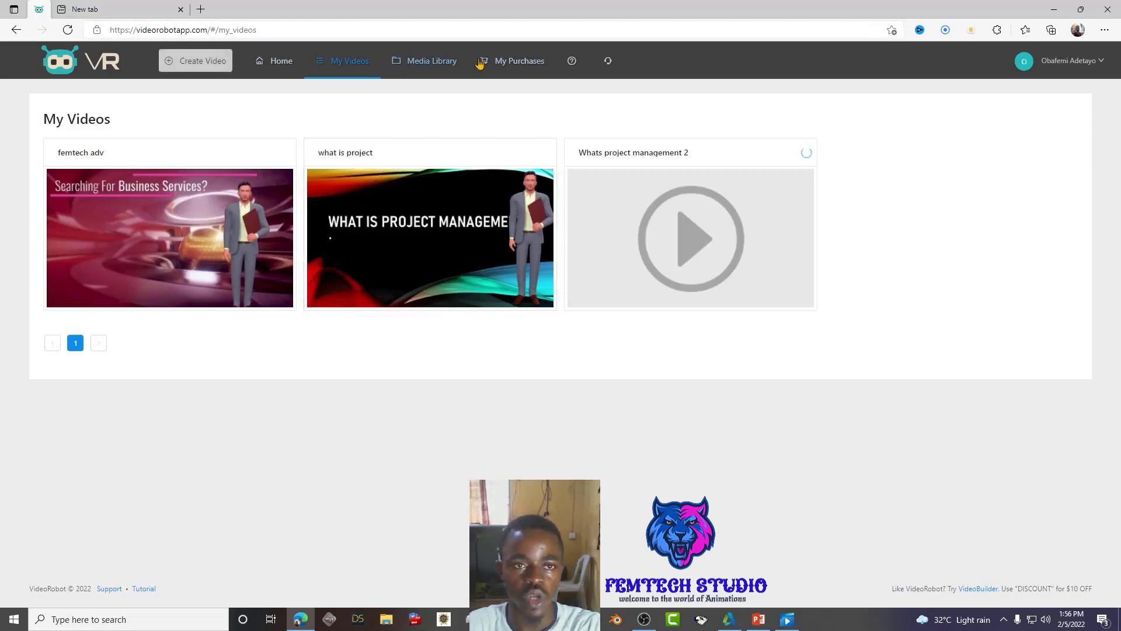
click(203, 69)
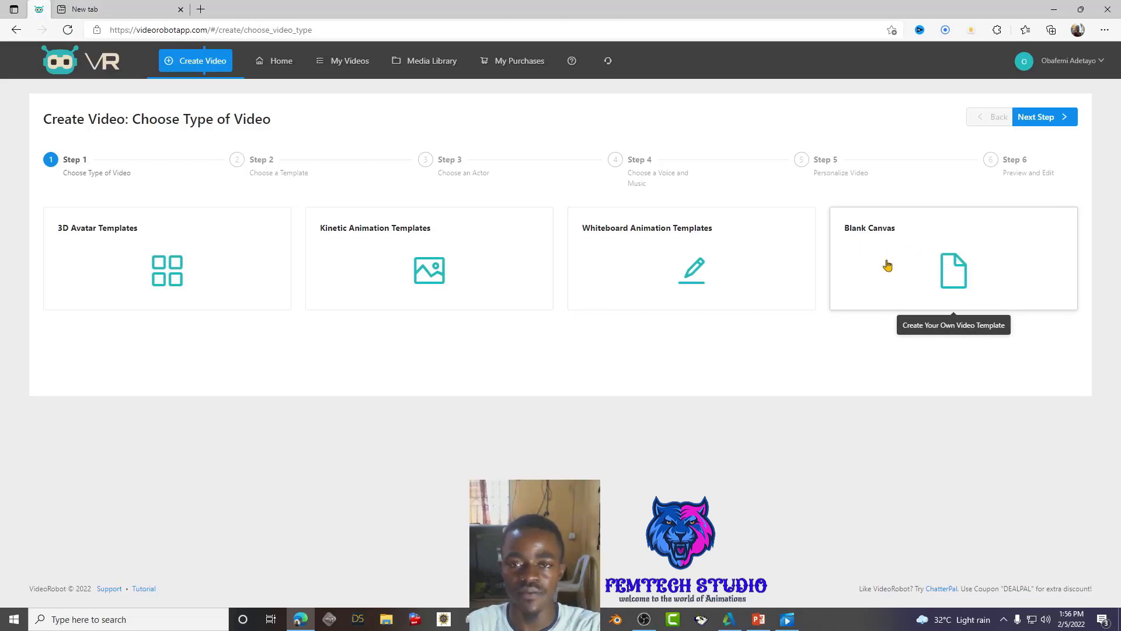
- Minimize the rendered video player, pick the Blank Canvas card, and advance to Step 2, Choose an Actor
click(788, 618)
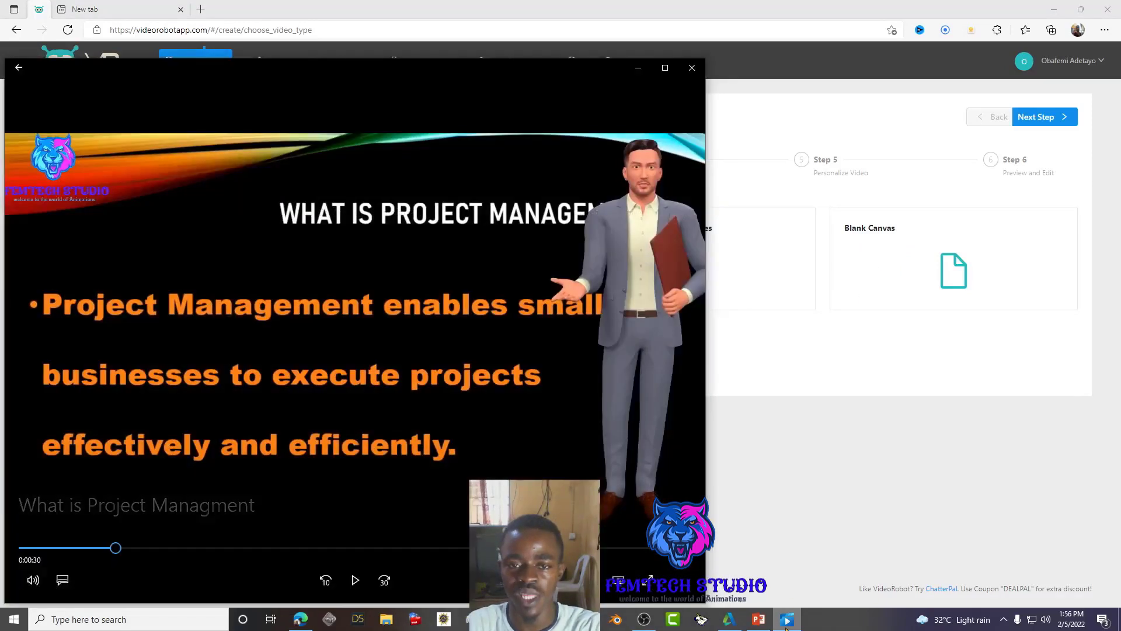
click(788, 618)
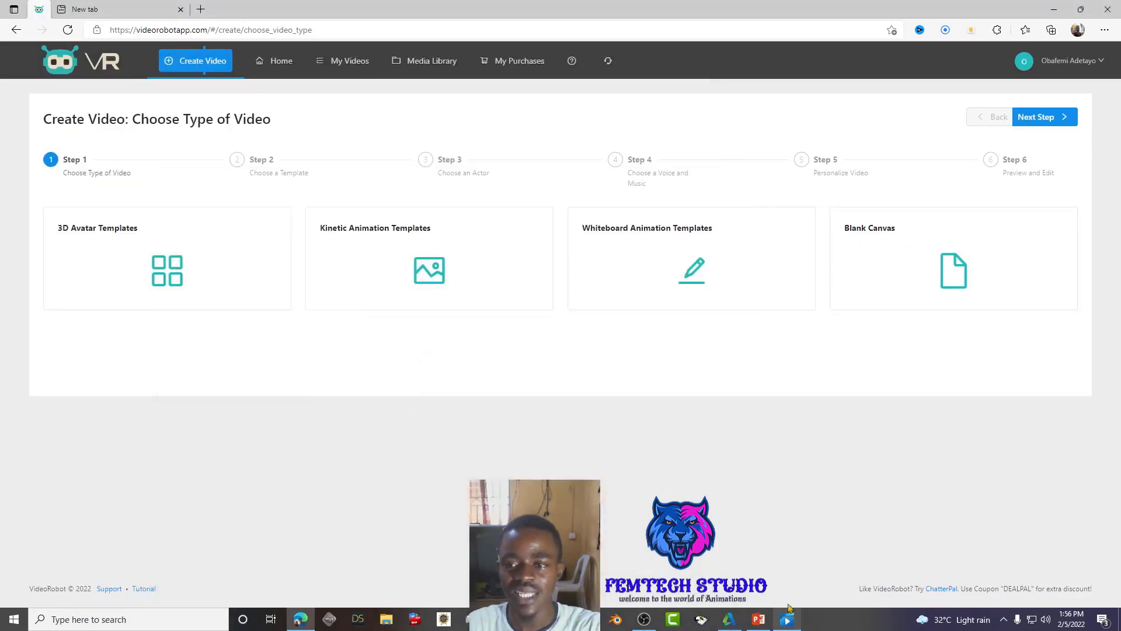
click(893, 244)
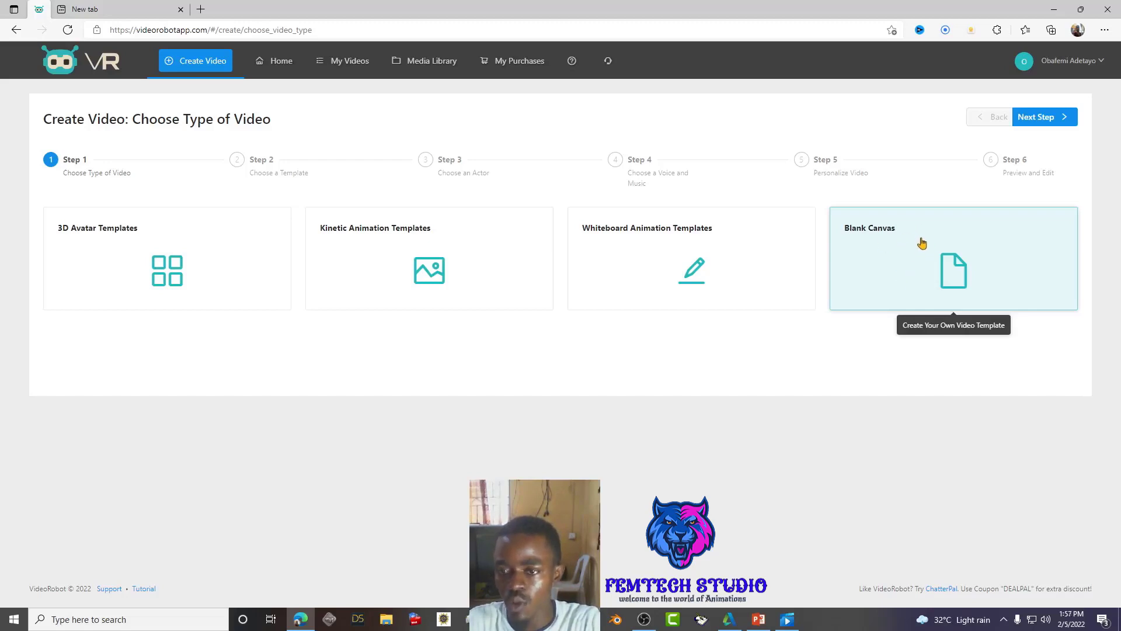
click(1056, 118)
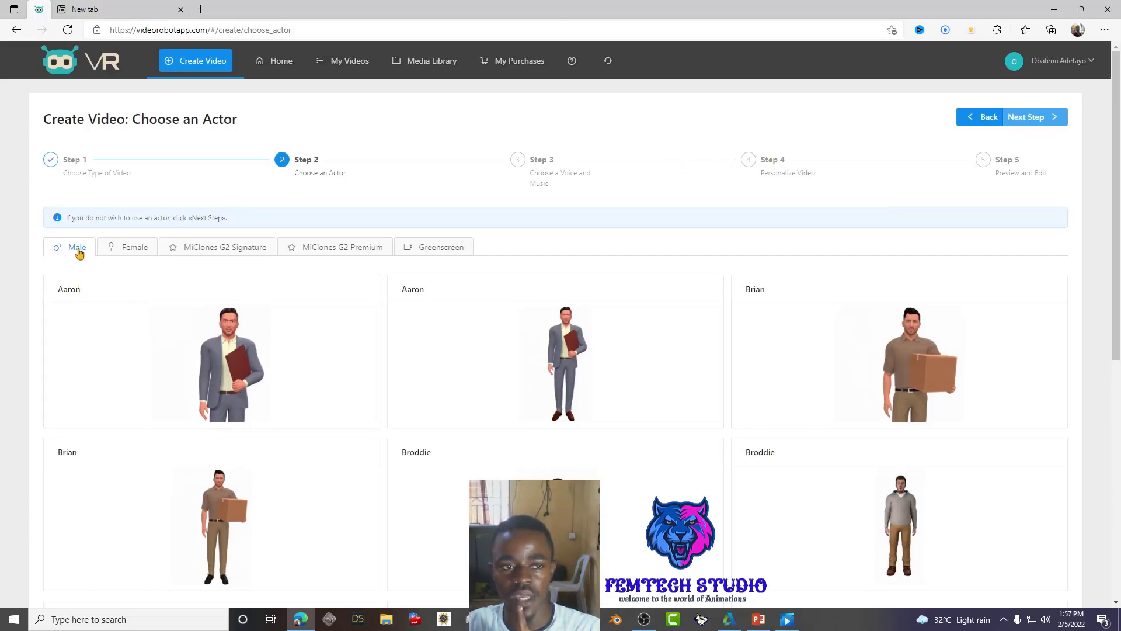
- Browse the Female, MiClones G2 Signature and MiClones G2 Premium actors, ending on the Greenscreen category
drag(134, 248, 135, 250)
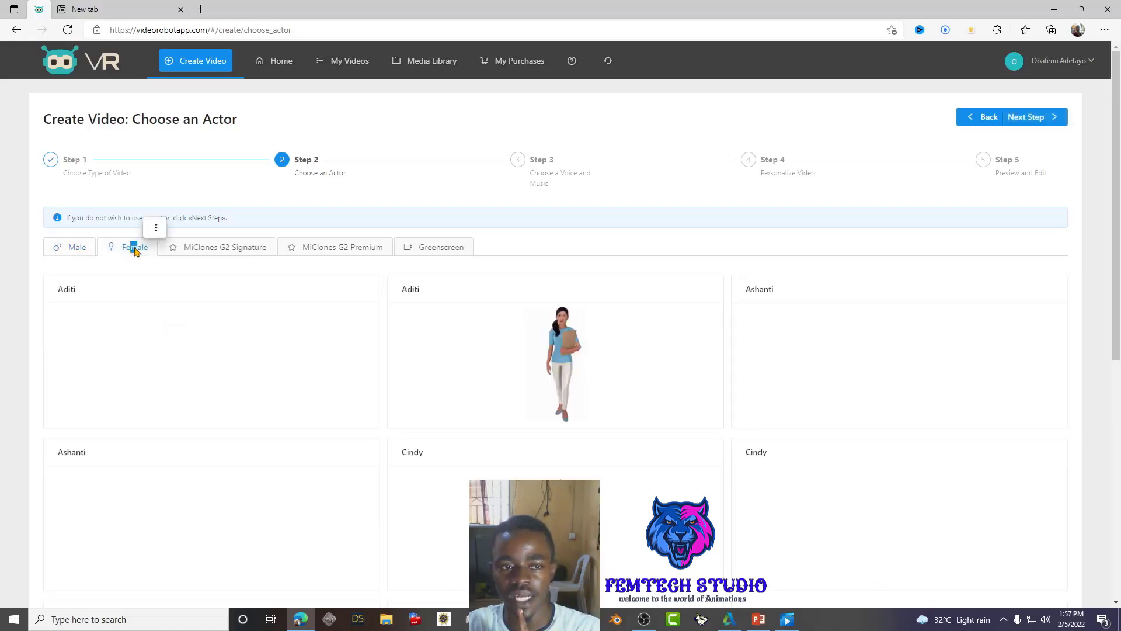
click(243, 254)
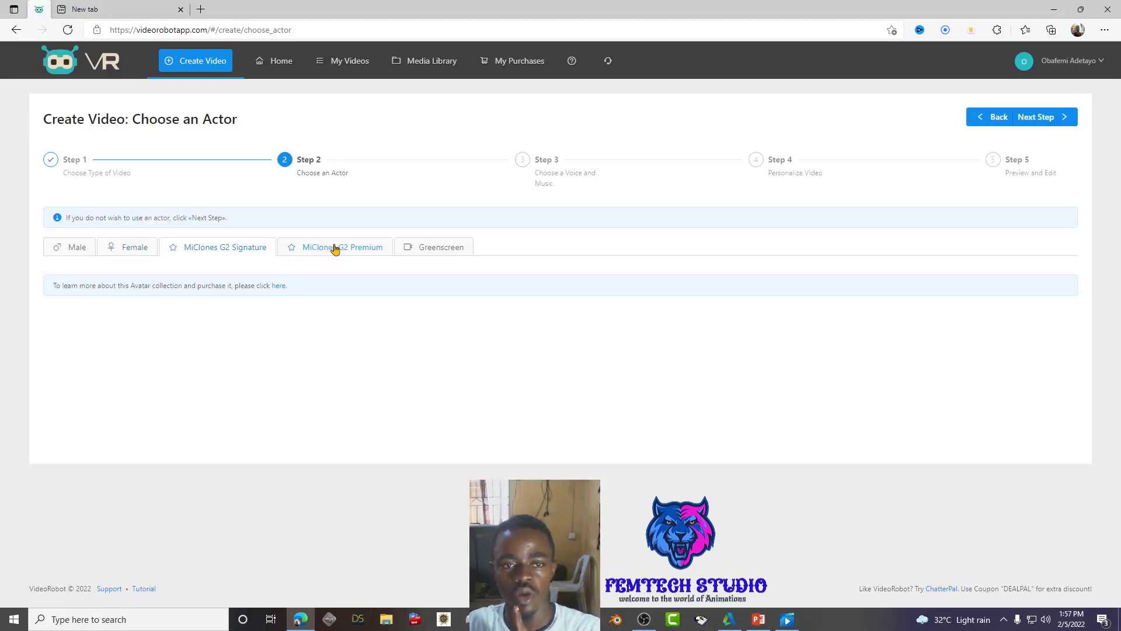
double_click(334, 249)
double_click(454, 251)
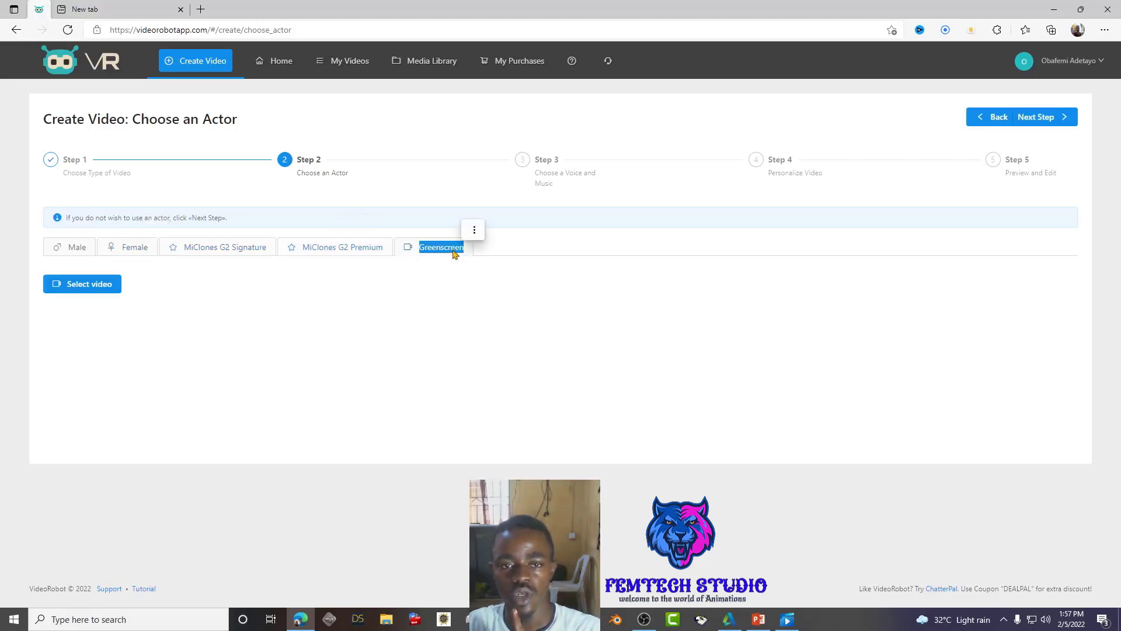